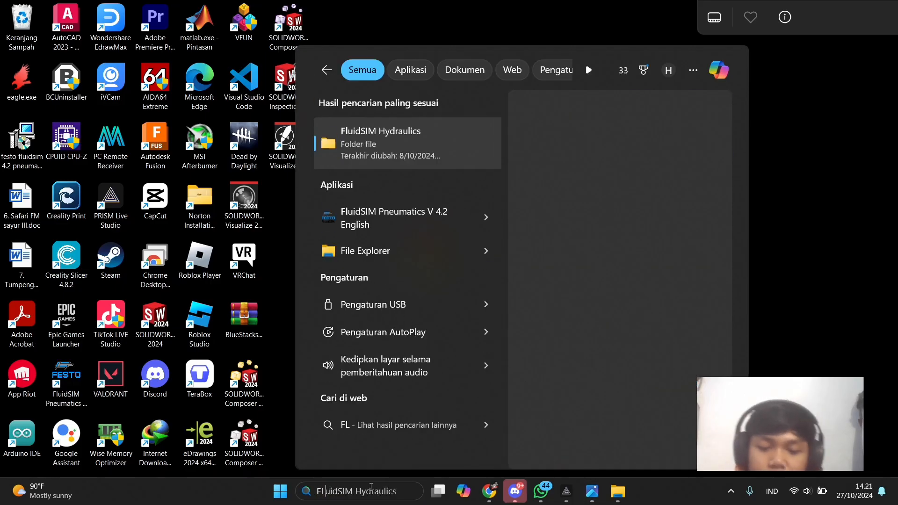
Step: Start FluidSIM Pneumatics V 4.2 English and create a new blank circuit
{"action": "left_click", "coordinate": [381, 216]}
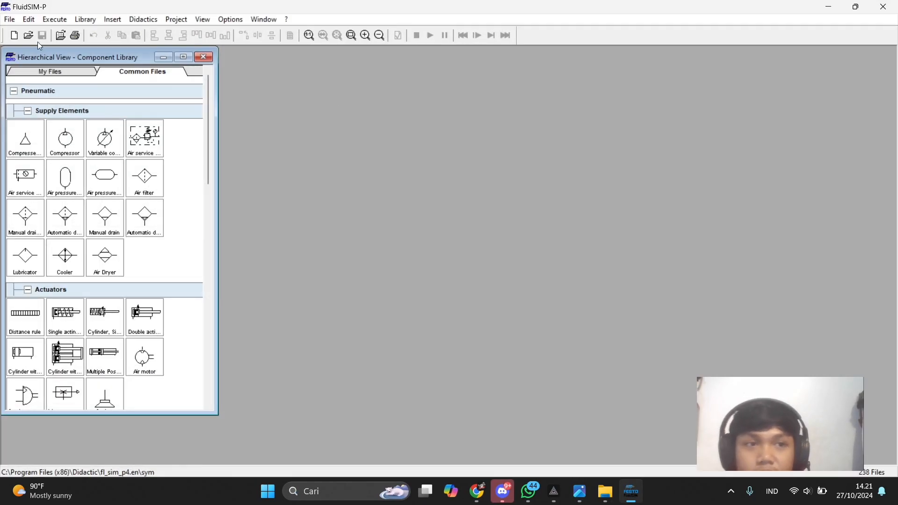
{"action": "left_click", "coordinate": [9, 19]}
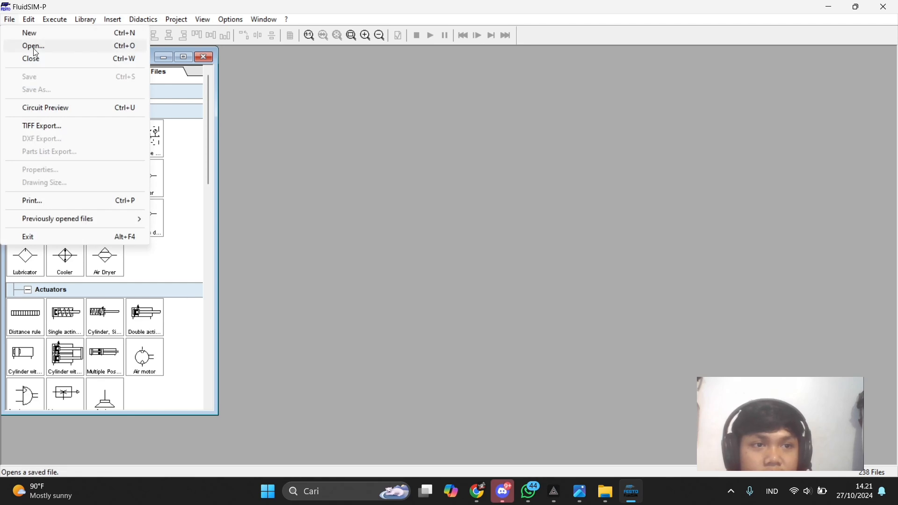
{"action": "left_click", "coordinate": [46, 35]}
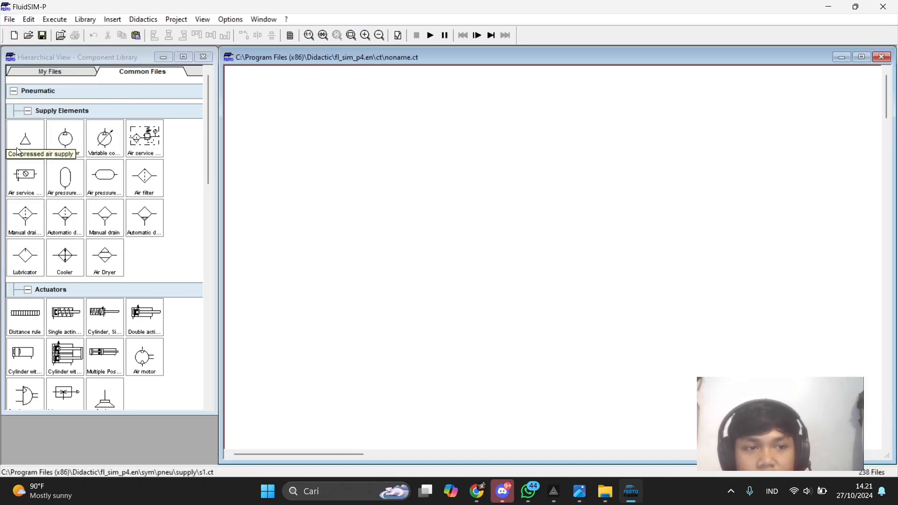
Step: Place a compressor in the lower-left part of the circuit and the compact air service unit symbol just above it
{"action": "left_click_drag", "start_coordinate": [66, 140], "coordinate": [350, 397]}
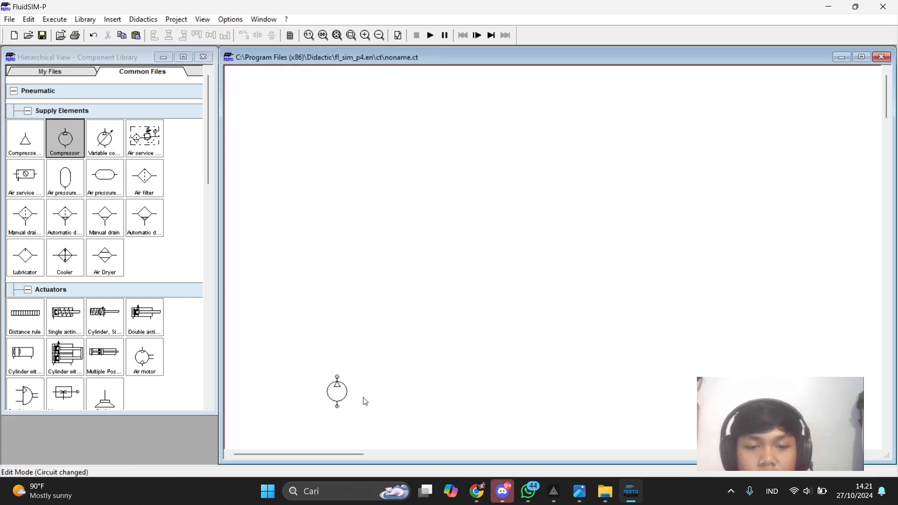
{"action": "left_click", "coordinate": [336, 391]}
{"action": "right_click", "coordinate": [370, 387]}
{"action": "left_click", "coordinate": [345, 399]}
{"action": "left_click", "coordinate": [373, 393]}
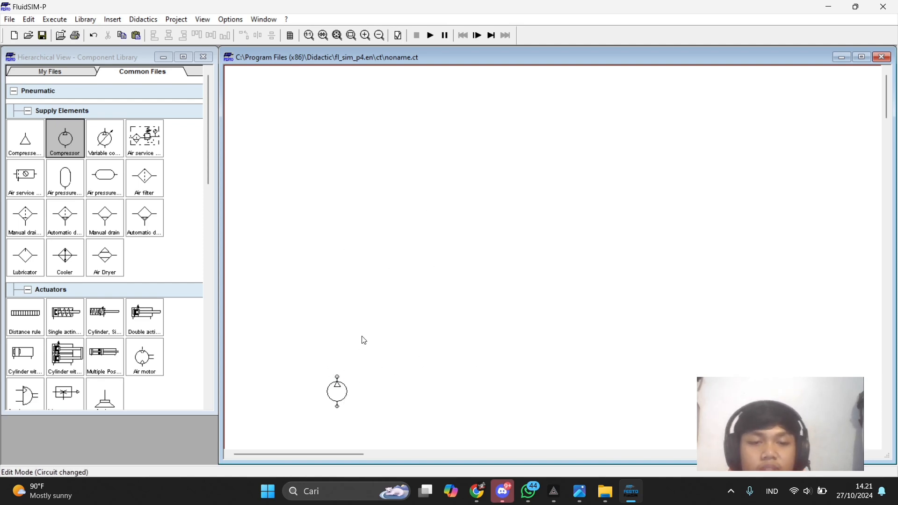
{"action": "mouse_move", "coordinate": [337, 391]}
{"action": "left_mouse_down"}
{"action": "mouse_move", "coordinate": [327, 390]}
{"action": "mouse_move", "coordinate": [341, 399]}
{"action": "left_mouse_up"}
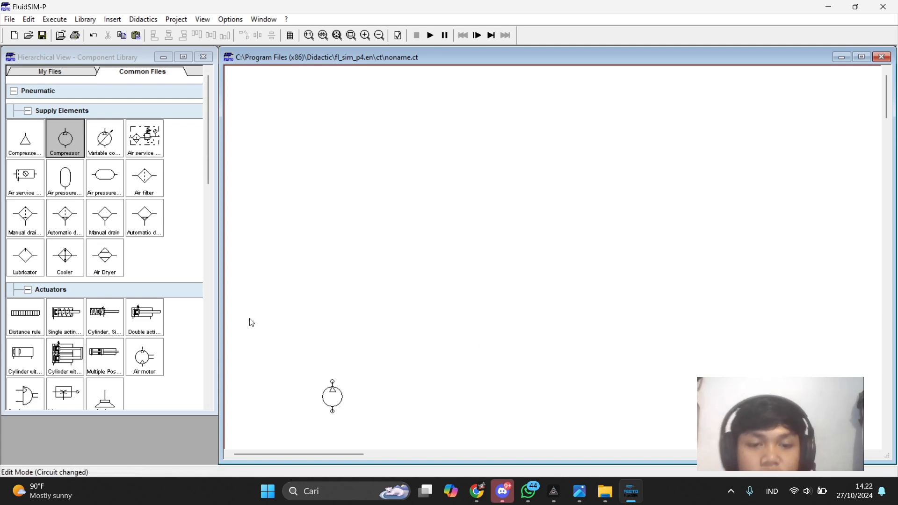
{"action": "left_click_drag", "start_coordinate": [31, 181], "coordinate": [370, 331]}
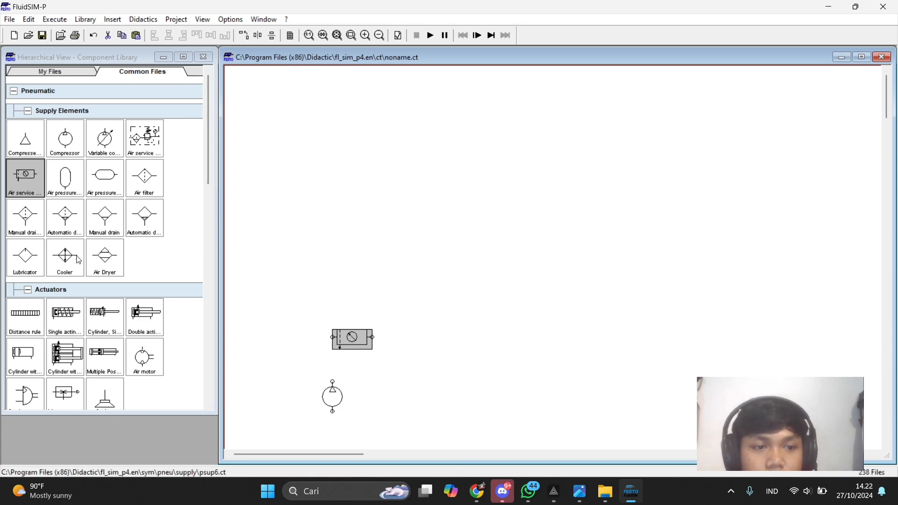
Step: Add a double acting cylinder to the upper part of the circuit, above the air service unit
{"action": "scroll", "coordinate": [143, 333], "scroll_direction": "down", "scroll_amount": 3}
{"action": "scroll", "coordinate": [159, 334], "scroll_direction": "down", "scroll_amount": 10}
{"action": "scroll", "coordinate": [166, 330], "scroll_direction": "up", "scroll_amount": 15}
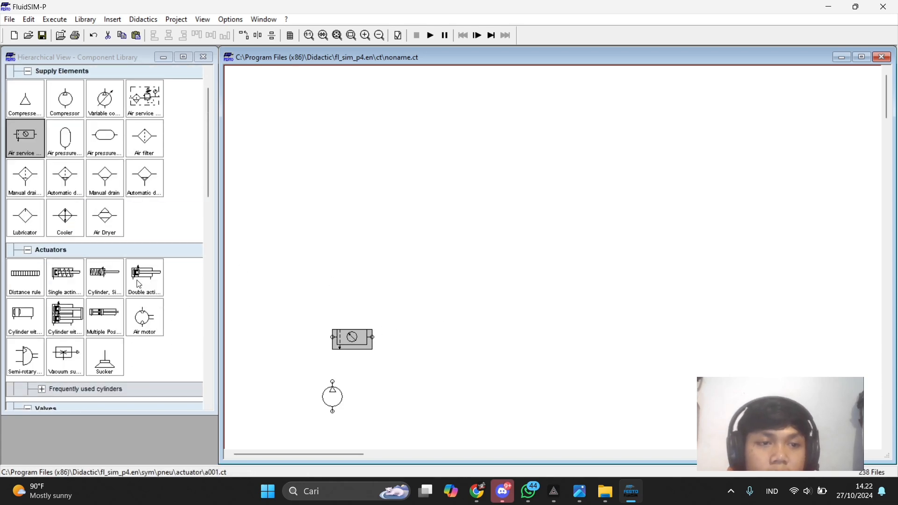
{"action": "scroll", "coordinate": [85, 313], "scroll_direction": "down", "scroll_amount": 4}
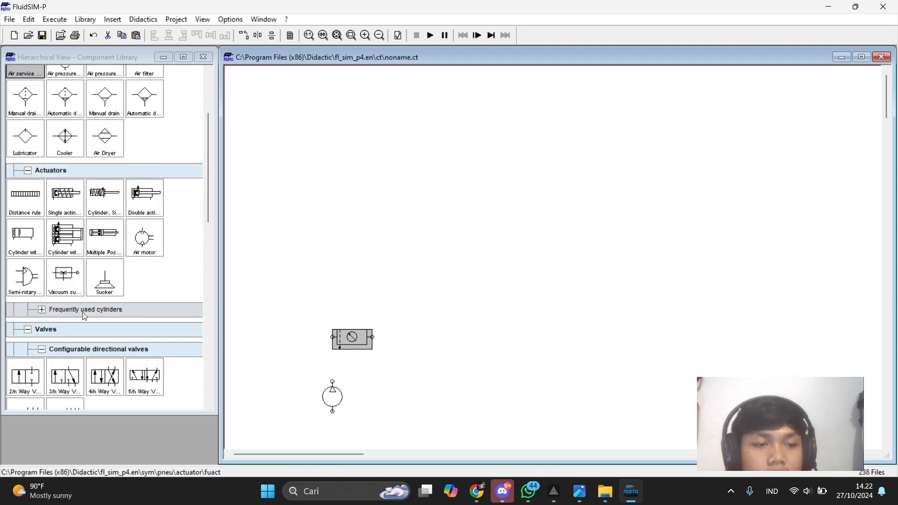
{"action": "scroll", "coordinate": [89, 326], "scroll_direction": "up", "scroll_amount": 4}
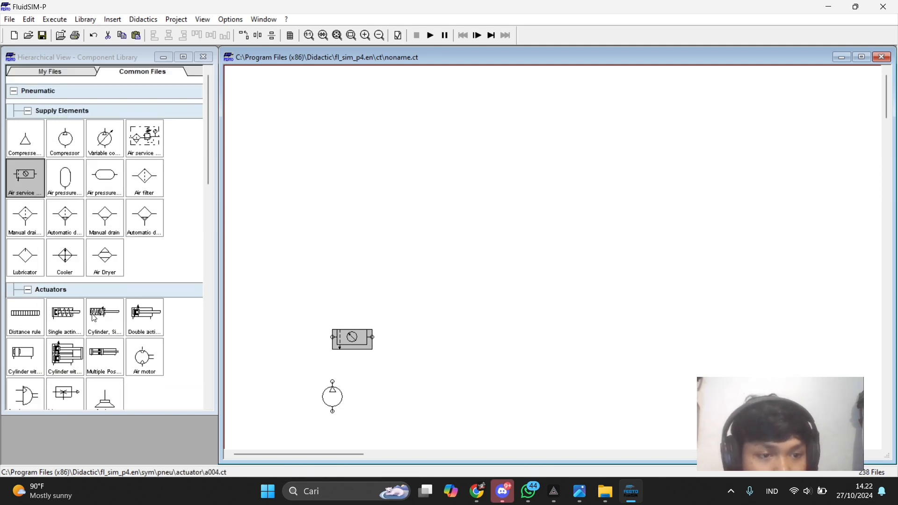
{"action": "left_click_drag", "start_coordinate": [157, 323], "coordinate": [387, 127]}
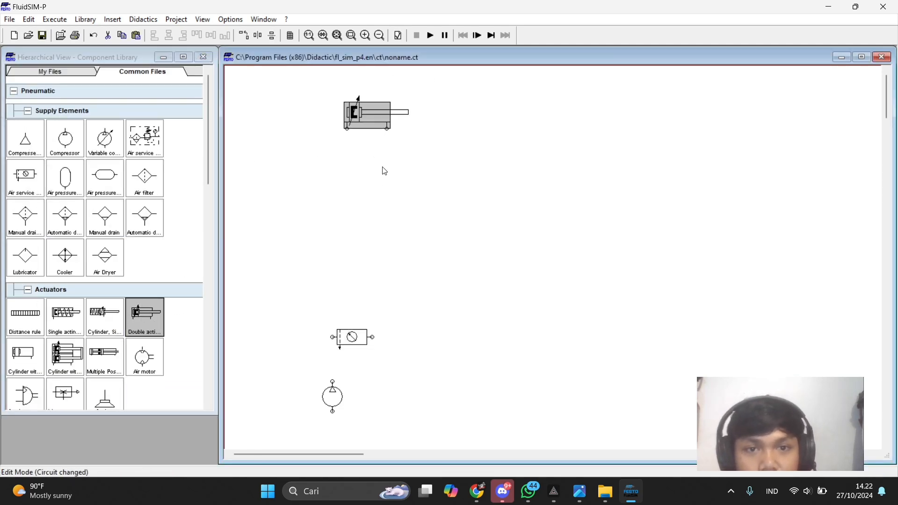
Step: Configure the double acting cylinder with non-adjustable cushioning and no sensing
{"action": "right_click", "coordinate": [356, 113]}
{"action": "key", "text": "Escape"}
{"action": "right_click", "coordinate": [352, 115]}
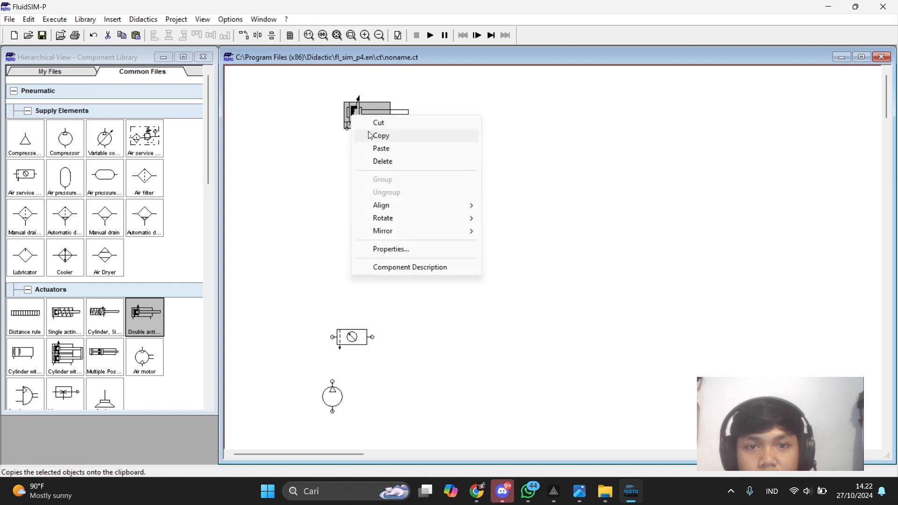
{"action": "left_click", "coordinate": [411, 250]}
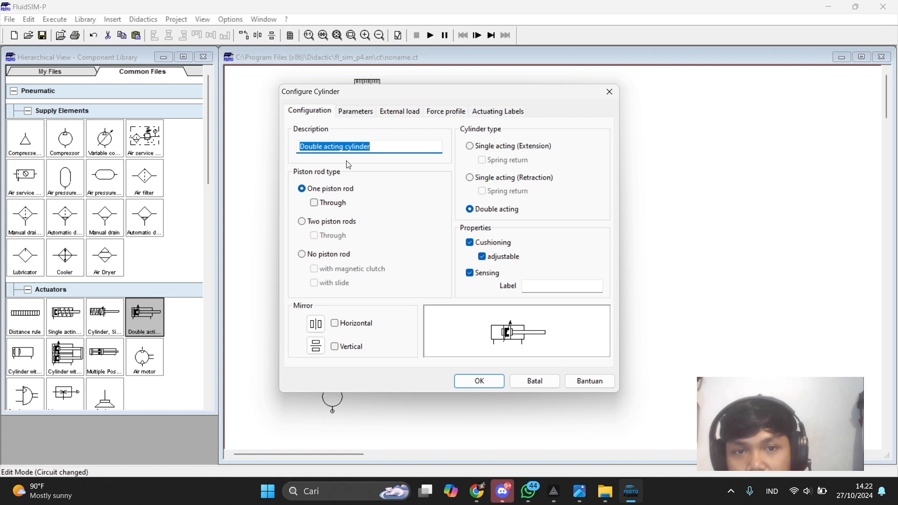
{"action": "left_click", "coordinate": [481, 256]}
{"action": "left_click", "coordinate": [471, 274]}
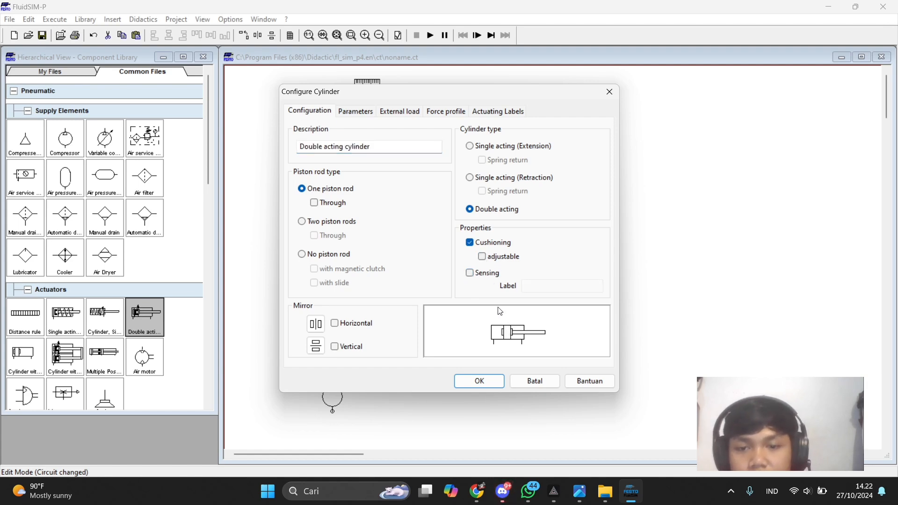
{"action": "left_click", "coordinate": [483, 381]}
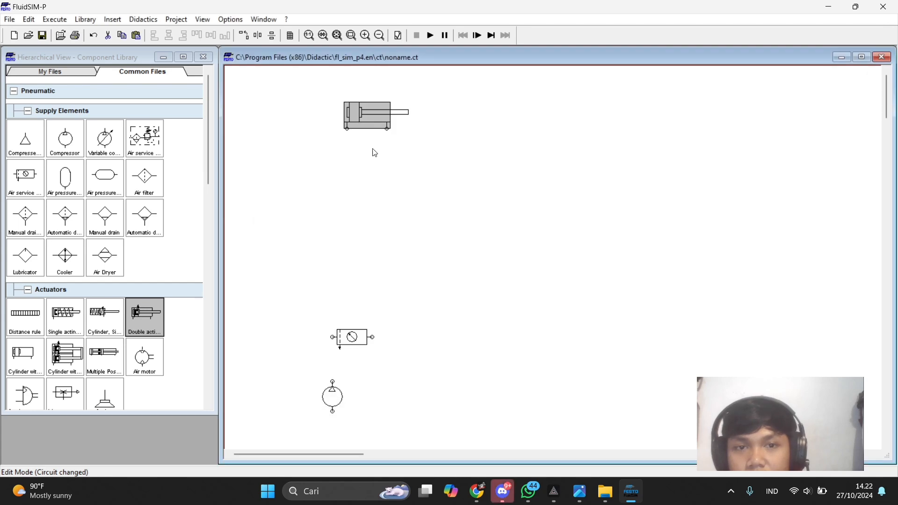
Step: Duplicate the configured cylinder and place the copy to its right at the same height
{"action": "right_click", "coordinate": [378, 107]}
{"action": "left_click", "coordinate": [399, 131]}
{"action": "left_click", "coordinate": [518, 145]}
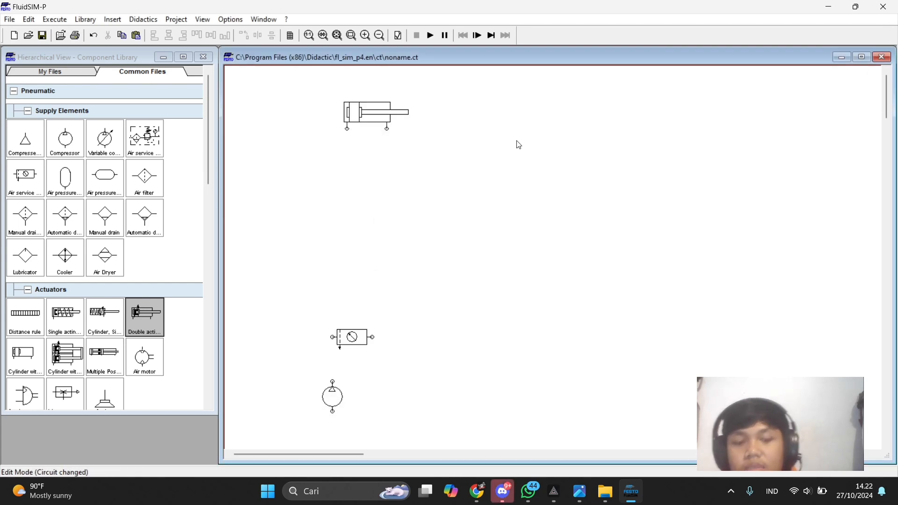
{"action": "key", "text": "ctrl+v"}
{"action": "left_click_drag", "start_coordinate": [568, 275], "coordinate": [578, 108]}
{"action": "left_click", "coordinate": [477, 173]}
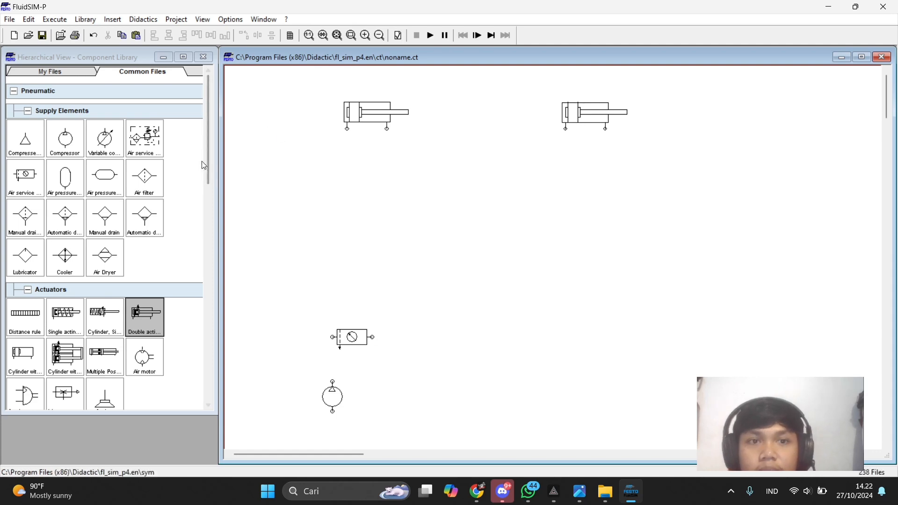
Step: Add a one-way flow control valve below the first cylinder and rotate it to stand vertically
{"action": "scroll", "coordinate": [141, 283], "scroll_direction": "down", "scroll_amount": 15}
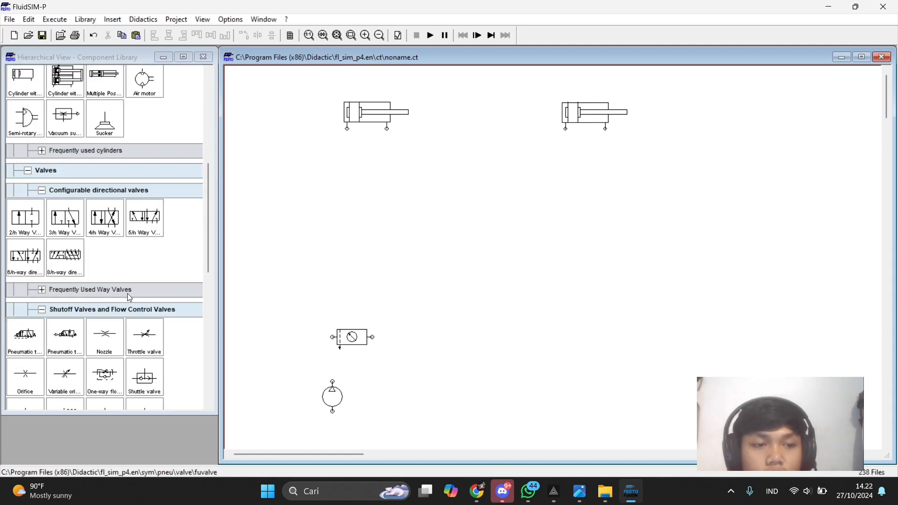
{"action": "scroll", "coordinate": [121, 308], "scroll_direction": "down", "scroll_amount": 3}
{"action": "scroll", "coordinate": [141, 323], "scroll_direction": "up", "scroll_amount": 4}
{"action": "left_click_drag", "start_coordinate": [104, 218], "coordinate": [367, 204]}
{"action": "right_click", "coordinate": [354, 183]}
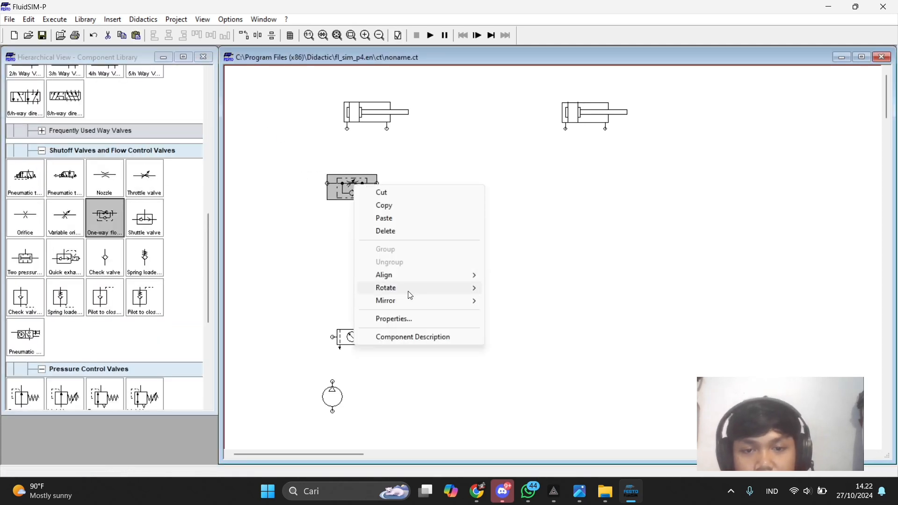
{"action": "left_click", "coordinate": [509, 294]}
Step: Make three copies of the rotated flow control valve so that one sits beneath each port of both cylinders
{"action": "right_click", "coordinate": [352, 194]}
{"action": "left_click", "coordinate": [381, 214]}
{"action": "left_click", "coordinate": [417, 186]}
{"action": "key", "text": "ctrl+v"}
{"action": "left_click_drag", "start_coordinate": [574, 281], "coordinate": [408, 182]}
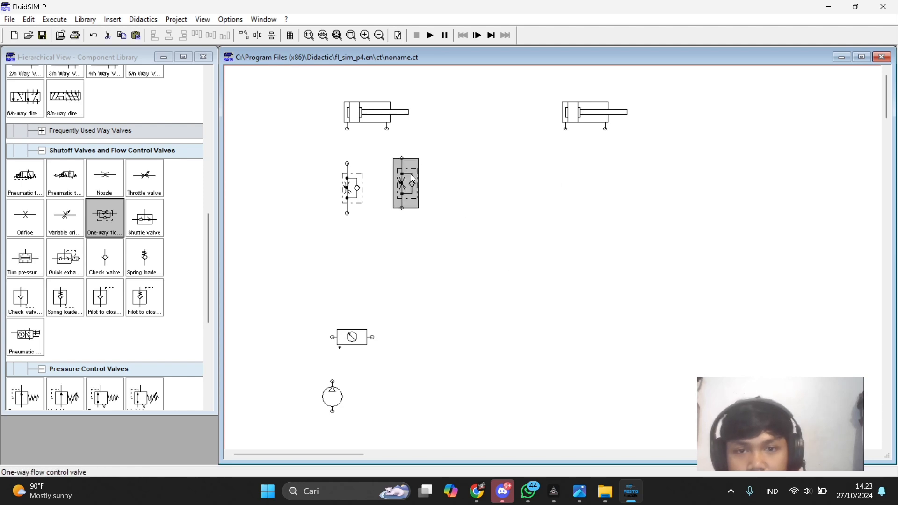
{"action": "key", "text": "ctrl+v"}
{"action": "key", "text": "ctrl+v"}
{"action": "left_click_drag", "start_coordinate": [584, 300], "coordinate": [604, 184]}
{"action": "left_click_drag", "start_coordinate": [581, 285], "coordinate": [561, 182]}
Step: Nudge the four one-way flow control valves into position under their cylinder ports
{"action": "left_click_drag", "start_coordinate": [348, 188], "coordinate": [344, 179]}
{"action": "left_click_drag", "start_coordinate": [403, 182], "coordinate": [394, 178]}
{"action": "left_click_drag", "start_coordinate": [562, 188], "coordinate": [567, 183]}
{"action": "left_click_drag", "start_coordinate": [611, 188], "coordinate": [611, 182]}
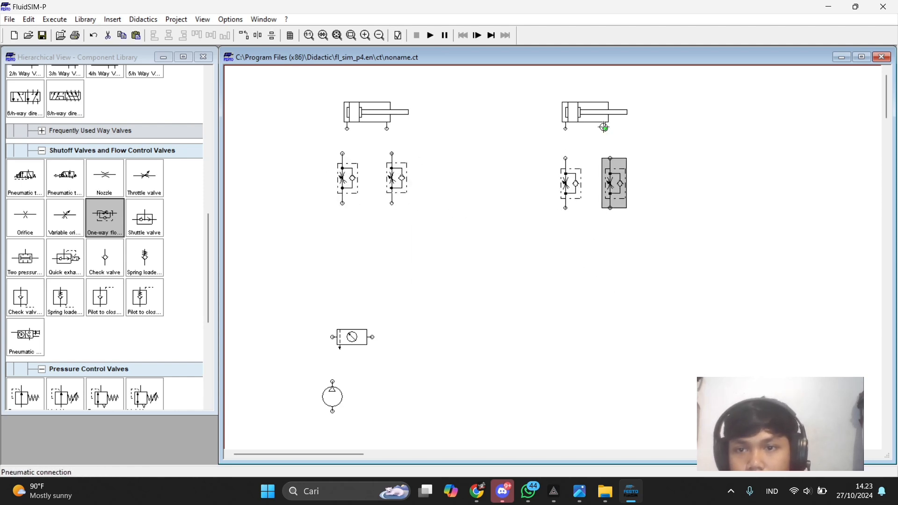
Step: Connect each port of both cylinders to the top connection of the flow control valve beneath it
{"action": "left_click_drag", "start_coordinate": [605, 129], "coordinate": [610, 158]}
{"action": "left_click_drag", "start_coordinate": [566, 128], "coordinate": [565, 158]}
{"action": "left_click_drag", "start_coordinate": [388, 129], "coordinate": [392, 154]}
{"action": "left_click_drag", "start_coordinate": [347, 129], "coordinate": [342, 153]}
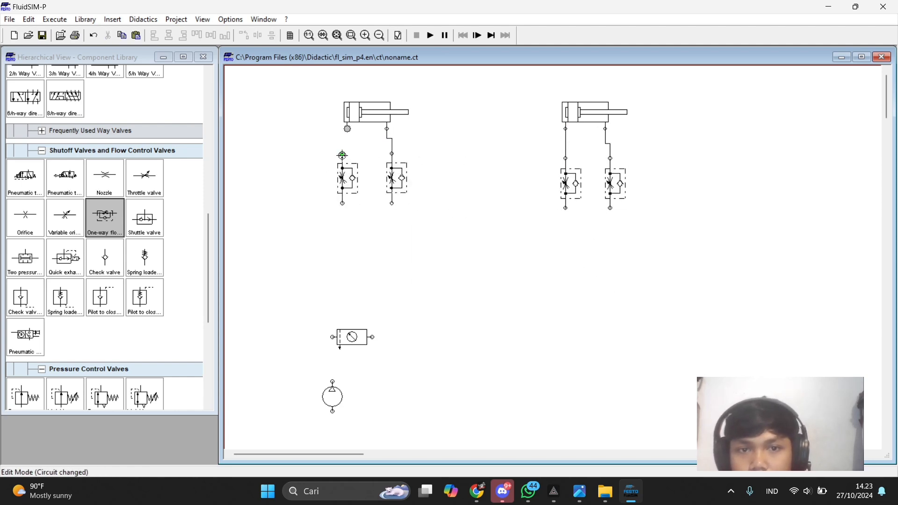
Step: Shift the flow control valve under the second cylinder's left port slightly left and up to match the first cylinder's layout
{"action": "left_click", "coordinate": [580, 197]}
{"action": "left_click_drag", "start_coordinate": [613, 184], "coordinate": [567, 178]}
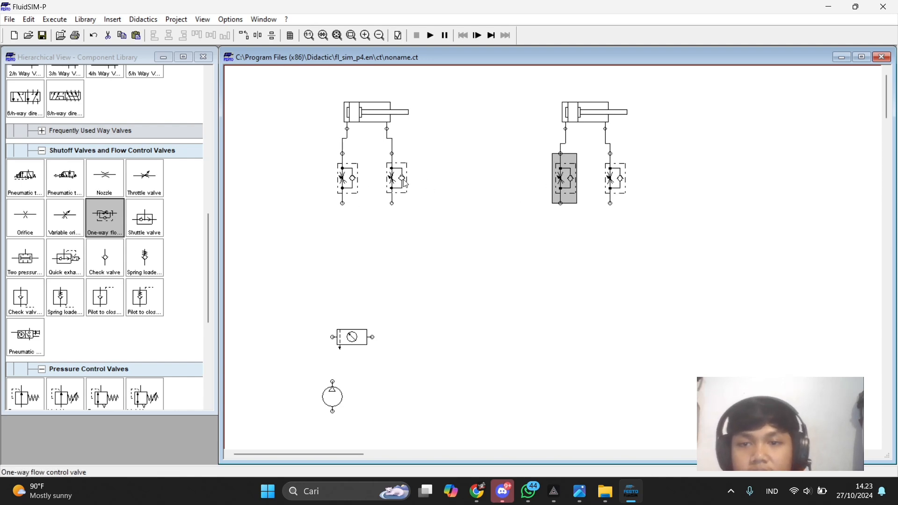
{"action": "left_click", "coordinate": [518, 200]}
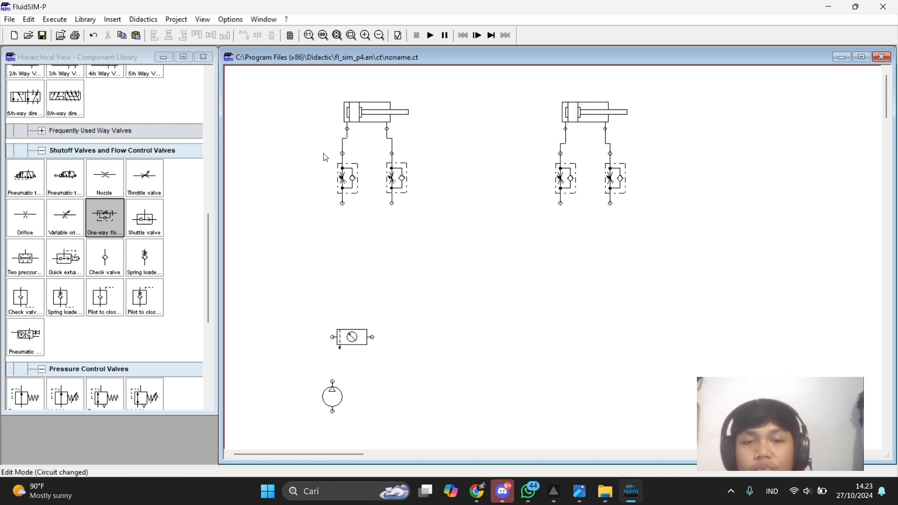
Step: Add a configurable 4/n way valve below the first cylinder's pair of flow control valves
{"action": "scroll", "coordinate": [100, 239], "scroll_direction": "up", "scroll_amount": 15}
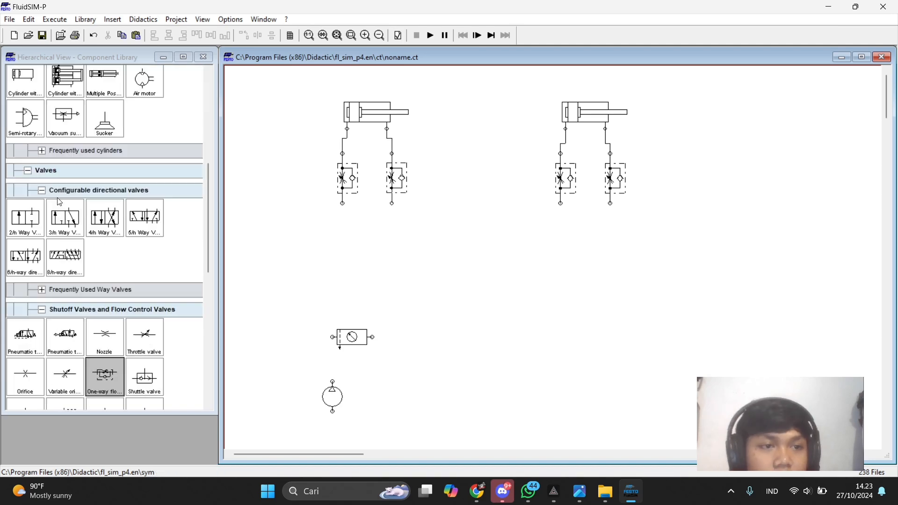
{"action": "scroll", "coordinate": [85, 207], "scroll_direction": "up", "scroll_amount": 2}
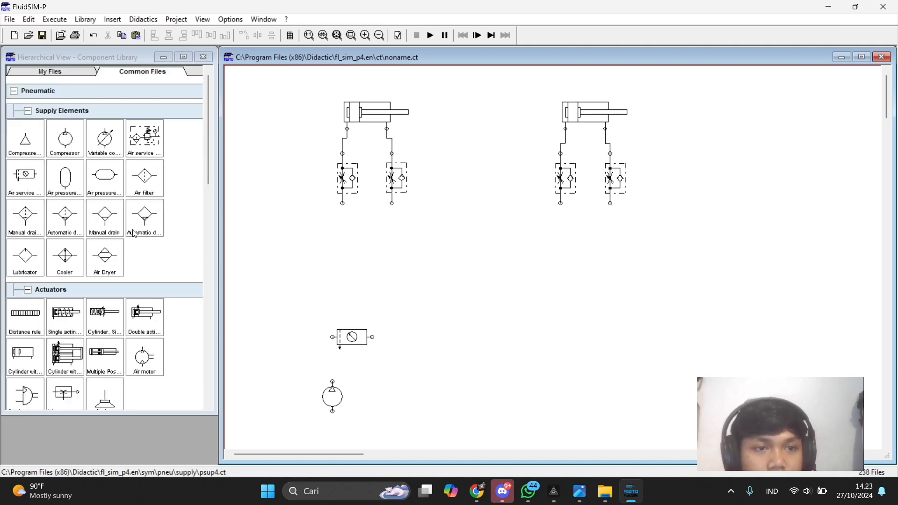
{"action": "scroll", "coordinate": [85, 208], "scroll_direction": "down", "scroll_amount": 6}
{"action": "left_click_drag", "start_coordinate": [105, 218], "coordinate": [370, 244]}
{"action": "left_click", "coordinate": [418, 258]}
{"action": "left_click", "coordinate": [430, 253]}
{"action": "left_click", "coordinate": [430, 250]}
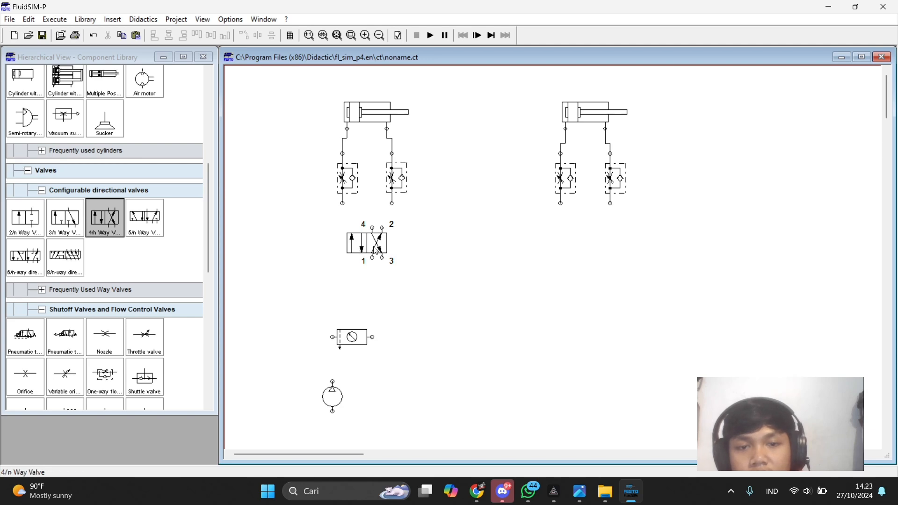
{"action": "left_click", "coordinate": [412, 251]}
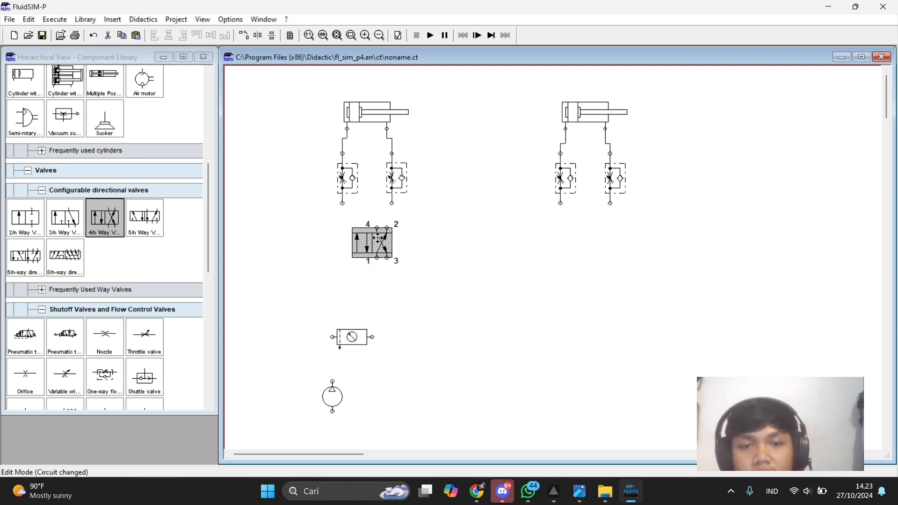
Step: Move the 4/n way valve slightly up, closer to the first cylinder's flow control valves
{"action": "left_click_drag", "start_coordinate": [412, 250], "coordinate": [368, 238]}
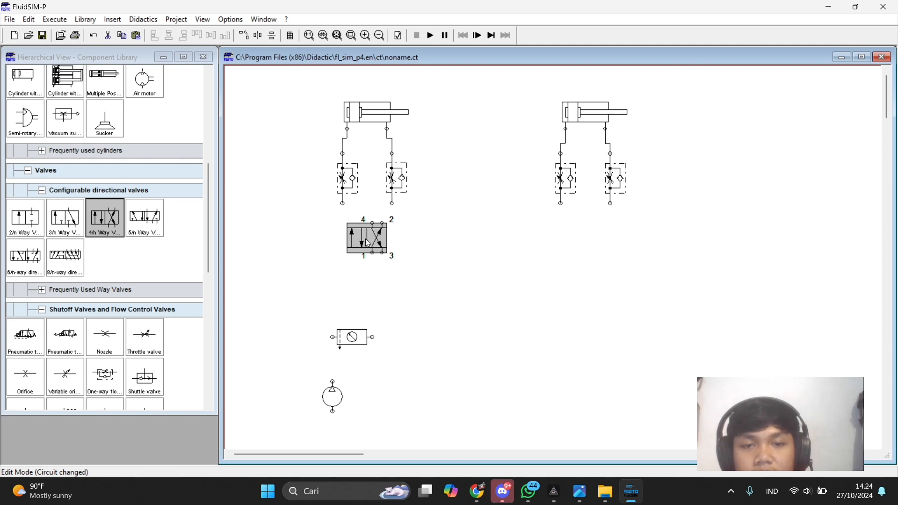
{"action": "left_click", "coordinate": [408, 243]}
{"action": "left_click", "coordinate": [376, 242]}
{"action": "left_click", "coordinate": [411, 242]}
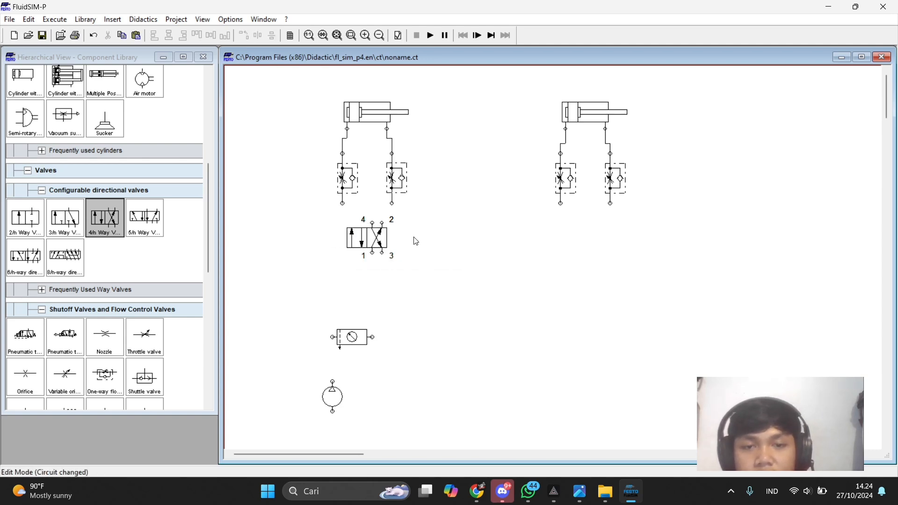
Step: Configure the 4/n way valve below the first cylinder with pneumatic actuation on both the left and right sides
{"action": "left_click", "coordinate": [363, 237]}
{"action": "right_click", "coordinate": [363, 237]}
{"action": "left_click", "coordinate": [438, 229]}
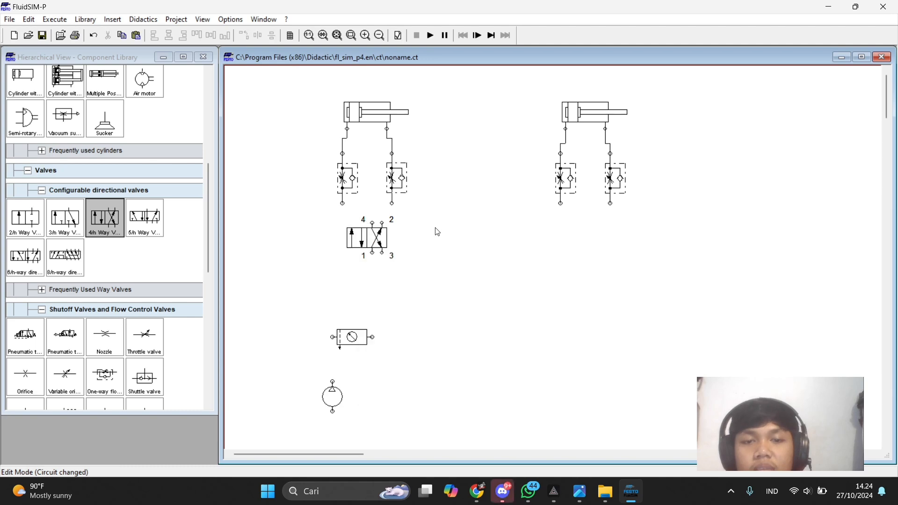
{"action": "right_click", "coordinate": [363, 237]}
{"action": "left_click", "coordinate": [405, 370]}
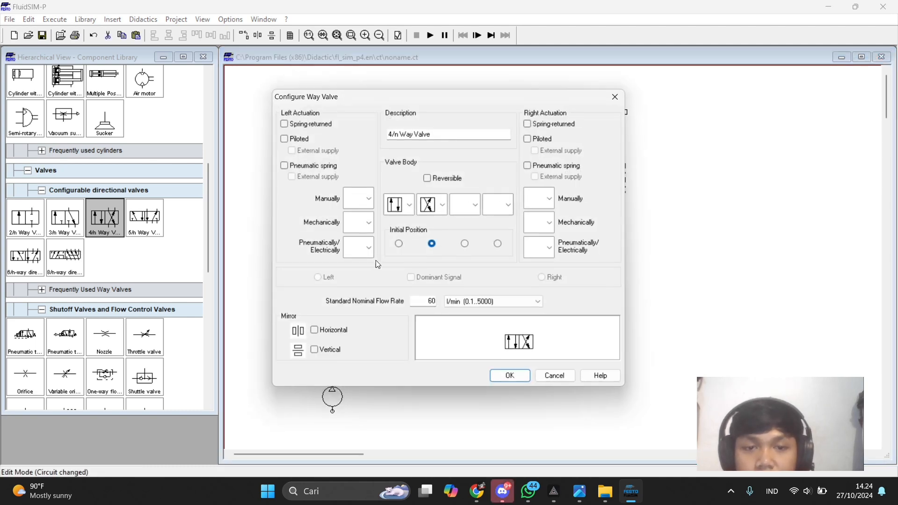
{"action": "left_click", "coordinate": [369, 223]}
{"action": "left_click", "coordinate": [358, 225]}
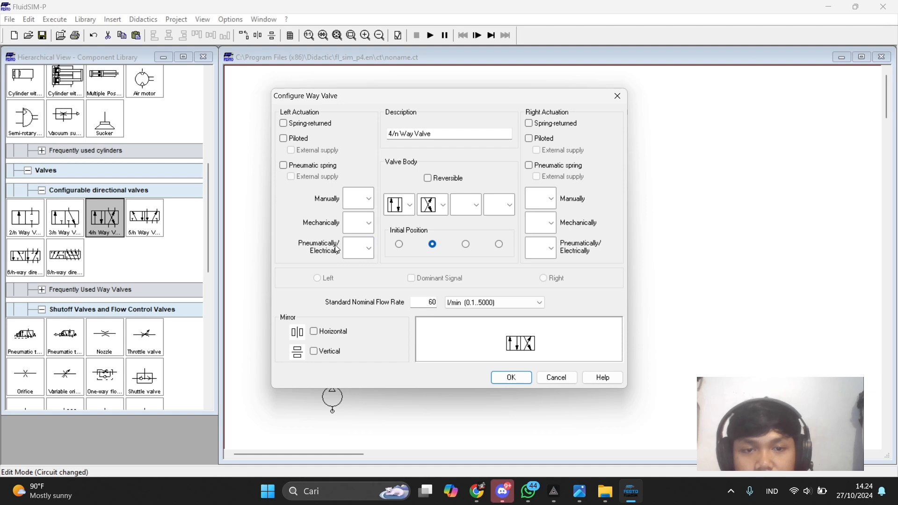
{"action": "left_click", "coordinate": [369, 251]}
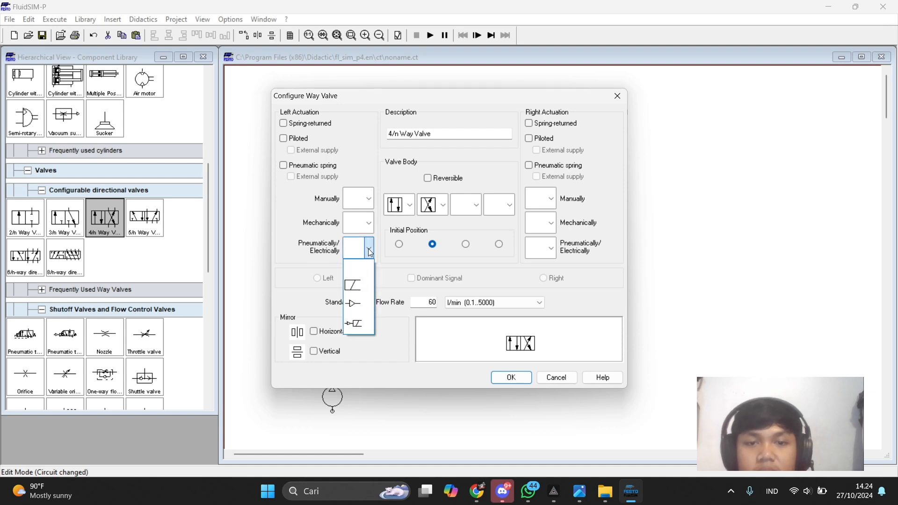
{"action": "left_click", "coordinate": [358, 305]}
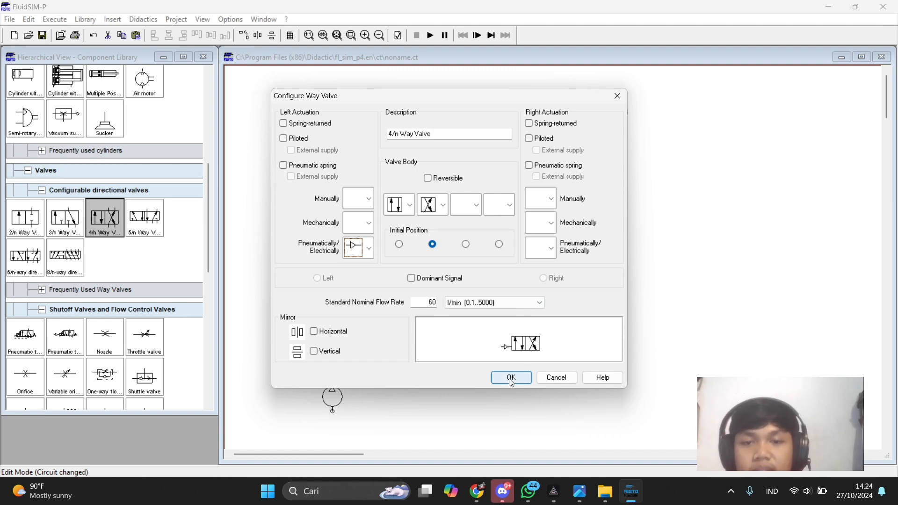
{"action": "left_click", "coordinate": [550, 248]}
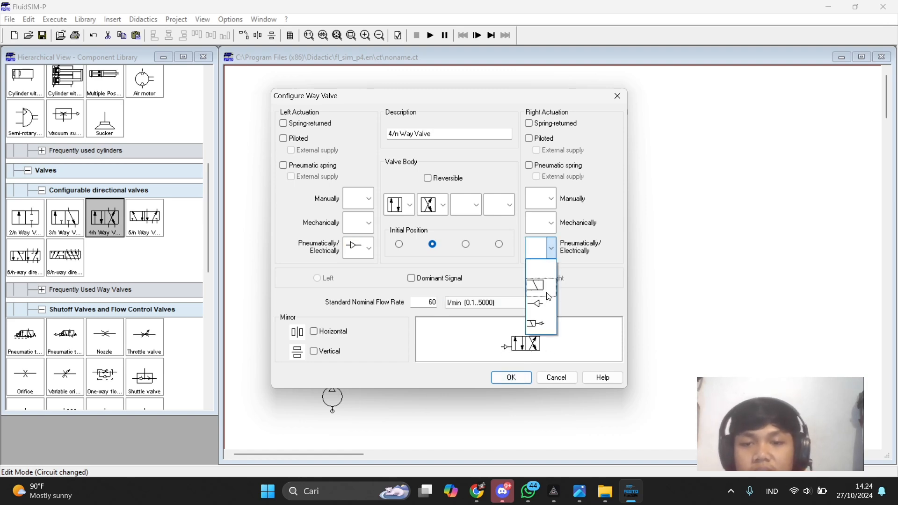
{"action": "left_click", "coordinate": [541, 302]}
{"action": "left_click", "coordinate": [512, 378]}
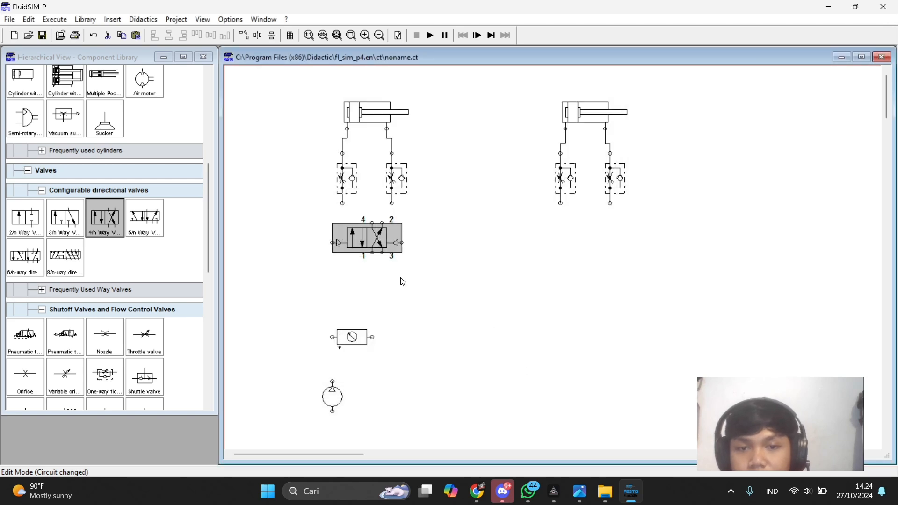
Step: Copy the pneumatically actuated 4/n way valve and place the duplicate below the second cylinder's flow control valves
{"action": "right_click", "coordinate": [367, 261]}
{"action": "left_click", "coordinate": [497, 252]}
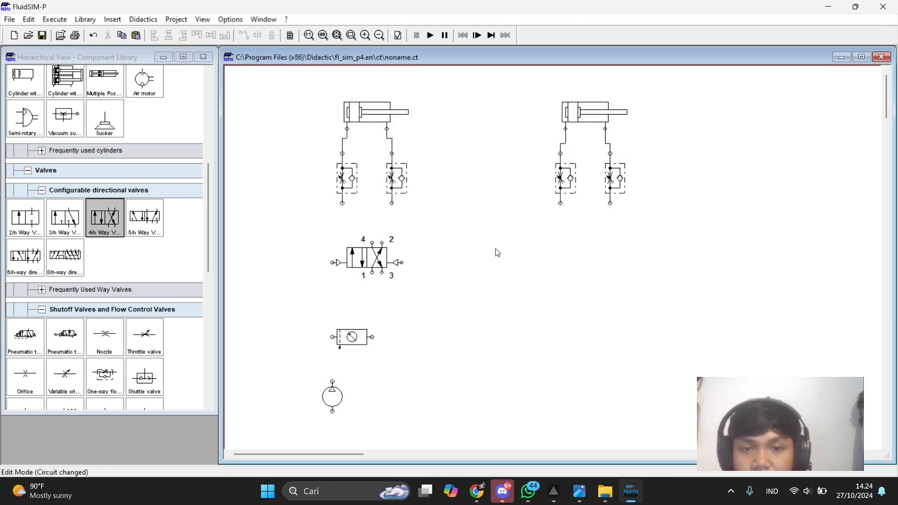
{"action": "key", "text": "ctrl+v"}
{"action": "left_click_drag", "start_coordinate": [584, 281], "coordinate": [589, 261]}
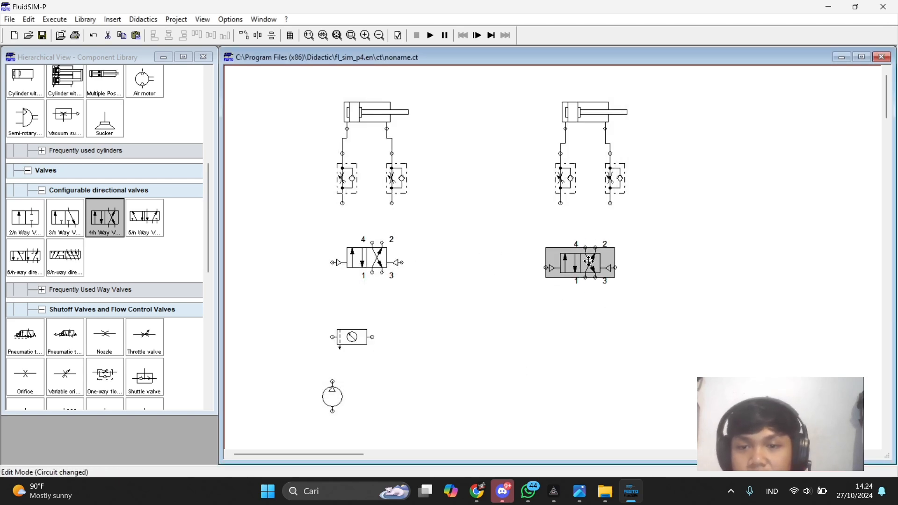
Step: Nudge both 4/n way valves slightly up and move the air service unit left and slightly down
{"action": "left_click", "coordinate": [367, 257]}
{"action": "left_click_drag", "start_coordinate": [367, 258], "coordinate": [368, 253]}
{"action": "left_click_drag", "start_coordinate": [578, 260], "coordinate": [582, 255]}
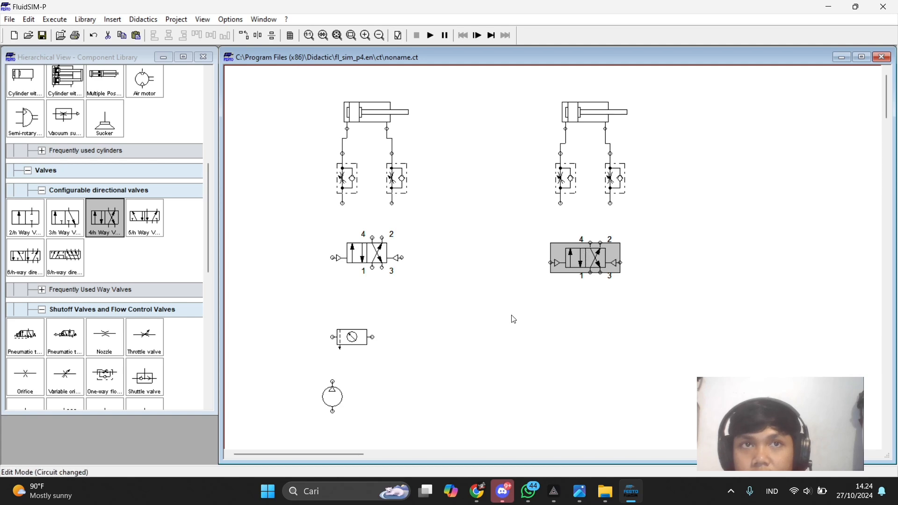
{"action": "left_click", "coordinate": [513, 317]}
{"action": "left_click_drag", "start_coordinate": [352, 337], "coordinate": [303, 349]}
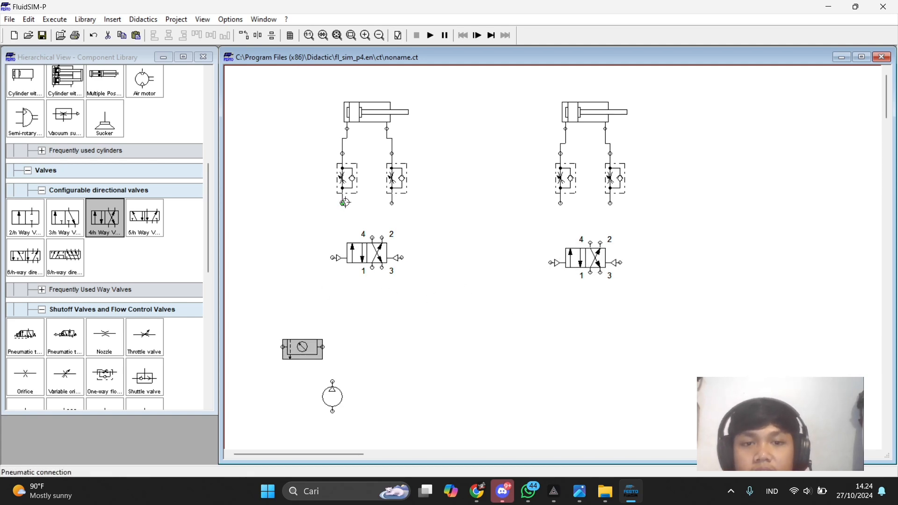
Step: Connect each cylinder's two flow control valves to ports 4 and 2 of its way valve and level the second valve with the first
{"action": "left_click_drag", "start_coordinate": [343, 203], "coordinate": [373, 237]}
{"action": "left_click_drag", "start_coordinate": [392, 204], "coordinate": [382, 238]}
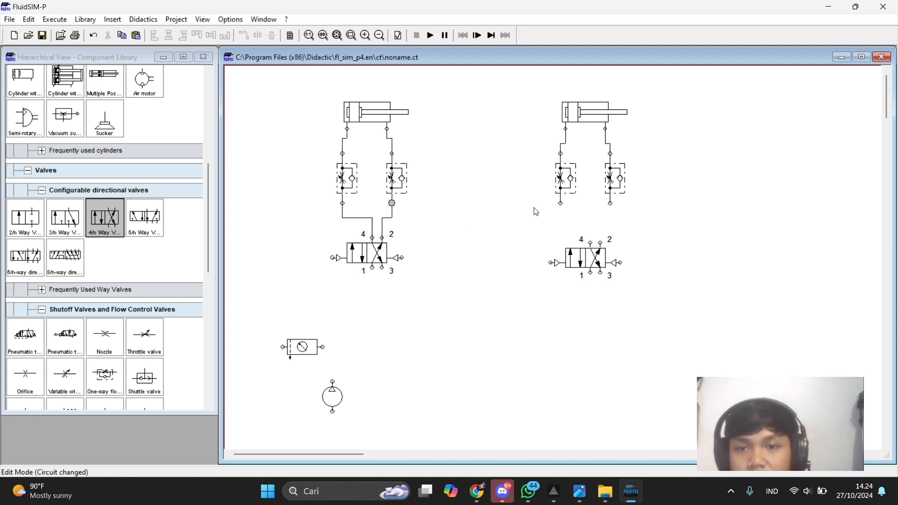
{"action": "left_click_drag", "start_coordinate": [560, 203], "coordinate": [590, 243]}
{"action": "left_click_drag", "start_coordinate": [609, 204], "coordinate": [600, 243]}
{"action": "left_click_drag", "start_coordinate": [587, 260], "coordinate": [587, 255]}
{"action": "left_click", "coordinate": [592, 293]}
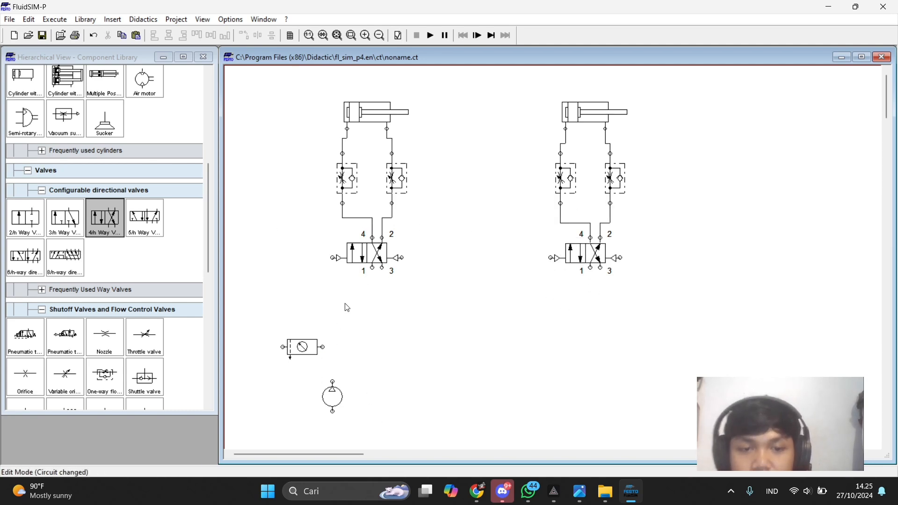
Step: Add a configurable 3/n way valve from the component library below the first 4/n way valve
{"action": "scroll", "coordinate": [138, 276], "scroll_direction": "down", "scroll_amount": 3}
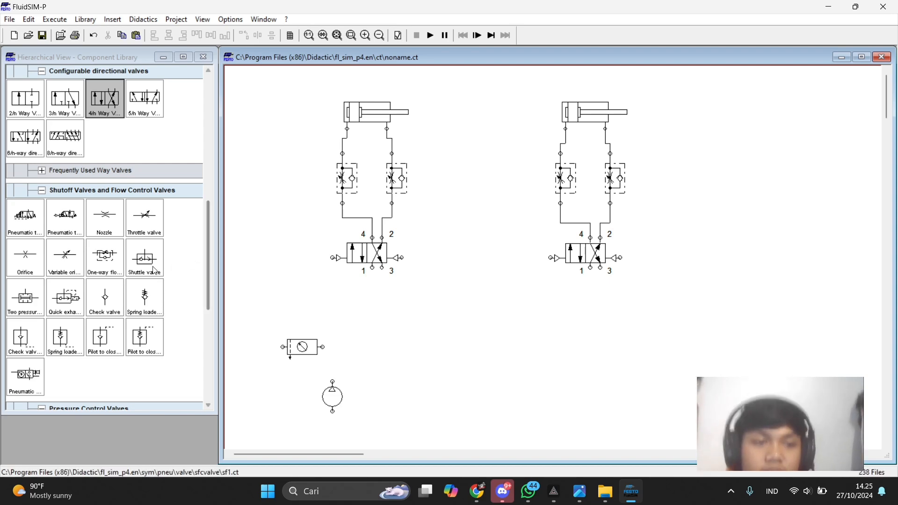
{"action": "scroll", "coordinate": [152, 254], "scroll_direction": "up", "scroll_amount": 6}
{"action": "scroll", "coordinate": [94, 285], "scroll_direction": "down", "scroll_amount": 9}
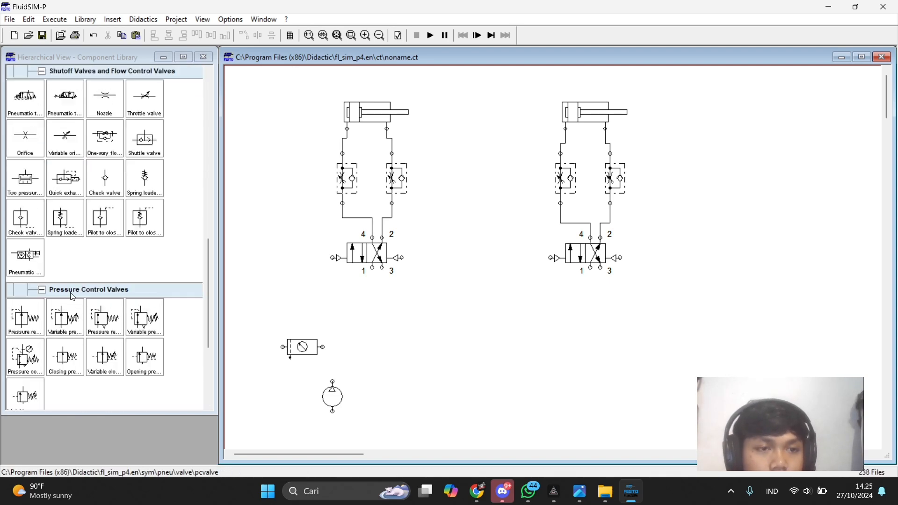
{"action": "scroll", "coordinate": [72, 297], "scroll_direction": "up", "scroll_amount": 9}
{"action": "scroll", "coordinate": [67, 262], "scroll_direction": "down", "scroll_amount": 3}
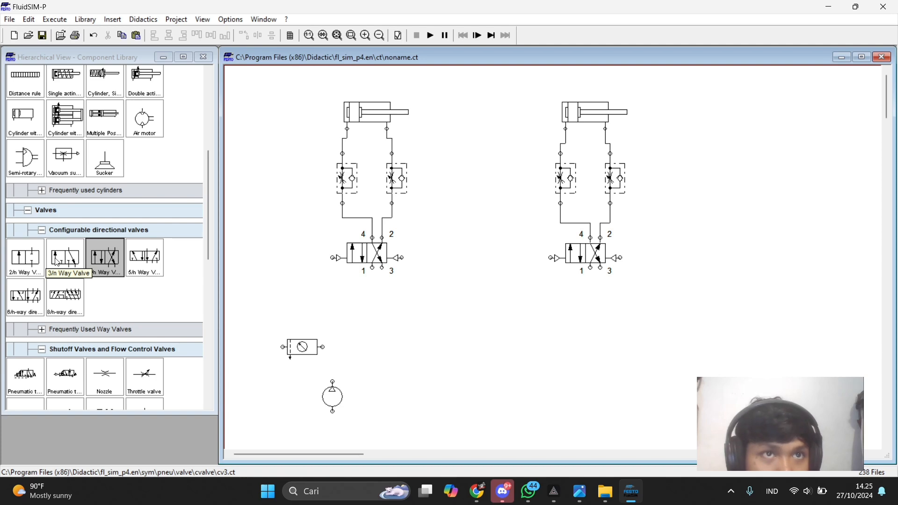
{"action": "left_click_drag", "start_coordinate": [57, 262], "coordinate": [368, 312]}
{"action": "right_click", "coordinate": [457, 305]}
{"action": "left_click", "coordinate": [436, 307]}
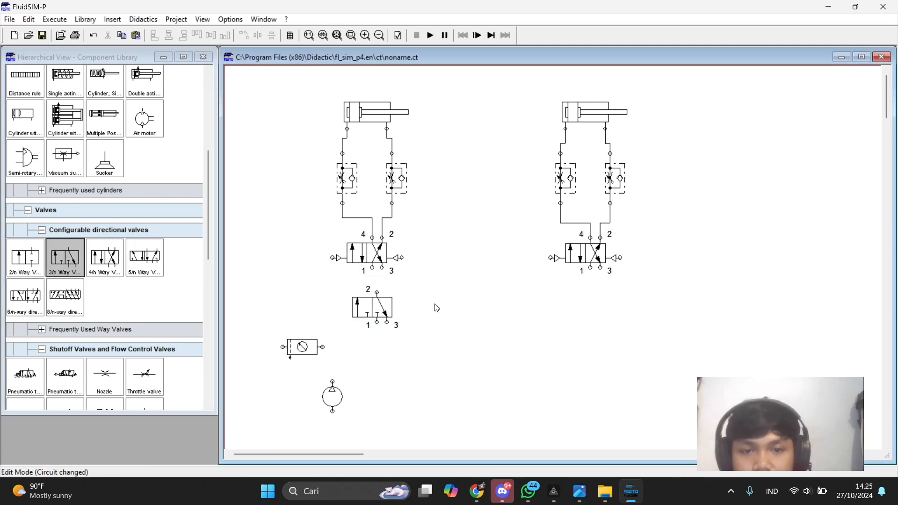
{"action": "left_click", "coordinate": [372, 307]}
{"action": "left_click", "coordinate": [406, 310]}
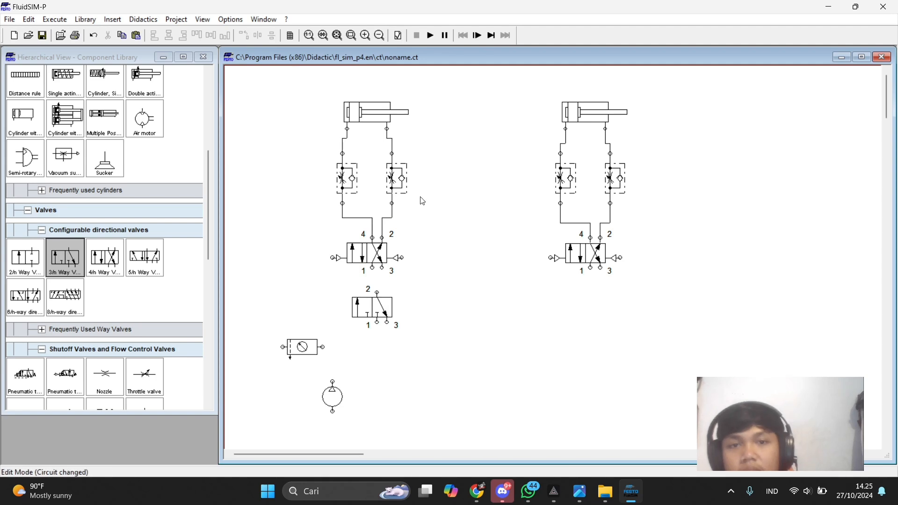
Step: Configure the 3/n way valve with mechanical roller actuation on the left and spring return on the right
{"action": "left_click", "coordinate": [380, 310]}
{"action": "right_click", "coordinate": [380, 310]}
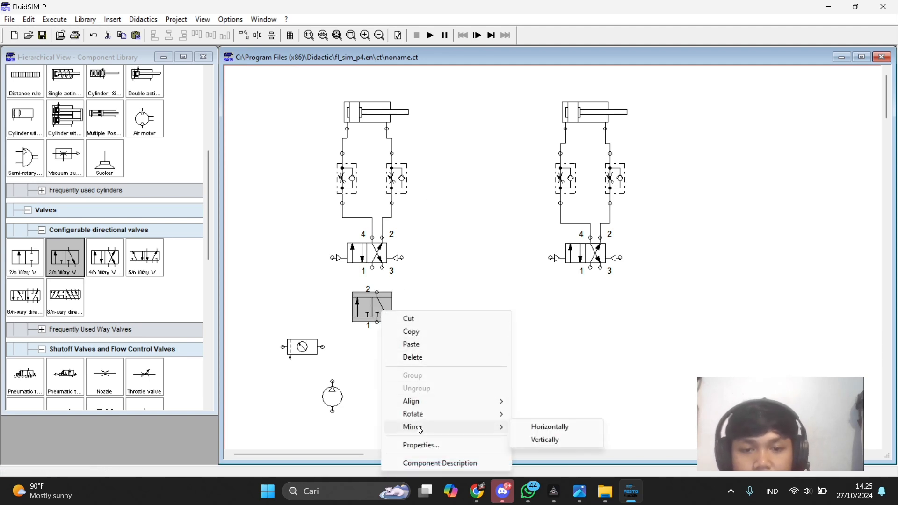
{"action": "left_click", "coordinate": [421, 444]}
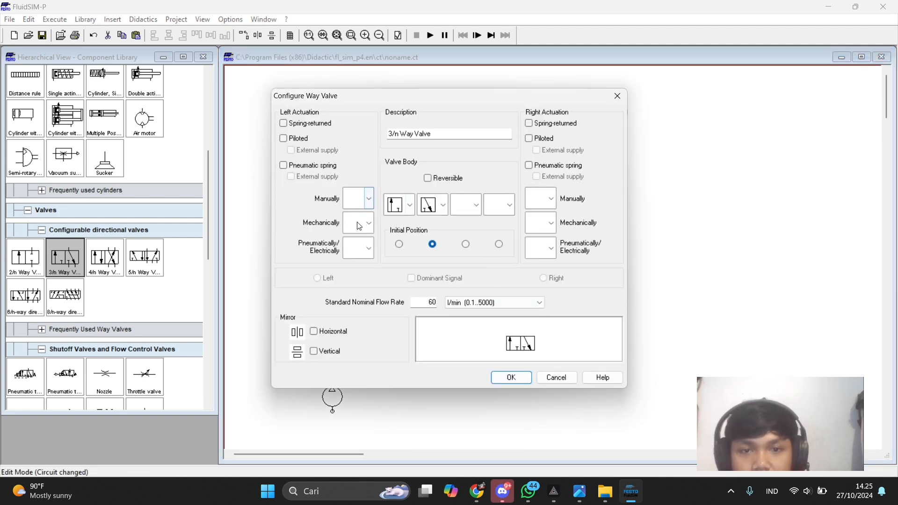
{"action": "left_click", "coordinate": [369, 224]}
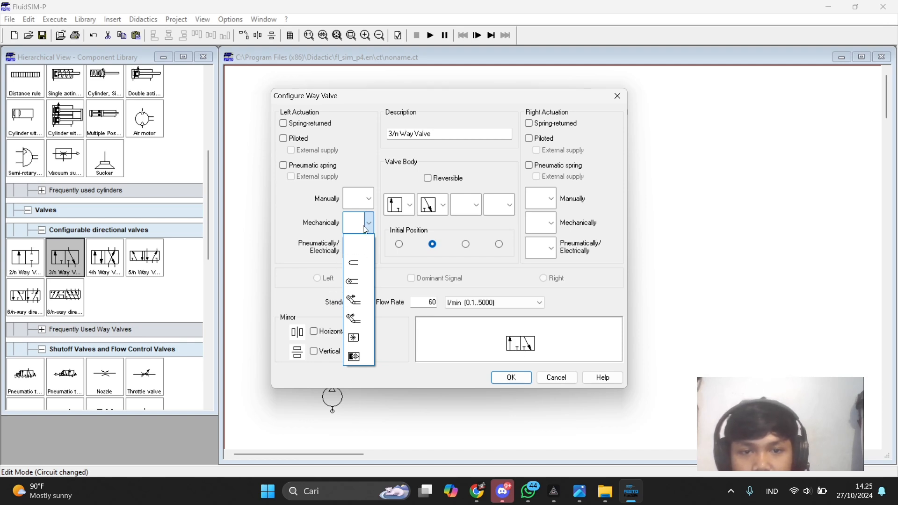
{"action": "left_click", "coordinate": [360, 286]}
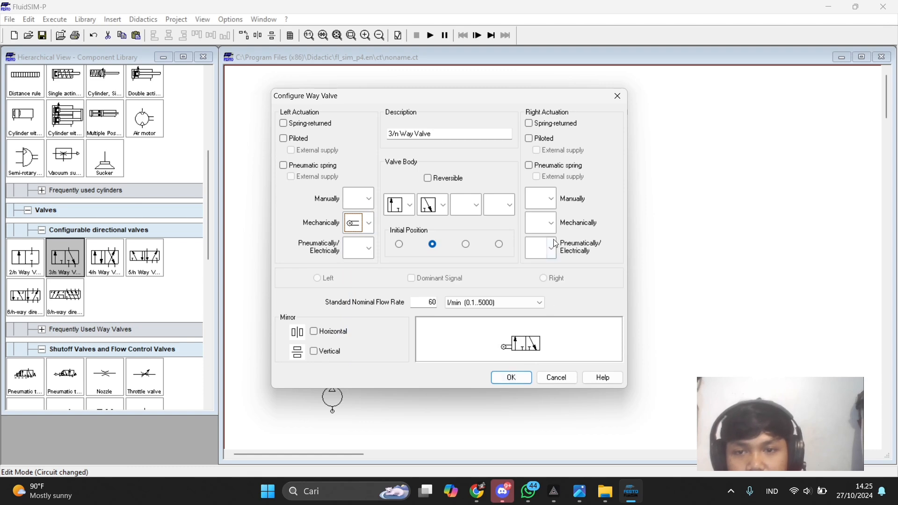
{"action": "left_click", "coordinate": [529, 124]}
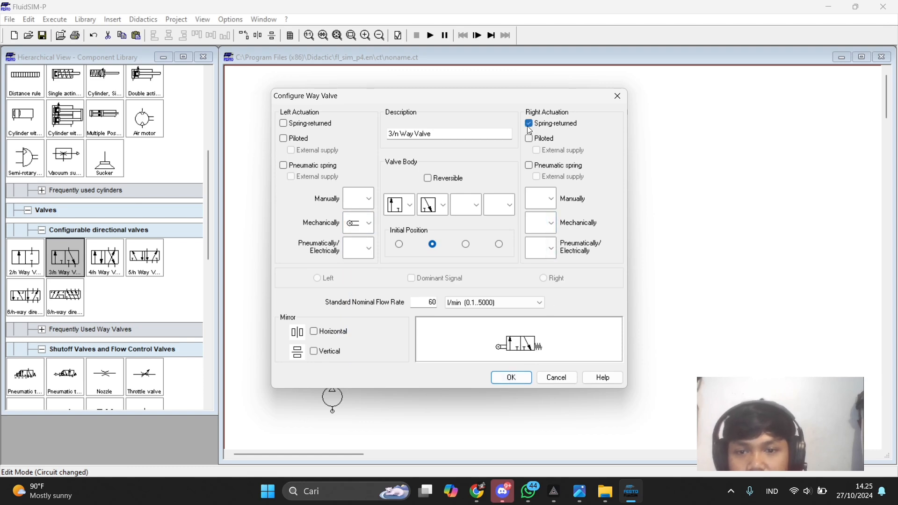
{"action": "left_click", "coordinate": [511, 377]}
Step: Copy the roller-actuated 3/n way valve and paste three duplicates in a row beside the original
{"action": "right_click", "coordinate": [369, 307]}
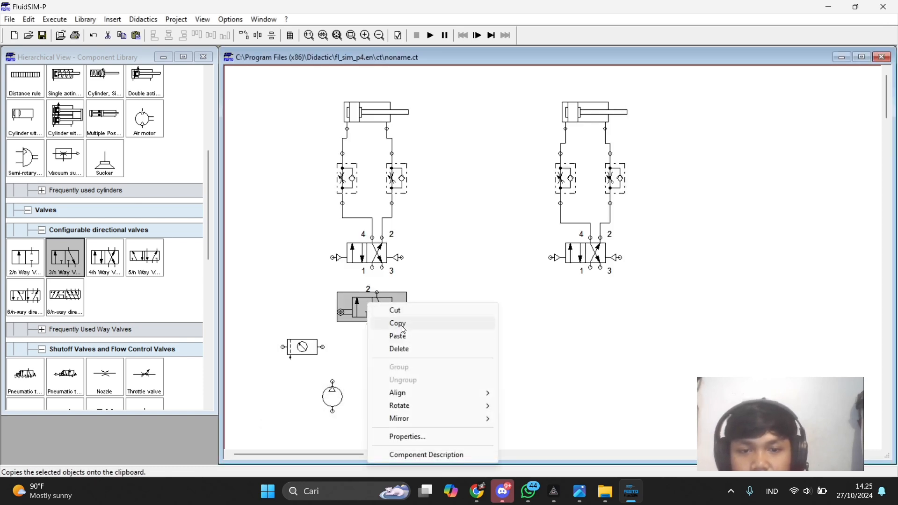
{"action": "left_click", "coordinate": [409, 322]}
{"action": "left_click", "coordinate": [412, 315]}
{"action": "key", "text": "ctrl+v"}
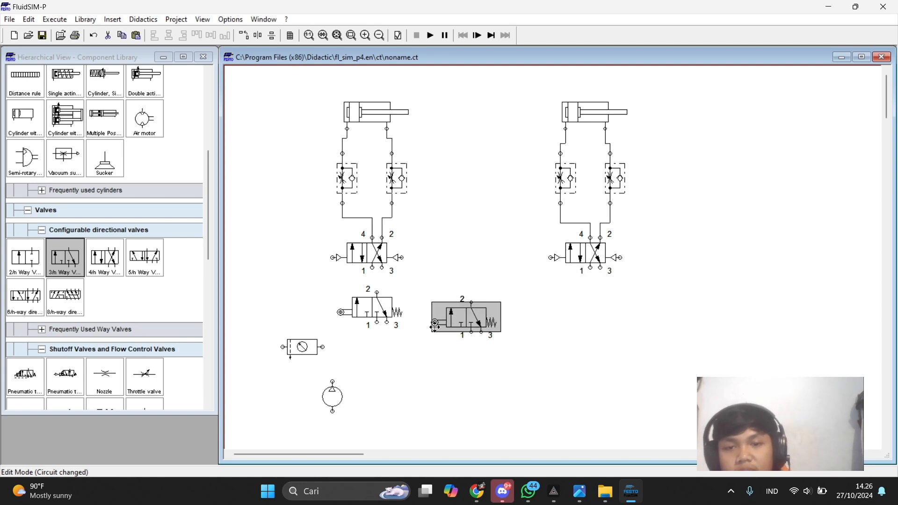
{"action": "key", "text": "ctrl+v"}
{"action": "key", "text": "ctrl+v"}
Step: Shift the second cylinder with its flow control valves and 4/n way valve to the right as one group
{"action": "left_click_drag", "start_coordinate": [525, 88], "coordinate": [655, 279]}
{"action": "left_click_drag", "start_coordinate": [573, 176], "coordinate": [608, 176]}
{"action": "left_click", "coordinate": [570, 318]}
Step: Spread the first two 3/n way valves further left and move the air service unit down and left beneath them
{"action": "left_click_drag", "start_coordinate": [372, 307], "coordinate": [308, 312]}
{"action": "left_click_drag", "start_coordinate": [461, 318], "coordinate": [436, 318]}
{"action": "left_click_drag", "start_coordinate": [303, 347], "coordinate": [287, 372]}
Step: Fit a silencer terminator to port 3 of the first cylinder's 4/n way valve
{"action": "scroll", "coordinate": [588, 296], "scroll_direction": "down", "scroll_amount": 1}
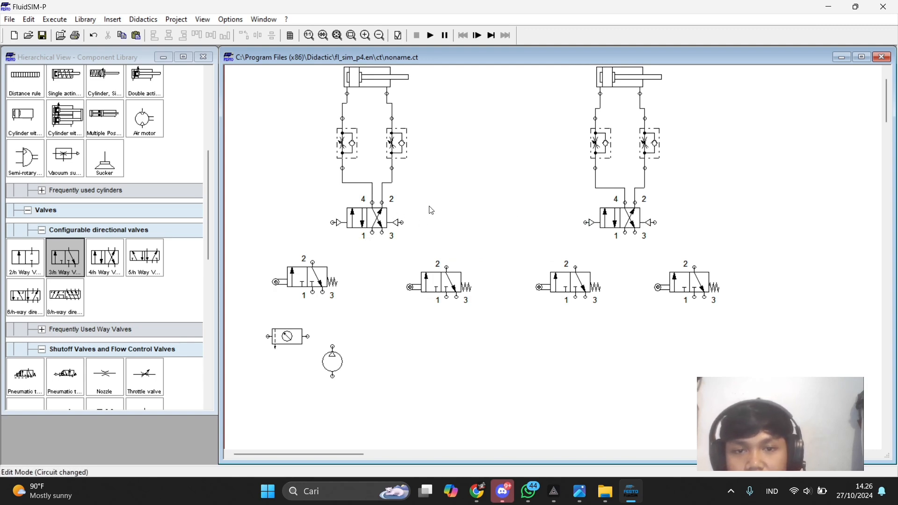
{"action": "right_click", "coordinate": [381, 234]}
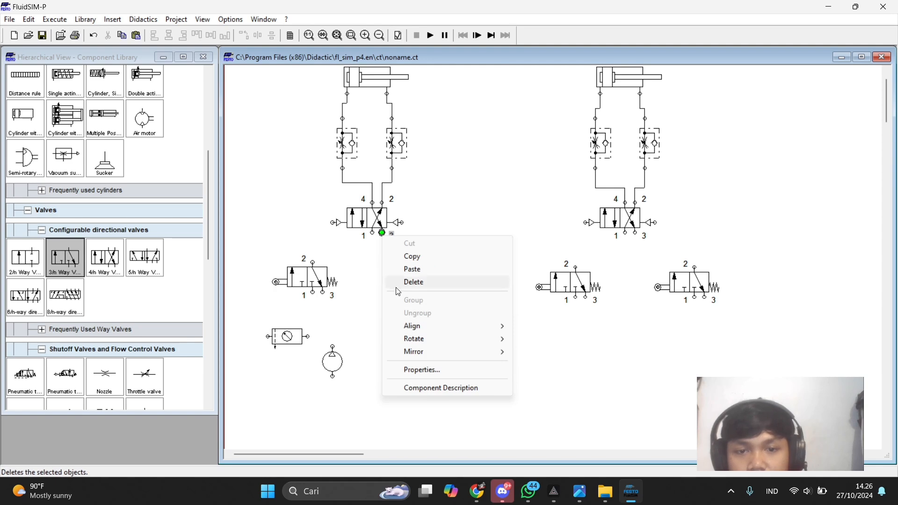
{"action": "left_click", "coordinate": [453, 374]}
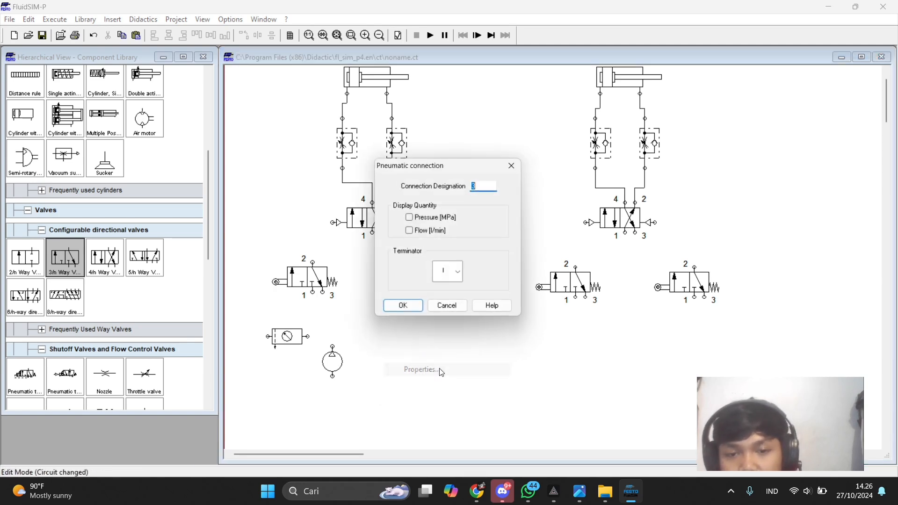
{"action": "left_click", "coordinate": [459, 274]}
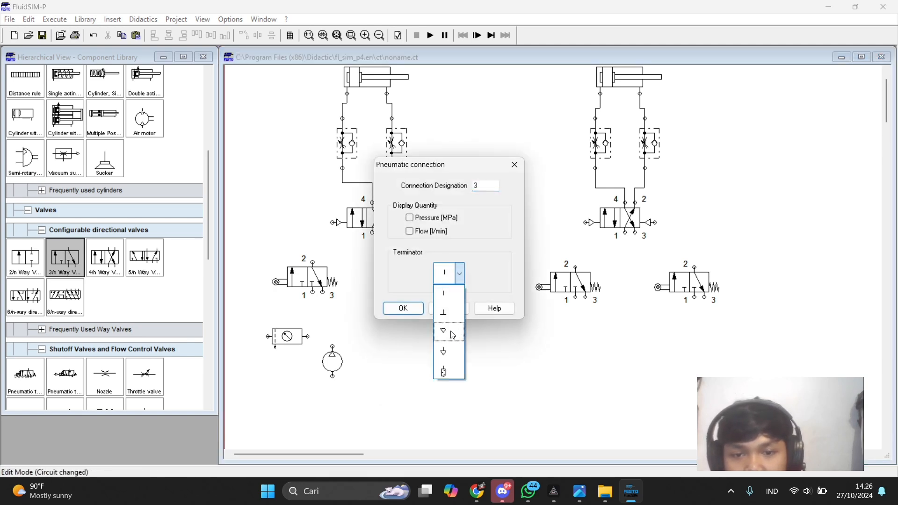
{"action": "left_click", "coordinate": [445, 372]}
{"action": "left_click", "coordinate": [404, 308]}
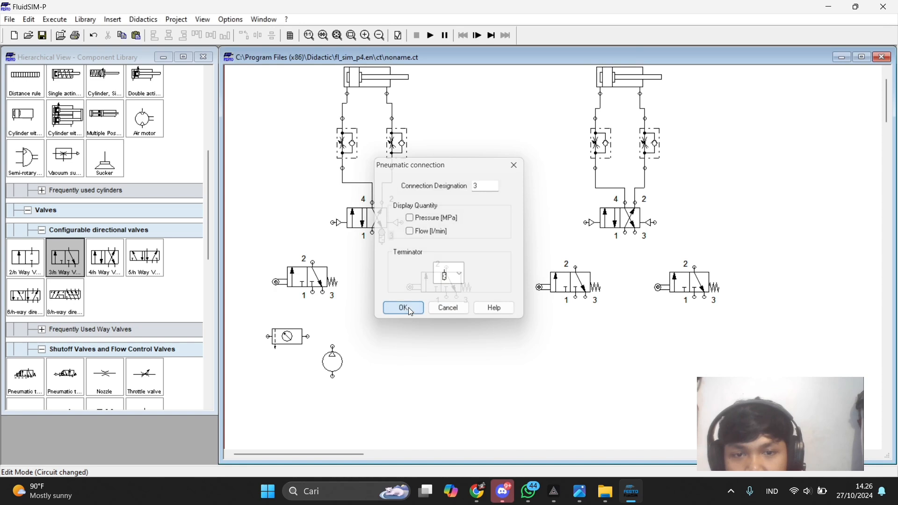
Step: Fit a silencer terminator to port 3 of the second cylinder's 4/n way valve
{"action": "right_click", "coordinate": [635, 232]}
{"action": "left_click", "coordinate": [673, 370]}
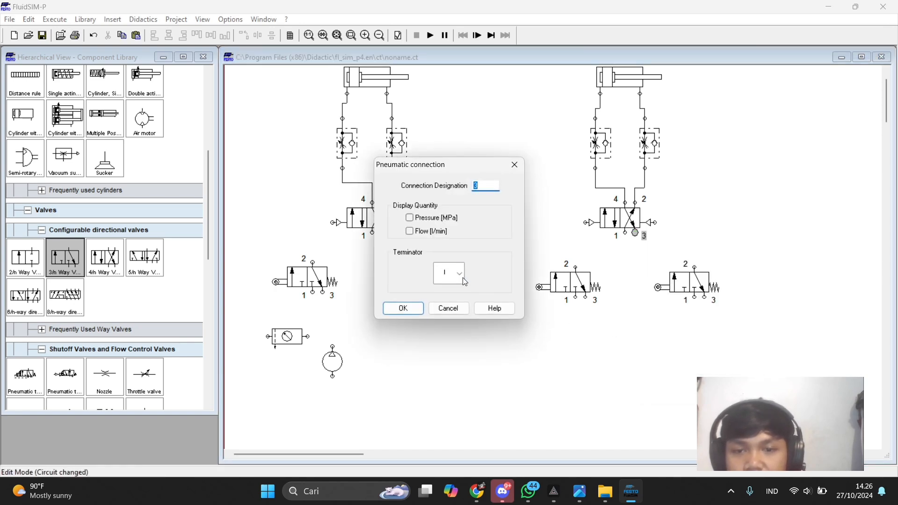
{"action": "left_click", "coordinate": [458, 274]}
{"action": "left_click", "coordinate": [445, 371]}
{"action": "left_click", "coordinate": [403, 308]}
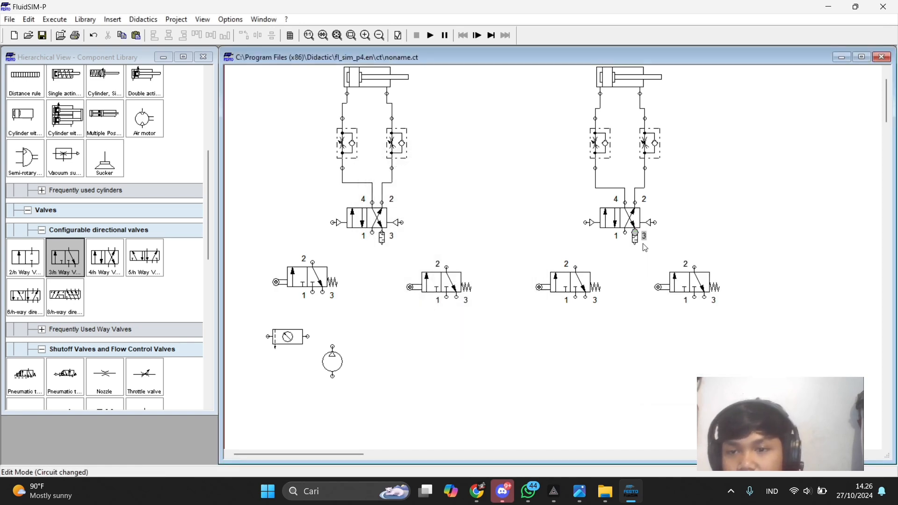
Step: Shift the second 3/n way valve in the row slightly left
{"action": "scroll", "coordinate": [397, 255], "scroll_direction": "up", "scroll_amount": 1}
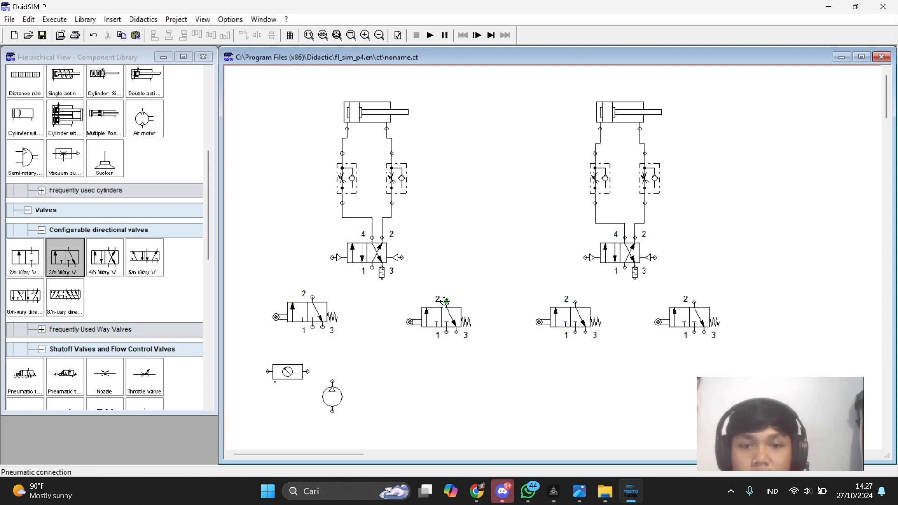
{"action": "left_click_drag", "start_coordinate": [444, 323], "coordinate": [438, 323]}
{"action": "right_click", "coordinate": [375, 111]}
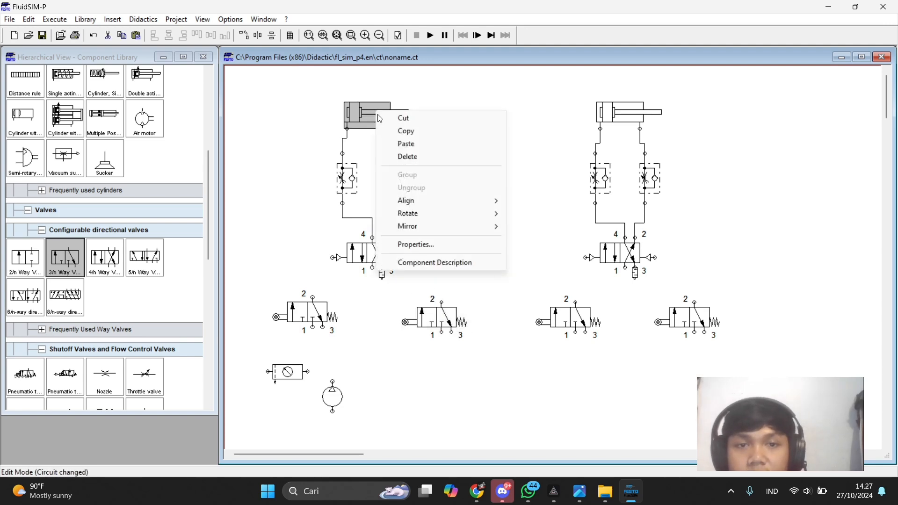
{"action": "left_click", "coordinate": [446, 245]}
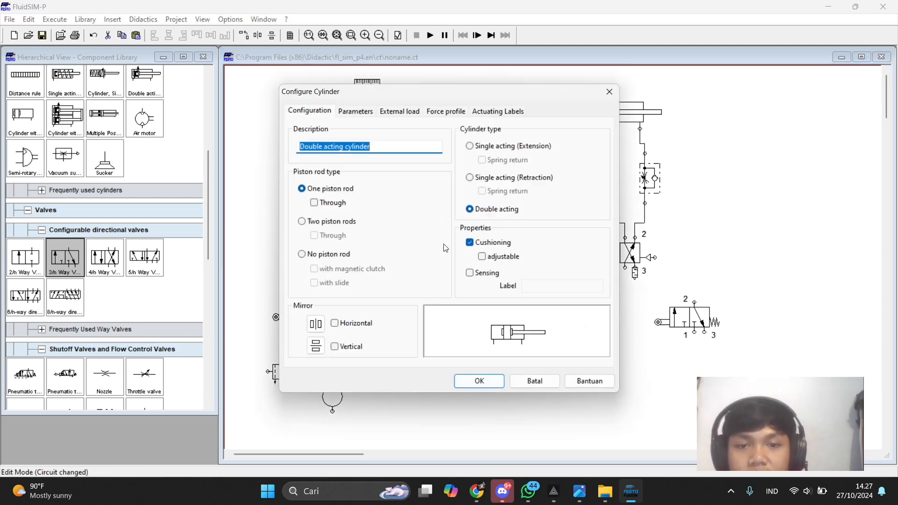
{"action": "left_click", "coordinate": [609, 91]}
Step: Add two actuating labels, A0 and A1, to the first double acting cylinder
{"action": "right_click", "coordinate": [375, 113]}
{"action": "left_click", "coordinate": [505, 245]}
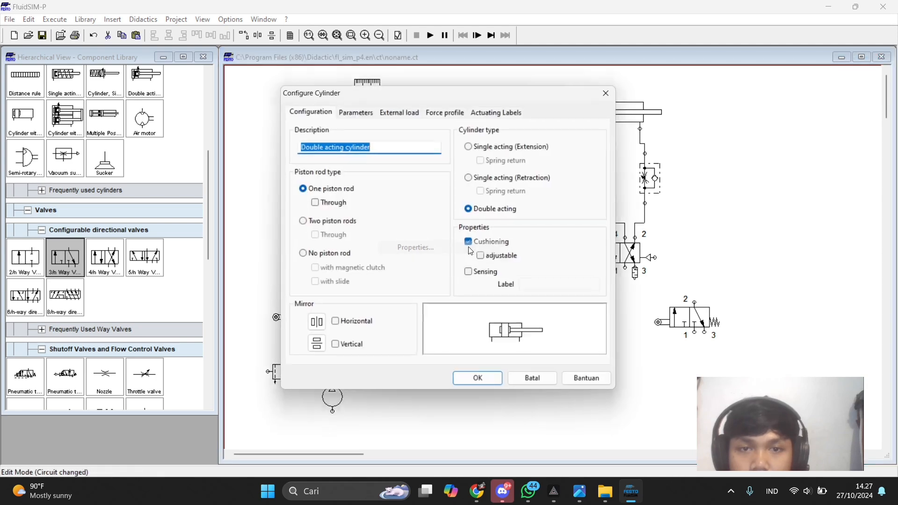
{"action": "left_click", "coordinate": [497, 112]}
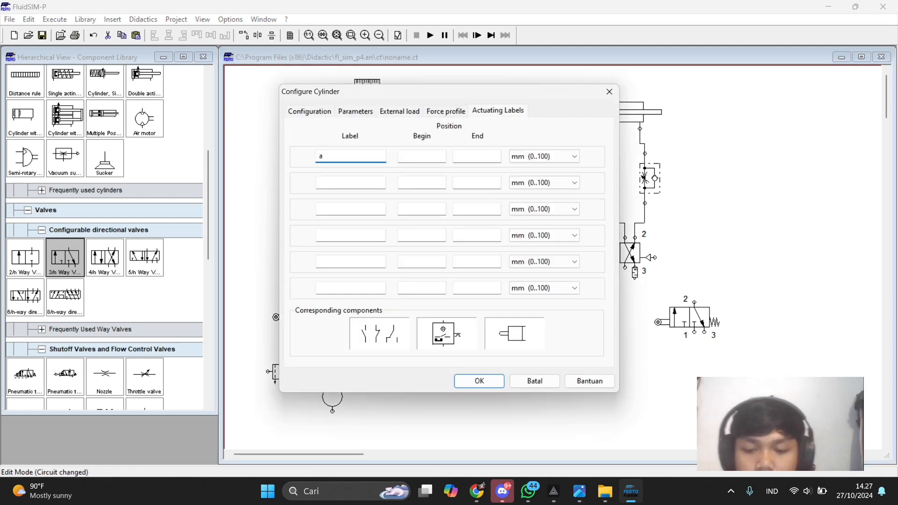
{"action": "left_click", "coordinate": [358, 182]}
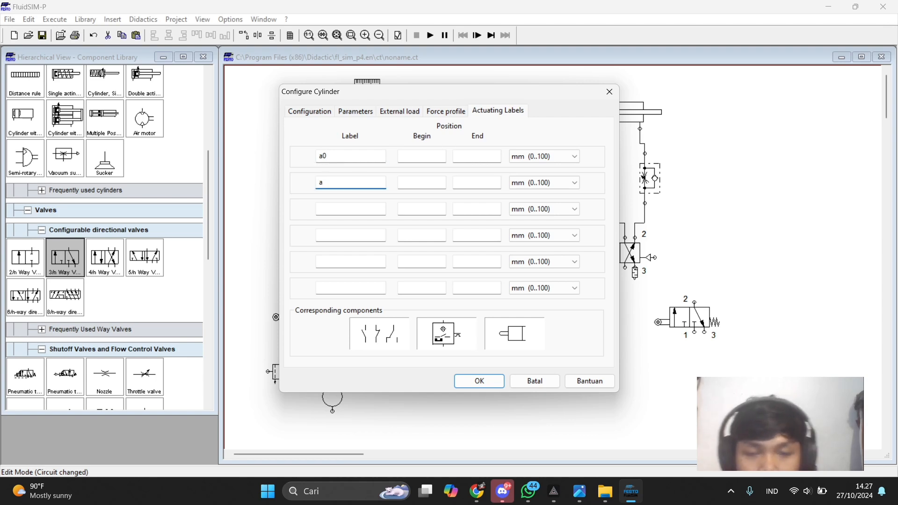
{"action": "left_click", "coordinate": [492, 386]}
Step: Set the begin and end positions of label A1 to 100 mm and move the distance rule beyond the first cylinder's rod end
{"action": "right_click", "coordinate": [372, 108]}
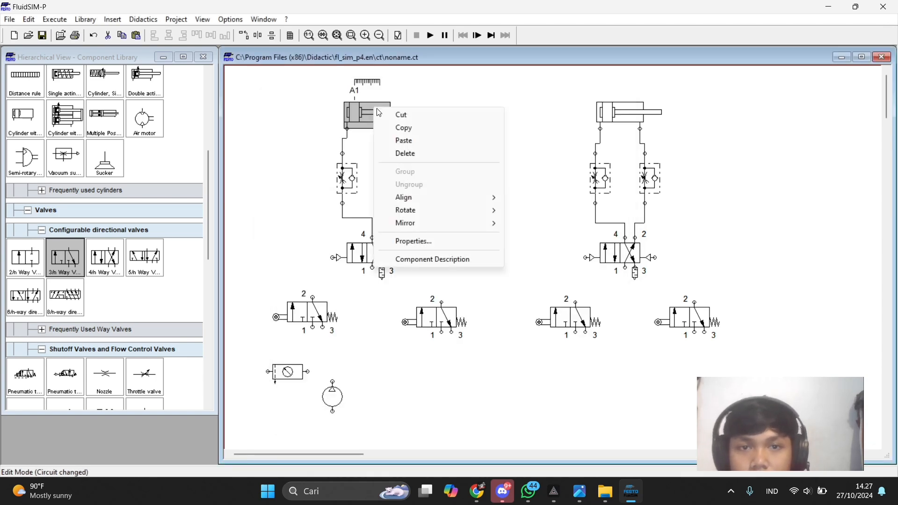
{"action": "left_click", "coordinate": [420, 247]}
{"action": "double_click", "coordinate": [438, 183]}
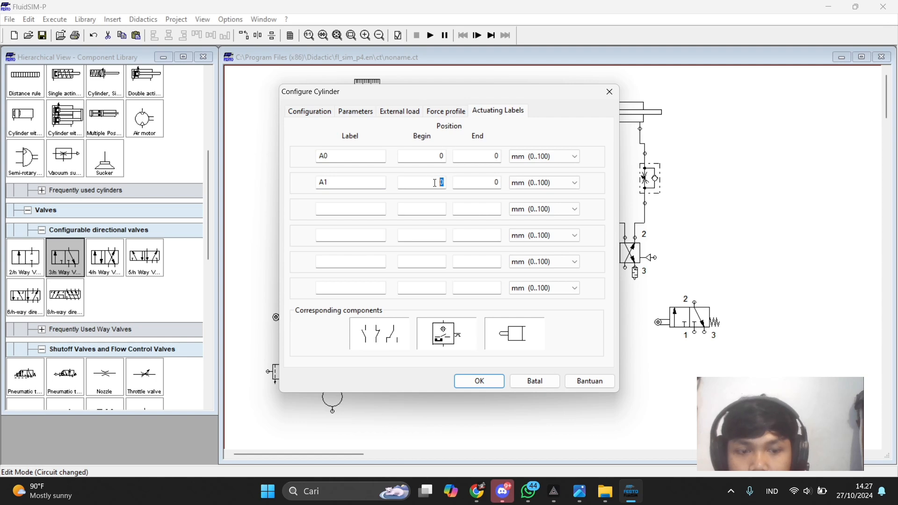
{"action": "left_click", "coordinate": [494, 181]}
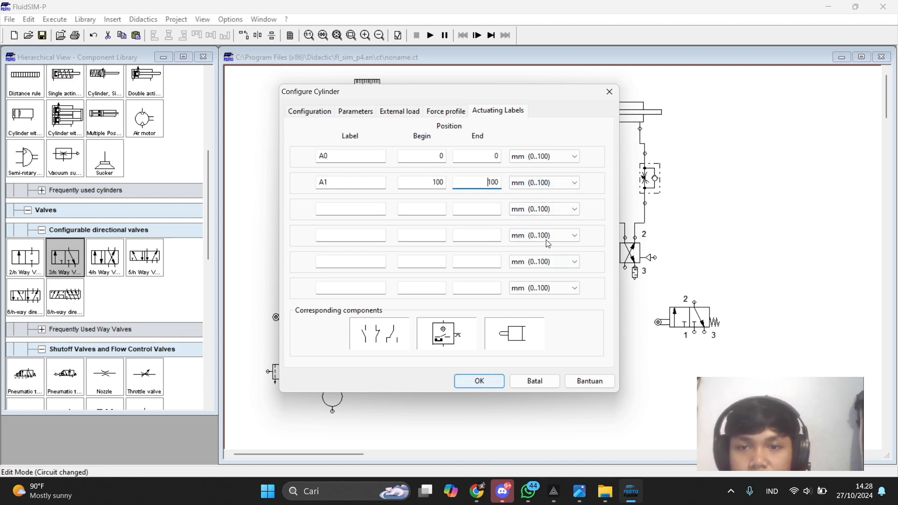
{"action": "left_click", "coordinate": [545, 183]}
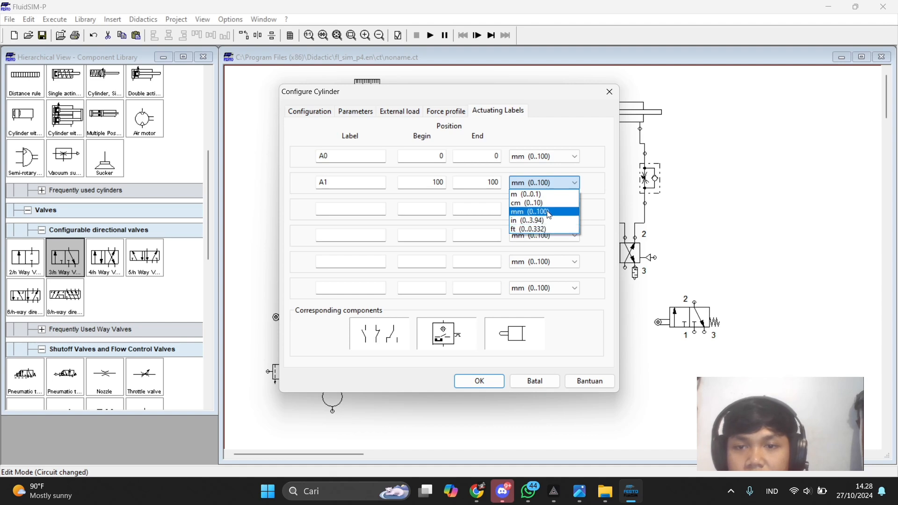
{"action": "left_click", "coordinate": [572, 182]}
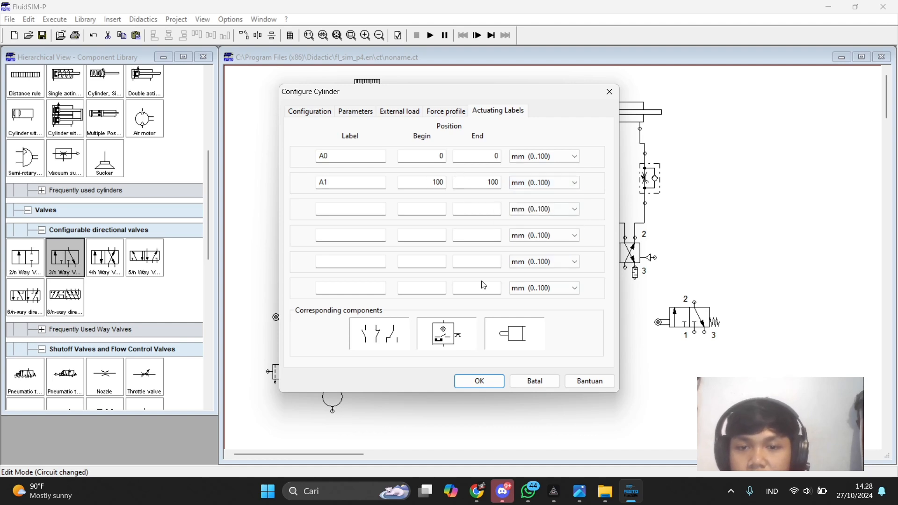
{"action": "left_click", "coordinate": [488, 377]}
{"action": "left_click", "coordinate": [464, 190]}
{"action": "left_click_drag", "start_coordinate": [370, 81], "coordinate": [426, 88]}
Step: Add the actuating label B0 to the second cylinder with begin and end positions of 0 mm
{"action": "right_click", "coordinate": [629, 110]}
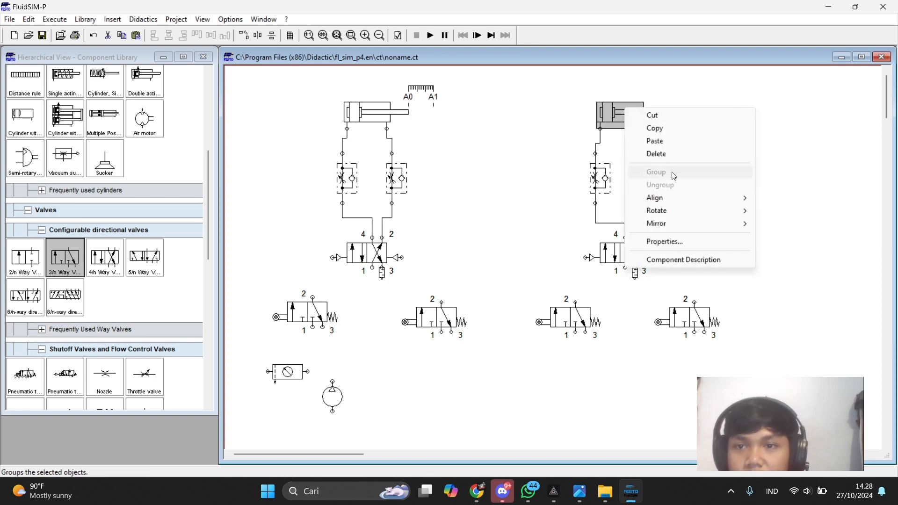
{"action": "left_click", "coordinate": [664, 242]}
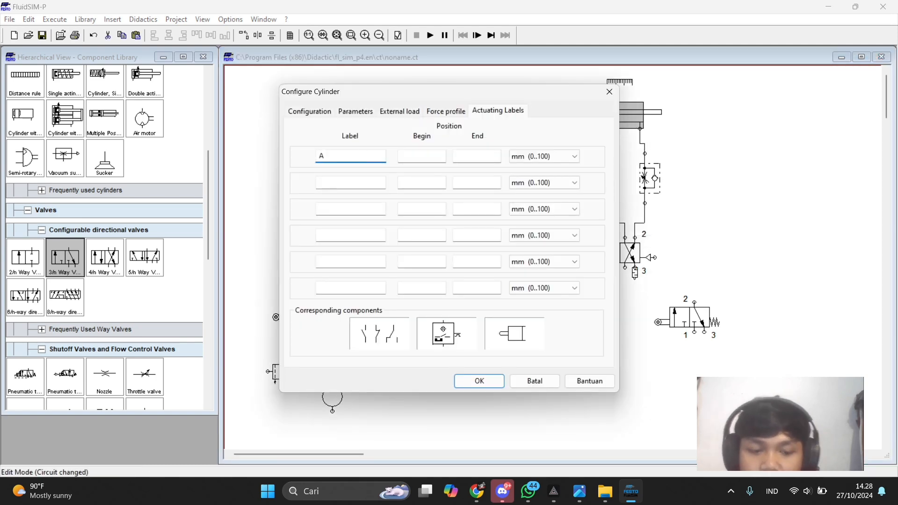
{"action": "left_click", "coordinate": [418, 155]}
{"action": "left_click", "coordinate": [465, 163]}
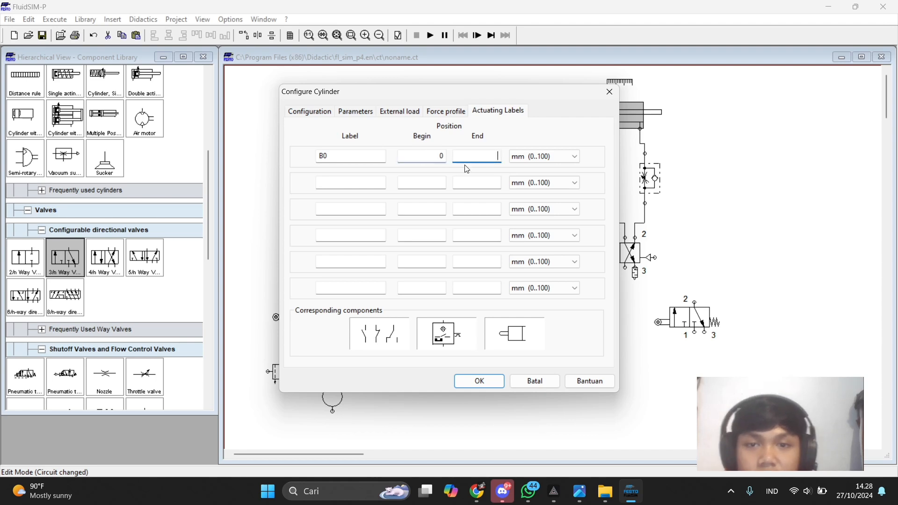
{"action": "type", "text": "0"}
Step: Add label B1 with begin and end at 100 mm and move the distance rule beyond the second cylinder's rod end
{"action": "left_click", "coordinate": [363, 180]}
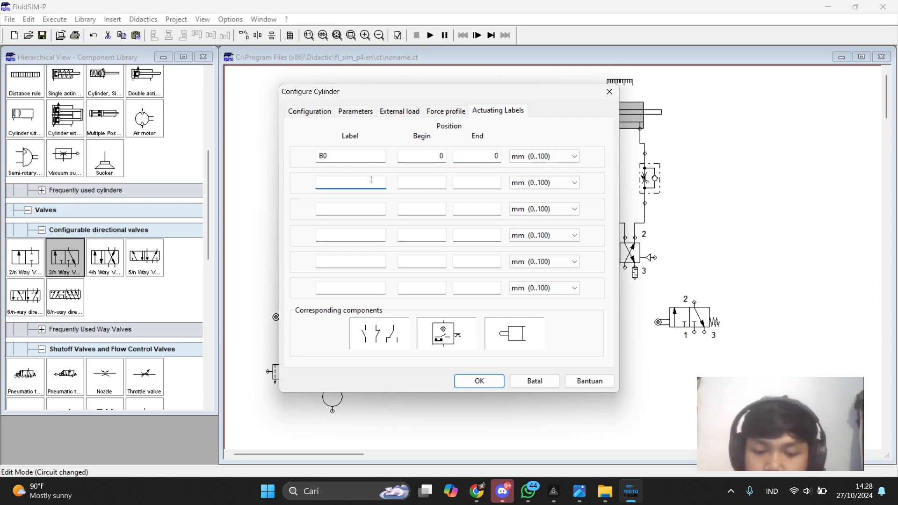
{"action": "left_click", "coordinate": [438, 180]}
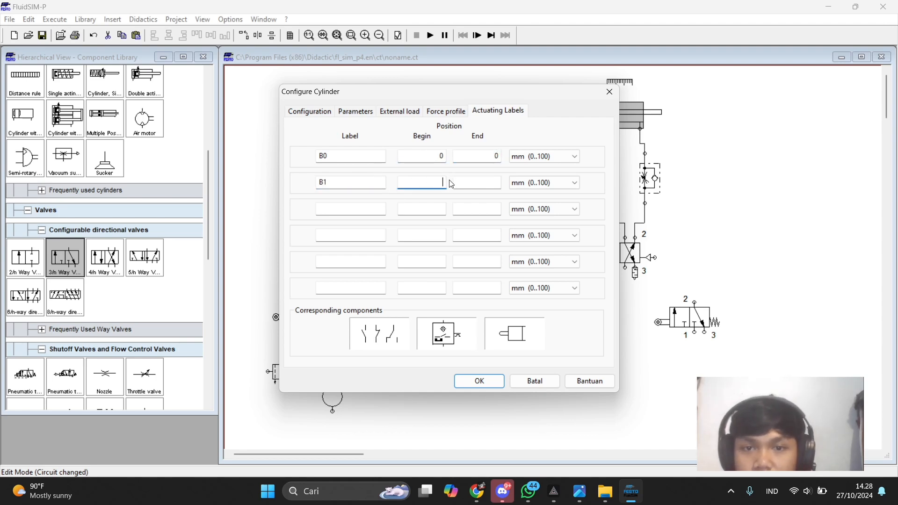
{"action": "type", "text": "100"}
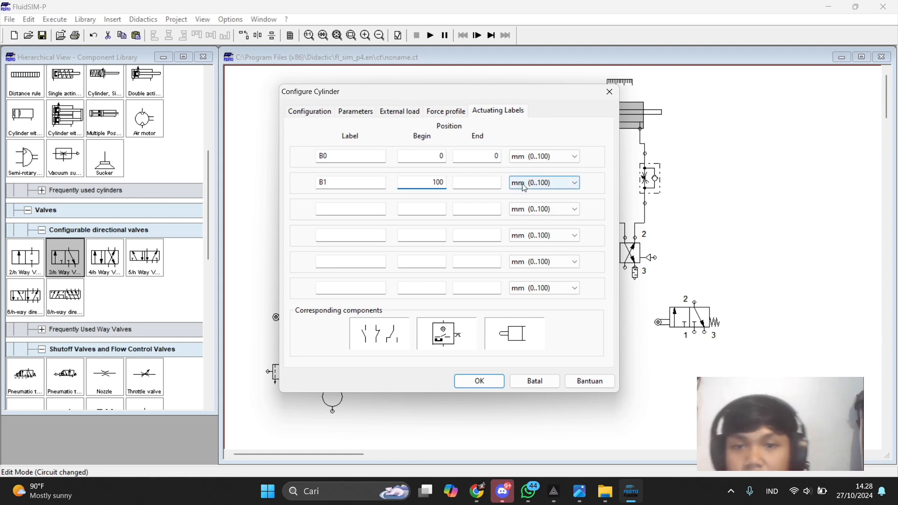
{"action": "left_click", "coordinate": [477, 183]}
{"action": "type", "text": "100"}
{"action": "left_click", "coordinate": [479, 380]}
{"action": "left_click_drag", "start_coordinate": [639, 89], "coordinate": [692, 93]}
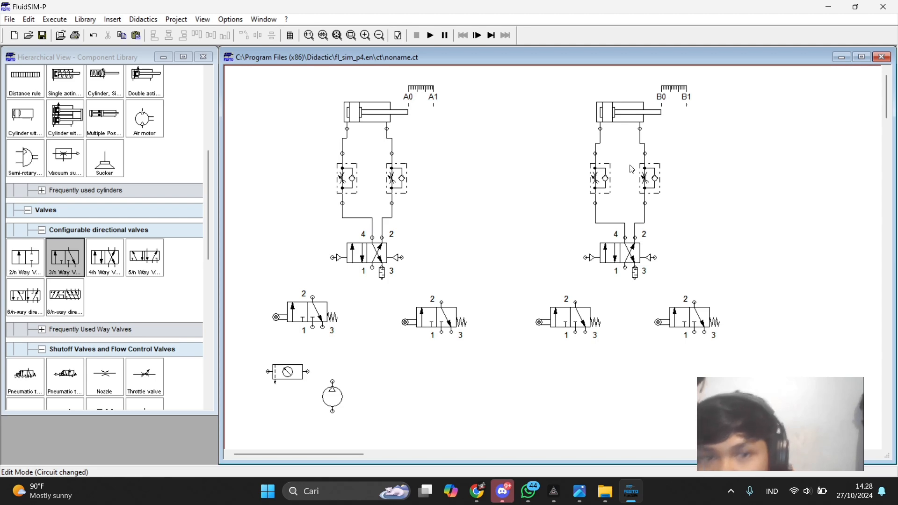
Step: Place a Text component from the Miscellaneous library to the left of the first cylinder's 4/n way valve
{"action": "right_click", "coordinate": [324, 231]}
{"action": "left_click", "coordinate": [314, 255]}
{"action": "left_click", "coordinate": [180, 276]}
{"action": "scroll", "coordinate": [107, 253], "scroll_direction": "up", "scroll_amount": 3}
{"action": "scroll", "coordinate": [108, 254], "scroll_direction": "down", "scroll_amount": 6}
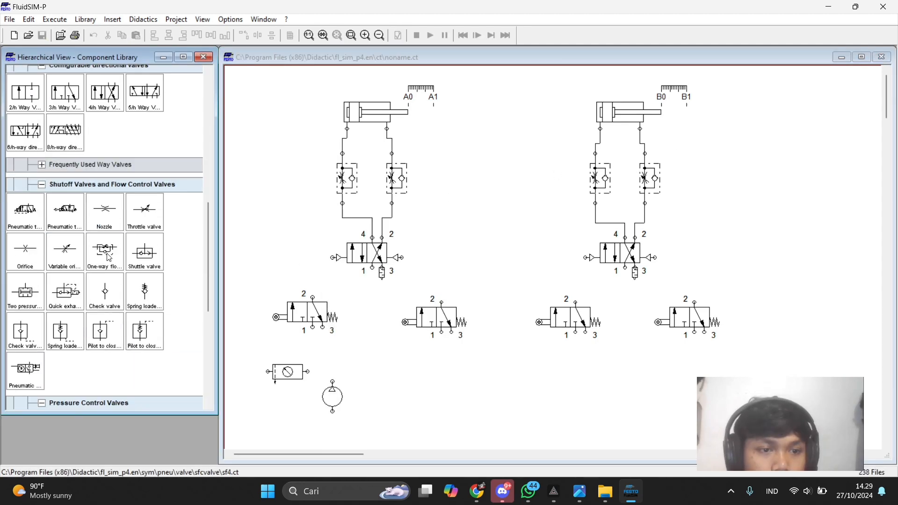
{"action": "scroll", "coordinate": [109, 256], "scroll_direction": "down", "scroll_amount": 5}
{"action": "left_click", "coordinate": [38, 404]}
{"action": "left_click_drag", "start_coordinate": [25, 350], "coordinate": [283, 232]}
Step: Change the placed text to A+ and move it above the left pilot port of the first 4/n way valve
{"action": "right_click", "coordinate": [289, 230]}
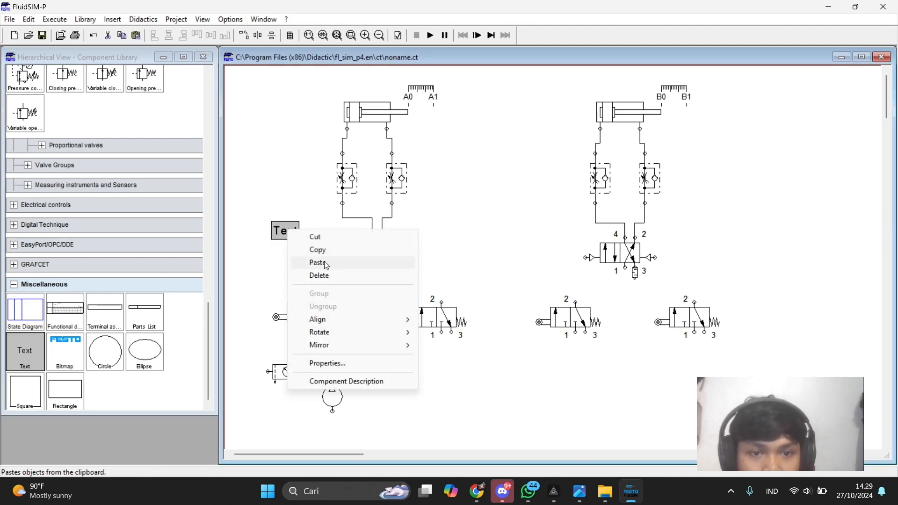
{"action": "left_click", "coordinate": [327, 363]}
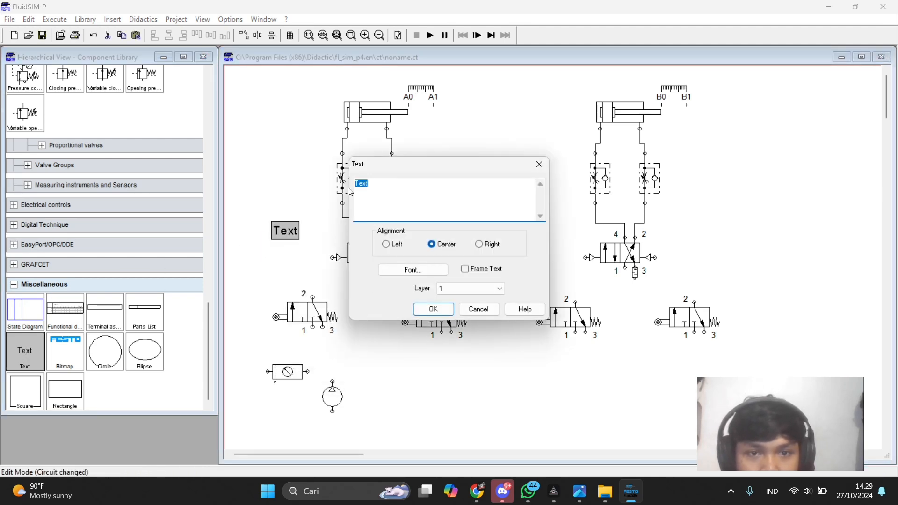
{"action": "type", "text": "A"}
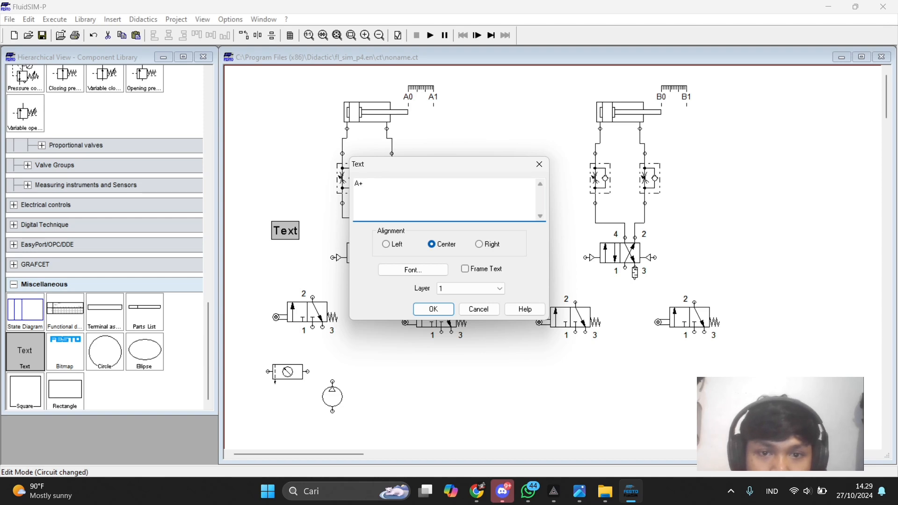
{"action": "type", "text": "+"}
{"action": "left_click", "coordinate": [433, 308]}
{"action": "left_click_drag", "start_coordinate": [292, 234], "coordinate": [331, 241]}
Step: Copy the A+ label and place the duplicate above the right pilot port of the first 4/n way valve
{"action": "right_click", "coordinate": [330, 241]}
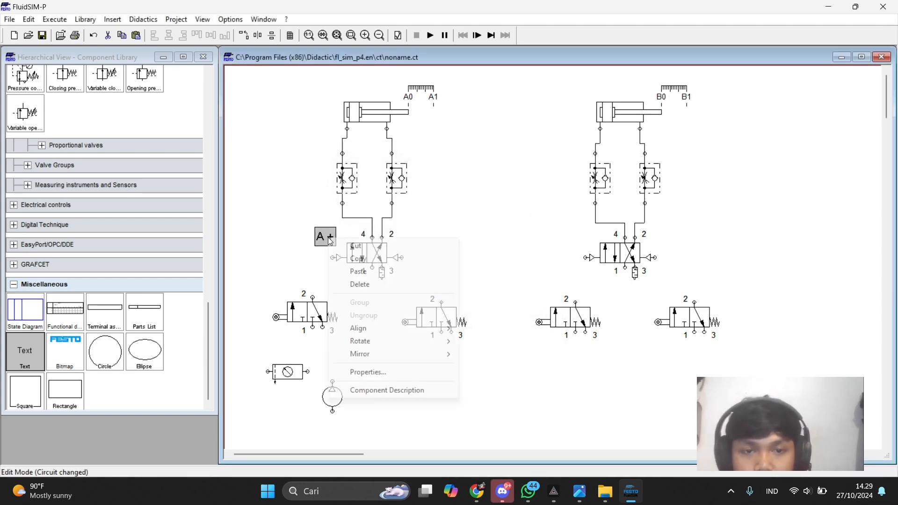
{"action": "key", "text": "Escape"}
{"action": "right_click", "coordinate": [419, 228]}
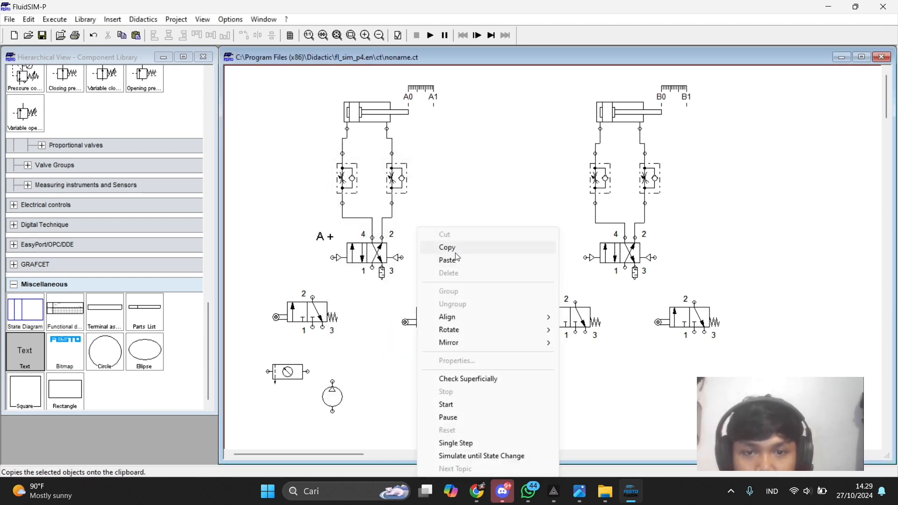
{"action": "left_click", "coordinate": [447, 260]}
{"action": "left_click_drag", "start_coordinate": [573, 284], "coordinate": [425, 239]}
Step: Change the duplicated label on the right of the first 4/n way valve to A-
{"action": "right_click", "coordinate": [420, 235]}
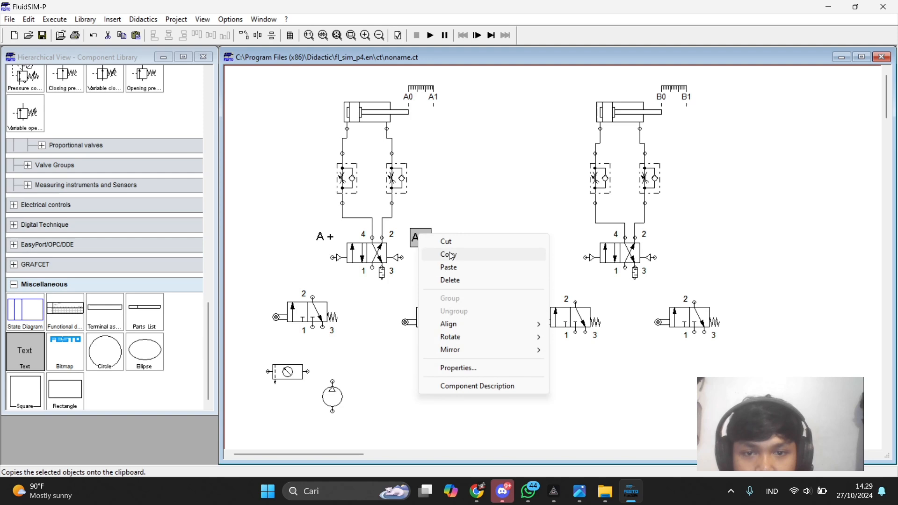
{"action": "left_click", "coordinate": [462, 369]}
{"action": "left_click", "coordinate": [400, 193]}
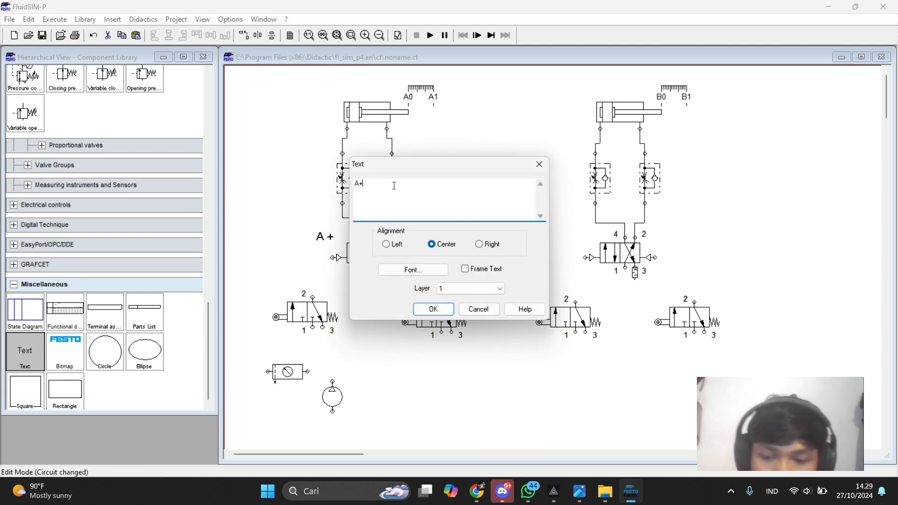
{"action": "type", "text": "-"}
{"action": "left_click", "coordinate": [433, 308]}
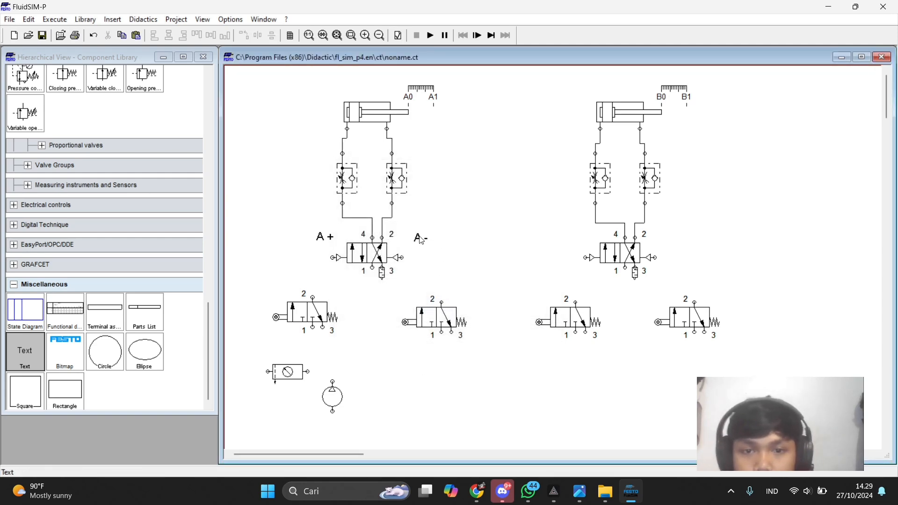
Step: Copy the A- label and place the duplicate above the left pilot port of the second 4/n way valve
{"action": "right_click", "coordinate": [420, 237]}
{"action": "left_click", "coordinate": [522, 244]}
{"action": "right_click", "coordinate": [522, 243]}
{"action": "left_click", "coordinate": [557, 263]}
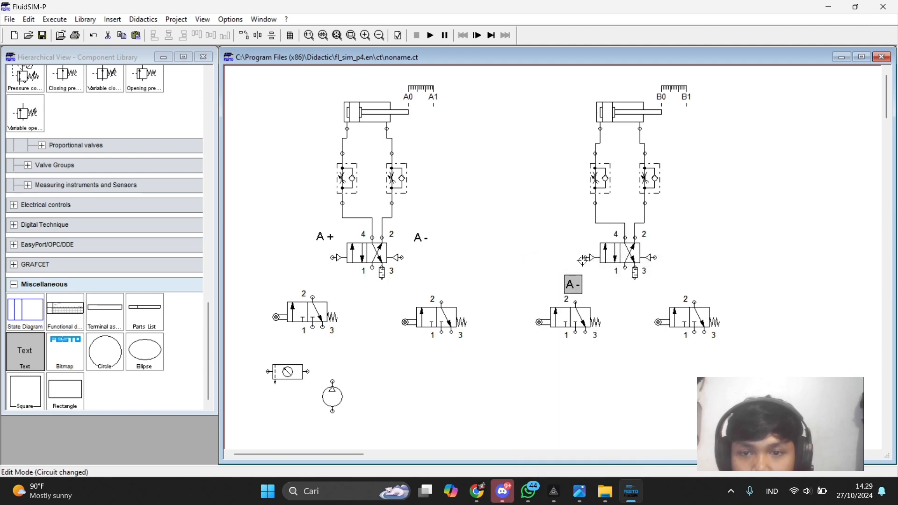
{"action": "left_click_drag", "start_coordinate": [571, 287], "coordinate": [579, 240]}
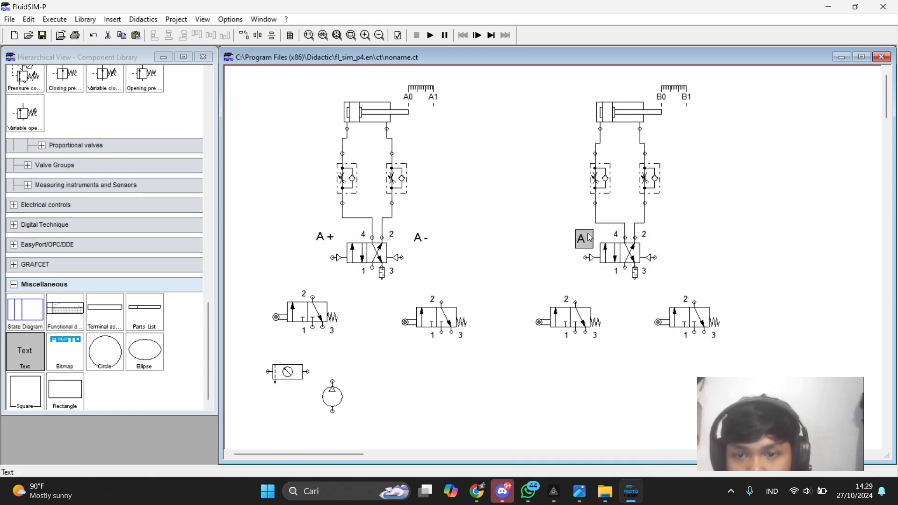
Step: Change the duplicated label on the left of the second 4/n way valve to B+
{"action": "right_click", "coordinate": [586, 233]}
{"action": "mouse_move", "coordinate": [629, 353]}
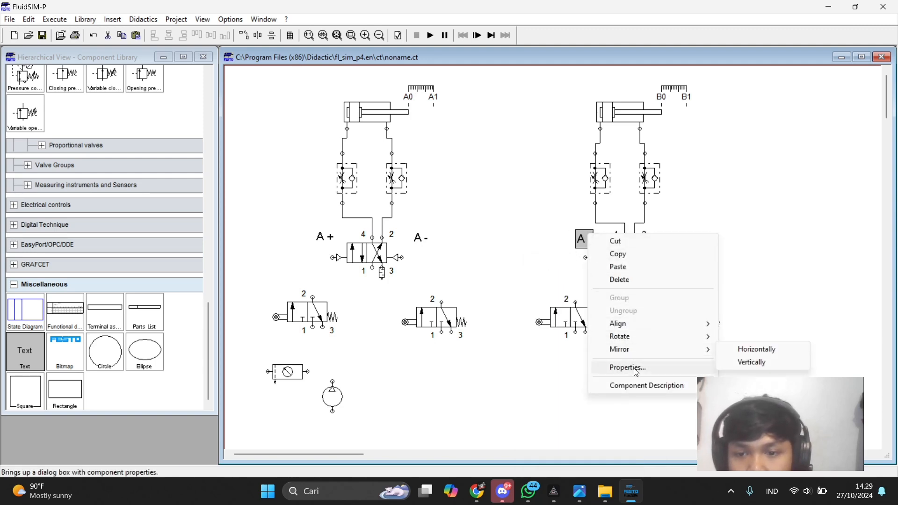
{"action": "left_click", "coordinate": [624, 367]}
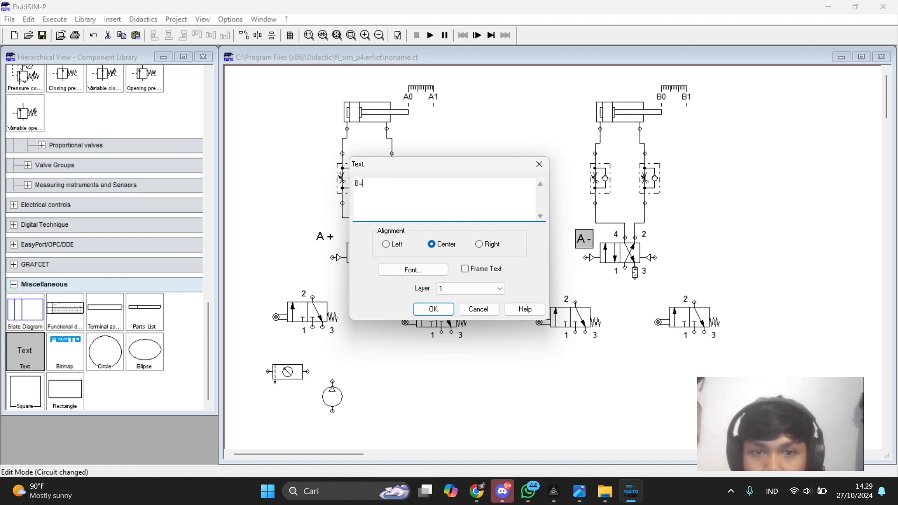
{"action": "left_click", "coordinate": [433, 310]}
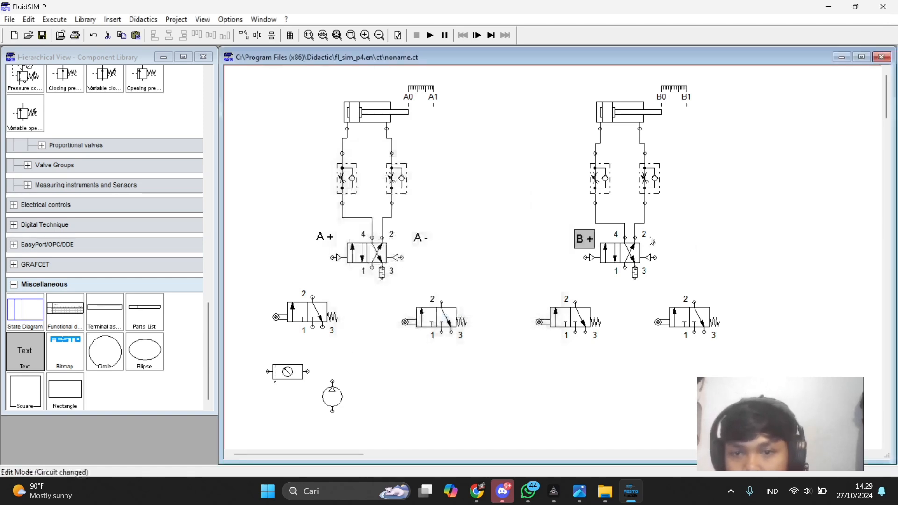
Step: Copy the B+ label and place the duplicate to the upper right of the second 4/n way valve
{"action": "right_click", "coordinate": [589, 239]}
{"action": "left_click", "coordinate": [617, 258]}
{"action": "right_click", "coordinate": [672, 247]}
{"action": "right_click", "coordinate": [680, 228]}
{"action": "left_click", "coordinate": [688, 258]}
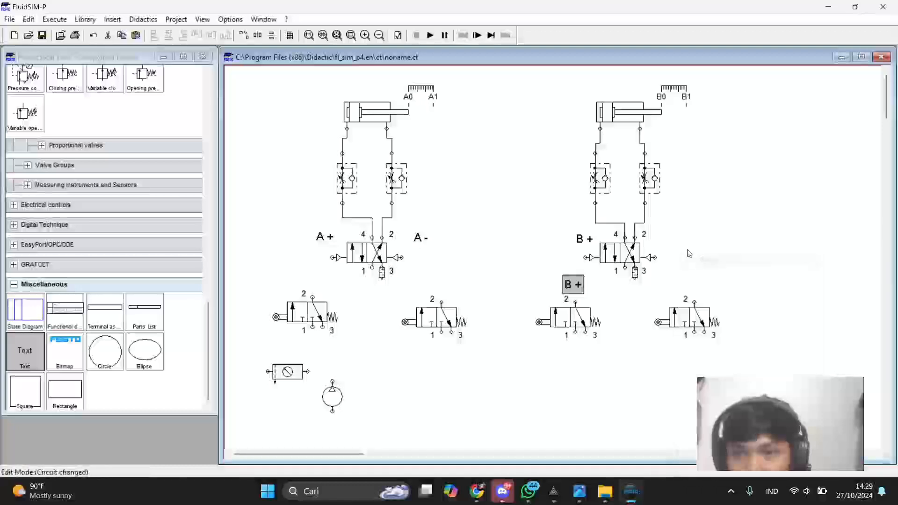
{"action": "left_click_drag", "start_coordinate": [570, 284], "coordinate": [703, 229]}
Step: Change the duplicated label to B- and move it next to port 2 of the second 4/n way valve
{"action": "right_click", "coordinate": [703, 230]}
{"action": "left_click", "coordinate": [741, 364]}
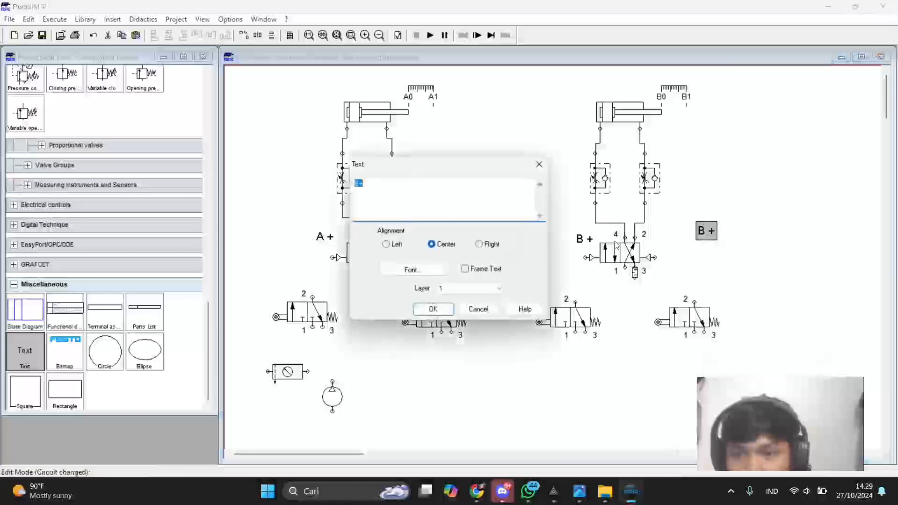
{"action": "left_click", "coordinate": [376, 181]}
{"action": "key", "text": "shift+Left"}
{"action": "key", "text": "BackSpace"}
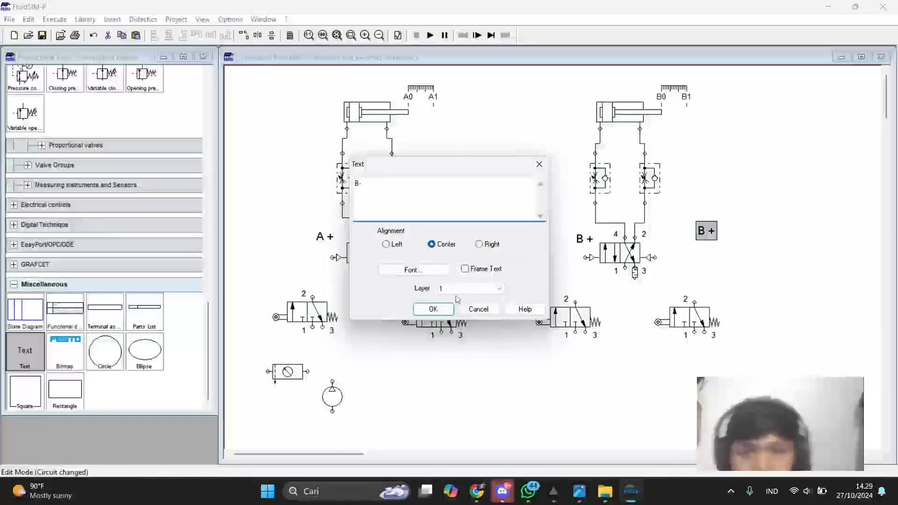
{"action": "left_click", "coordinate": [433, 309]}
{"action": "left_click_drag", "start_coordinate": [706, 234], "coordinate": [663, 241]}
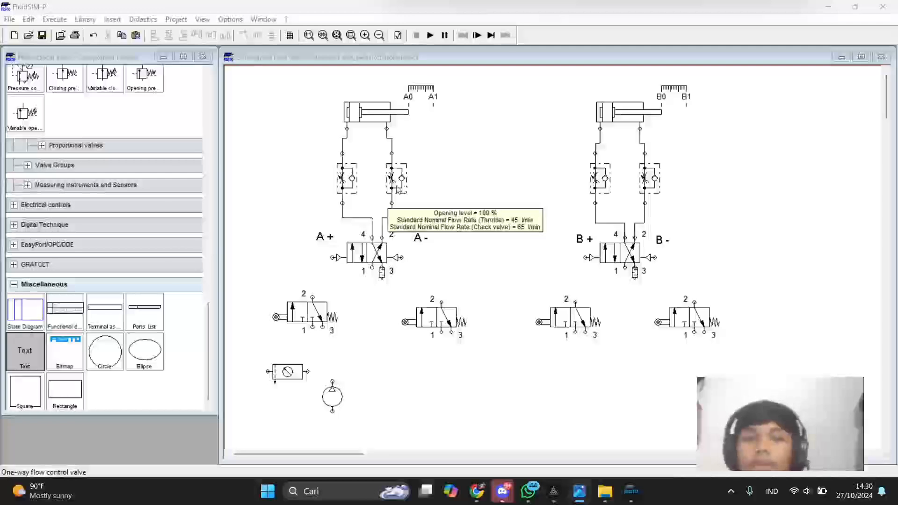
Step: Examine cylinder A's one-way flow control valves, its supply lines and the connected 4/n way valve
{"action": "mouse_move", "coordinate": [402, 183]}
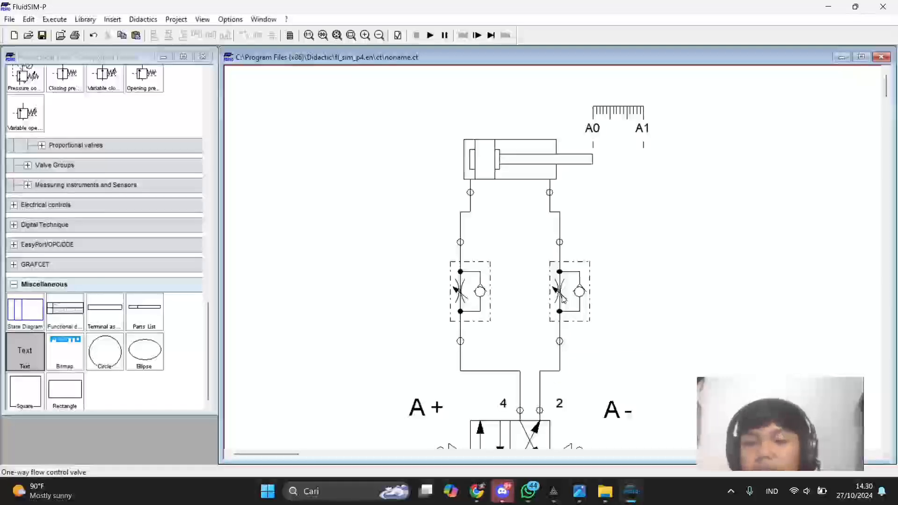
{"action": "mouse_move", "coordinate": [563, 293]}
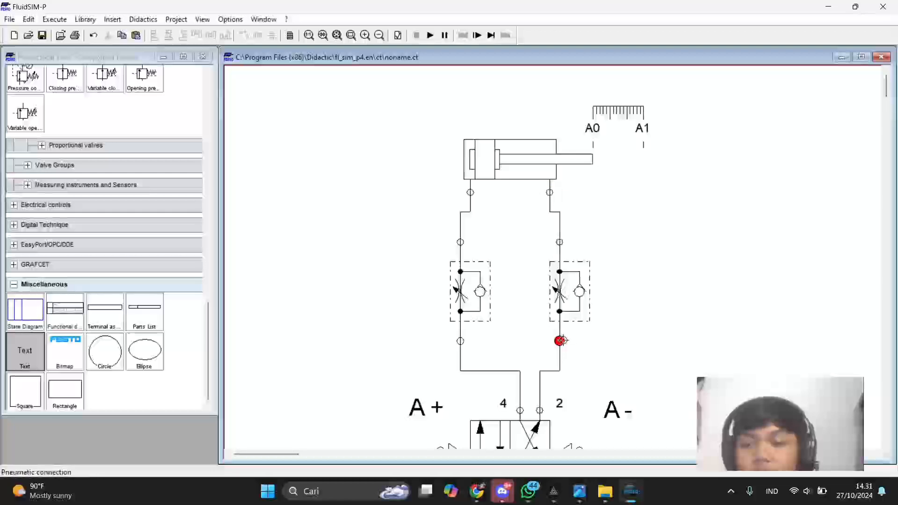
{"action": "mouse_move", "coordinate": [559, 311]}
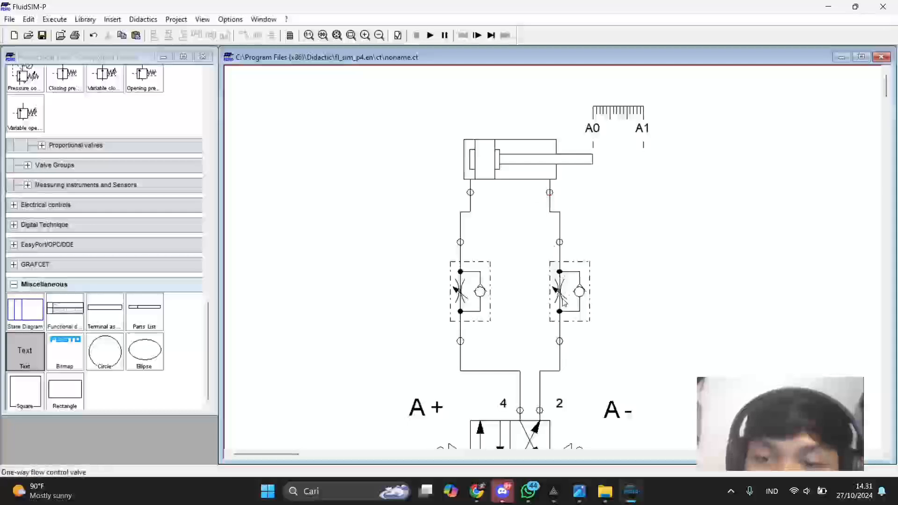
{"action": "mouse_move", "coordinate": [557, 290]}
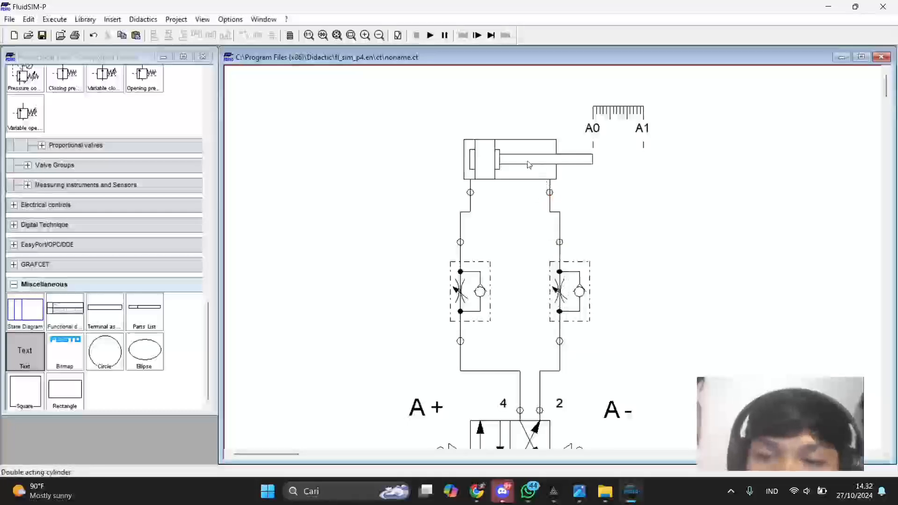
{"action": "mouse_move", "coordinate": [510, 164]}
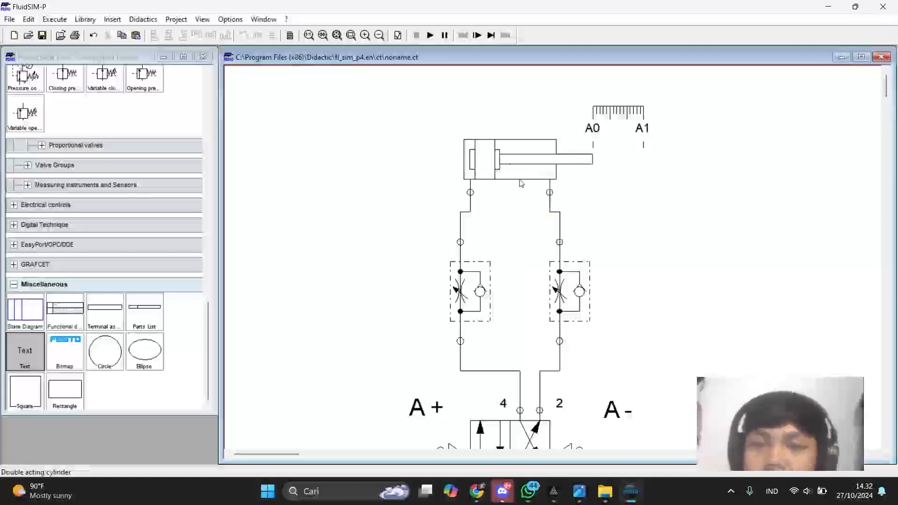
{"action": "mouse_move", "coordinate": [561, 310]}
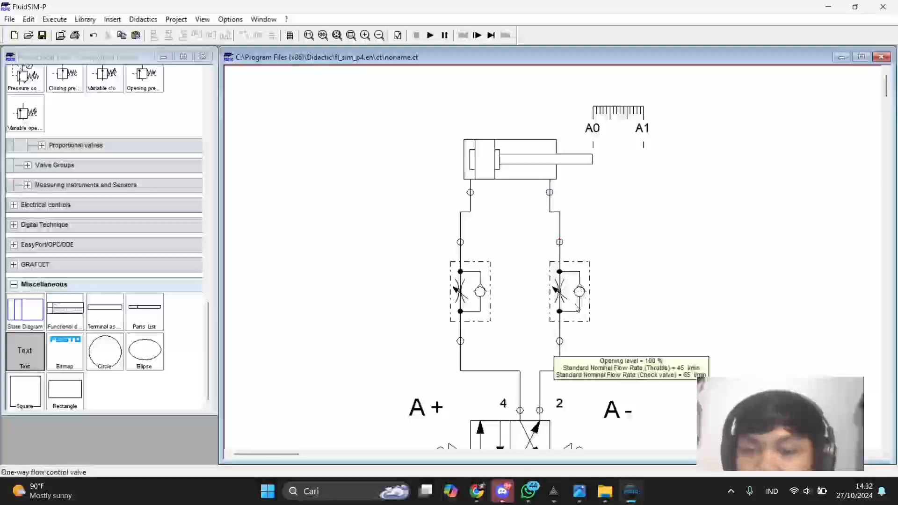
{"action": "scroll", "coordinate": [486, 337], "scroll_direction": "down", "scroll_amount": 1}
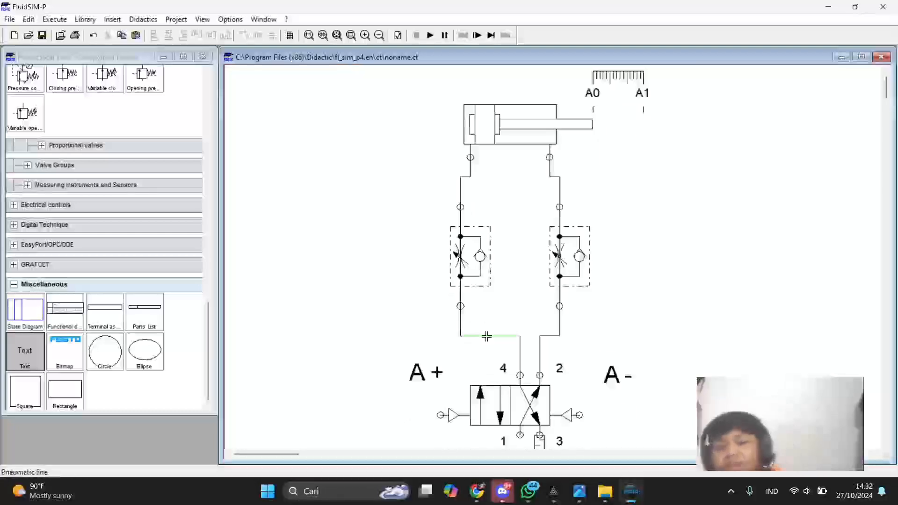
{"action": "scroll", "coordinate": [486, 336], "scroll_direction": "down", "scroll_amount": 2}
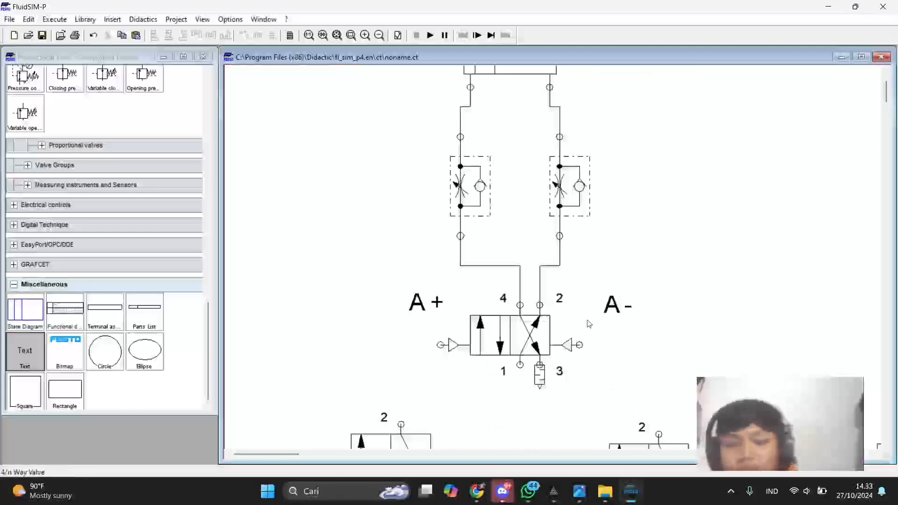
{"action": "left_click", "coordinate": [514, 347]}
{"action": "left_click", "coordinate": [680, 338]}
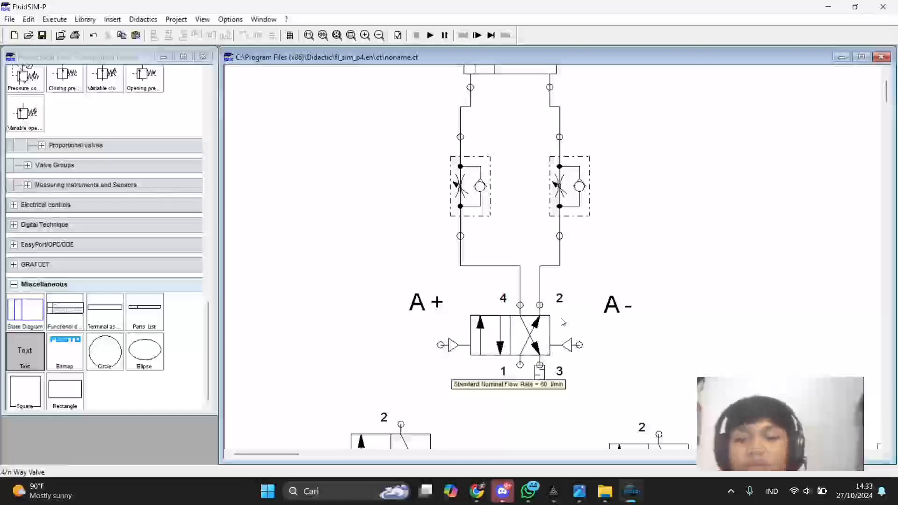
{"action": "scroll", "coordinate": [563, 322], "scroll_direction": "down", "scroll_amount": 1}
{"action": "scroll", "coordinate": [661, 320], "scroll_direction": "down", "scroll_amount": 1}
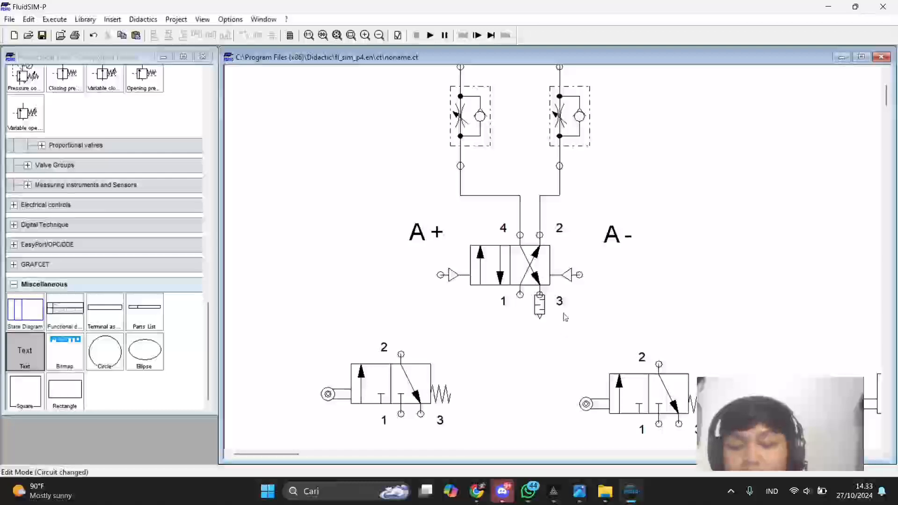
Step: Try a different exhaust terminator on port 3 of the first 4/n way valve and restore the silencer
{"action": "right_click", "coordinate": [539, 296]}
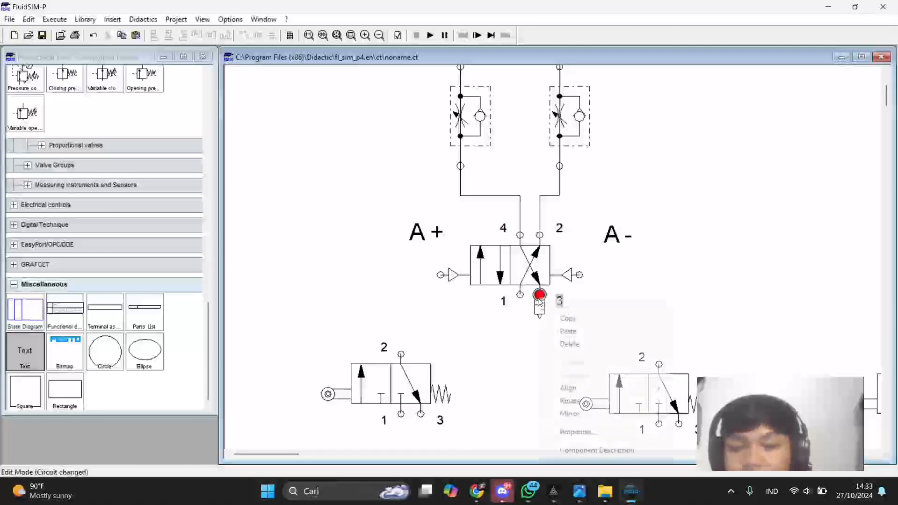
{"action": "left_click", "coordinate": [581, 431]}
{"action": "left_click", "coordinate": [460, 274]}
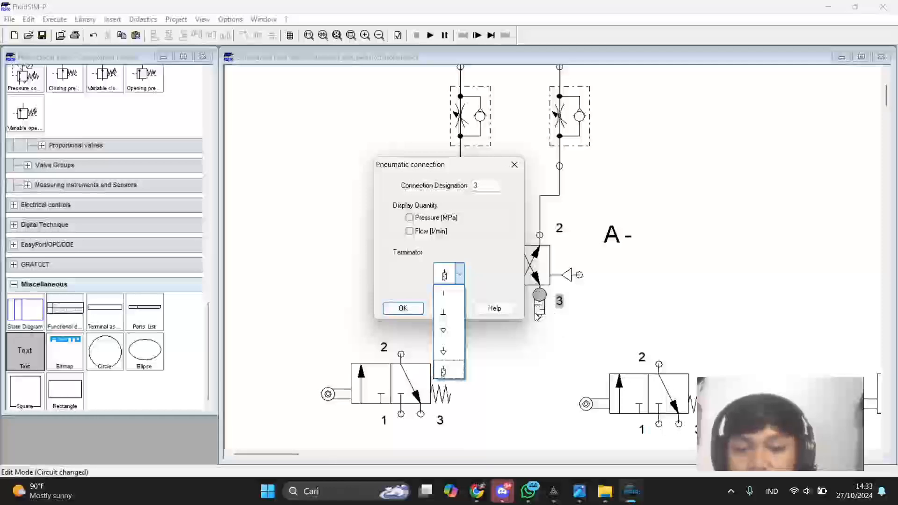
{"action": "left_click", "coordinate": [444, 350]}
{"action": "left_click", "coordinate": [460, 274]}
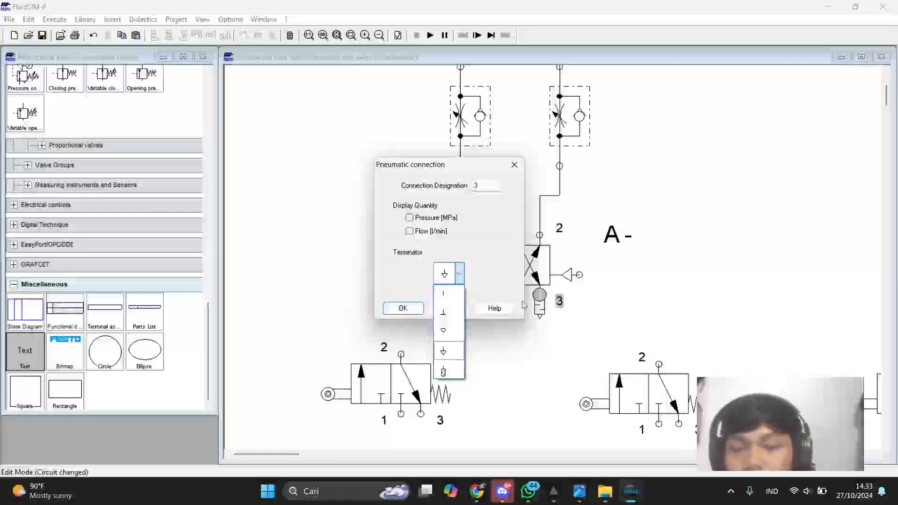
{"action": "left_click", "coordinate": [446, 372]}
{"action": "left_click", "coordinate": [403, 308]}
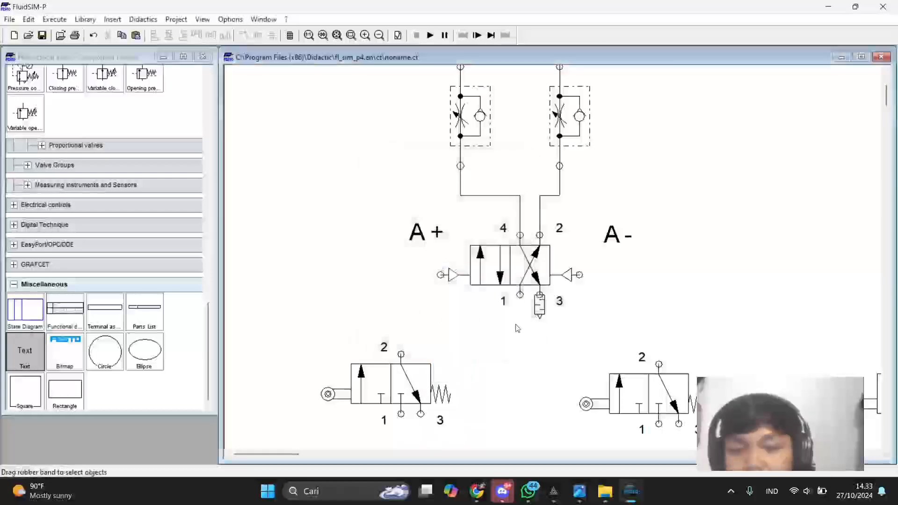
Step: Connect a compressed air supply to port 1 of the first 4/n way valve and delete it again
{"action": "left_click", "coordinate": [518, 299]}
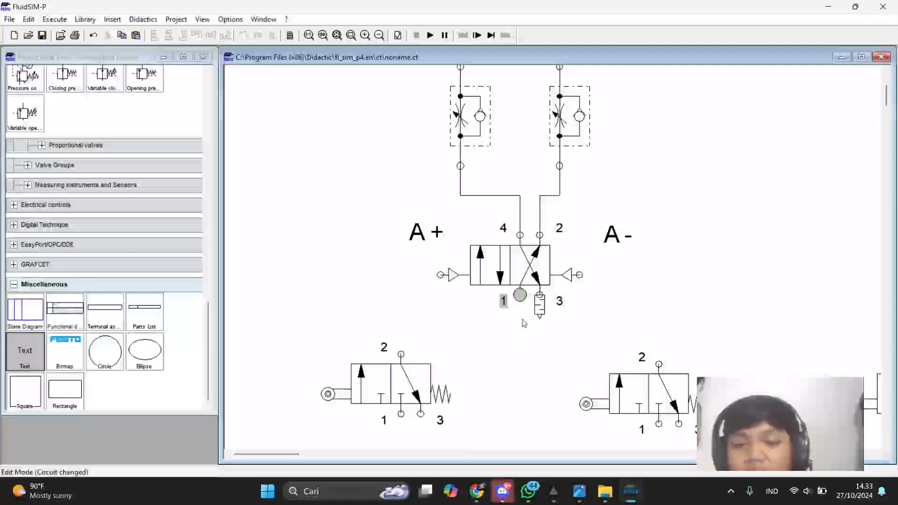
{"action": "left_click", "coordinate": [519, 349]}
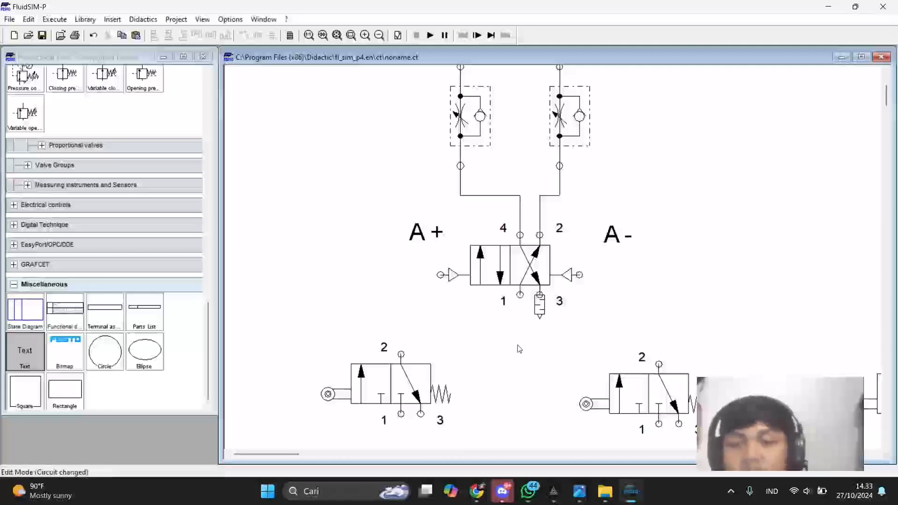
{"action": "scroll", "coordinate": [534, 342], "scroll_direction": "down", "scroll_amount": 1}
{"action": "scroll", "coordinate": [514, 370], "scroll_direction": "up", "scroll_amount": 1}
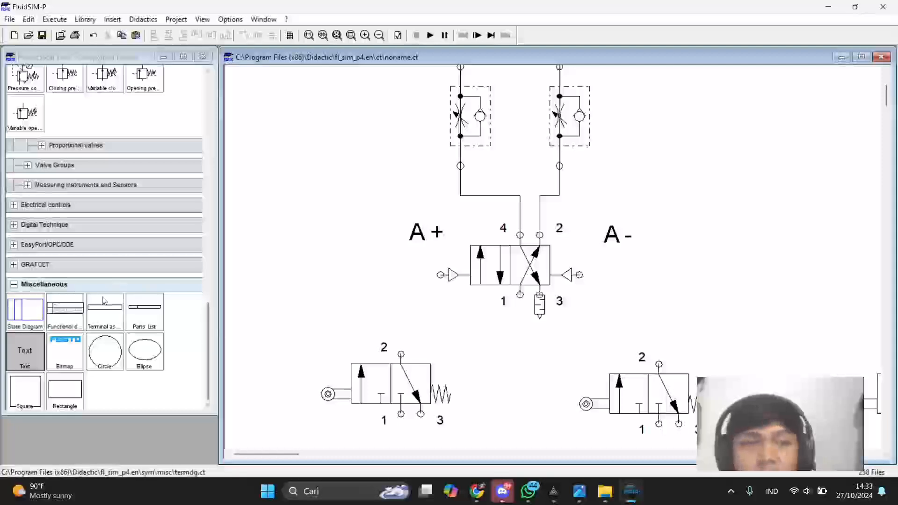
{"action": "scroll", "coordinate": [375, 427], "scroll_direction": "down", "scroll_amount": 3}
{"action": "scroll", "coordinate": [454, 317], "scroll_direction": "up", "scroll_amount": 3}
{"action": "scroll", "coordinate": [200, 213], "scroll_direction": "up", "scroll_amount": 10}
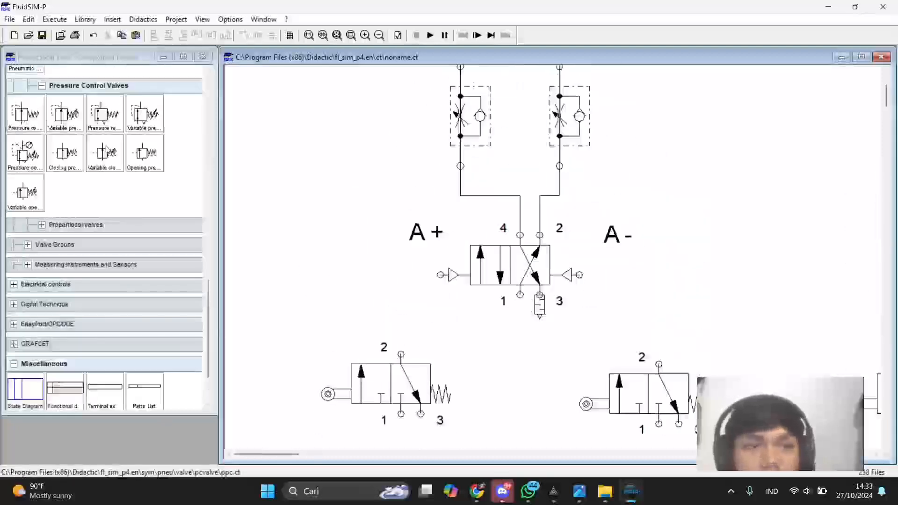
{"action": "scroll", "coordinate": [42, 177], "scroll_direction": "up", "scroll_amount": 3}
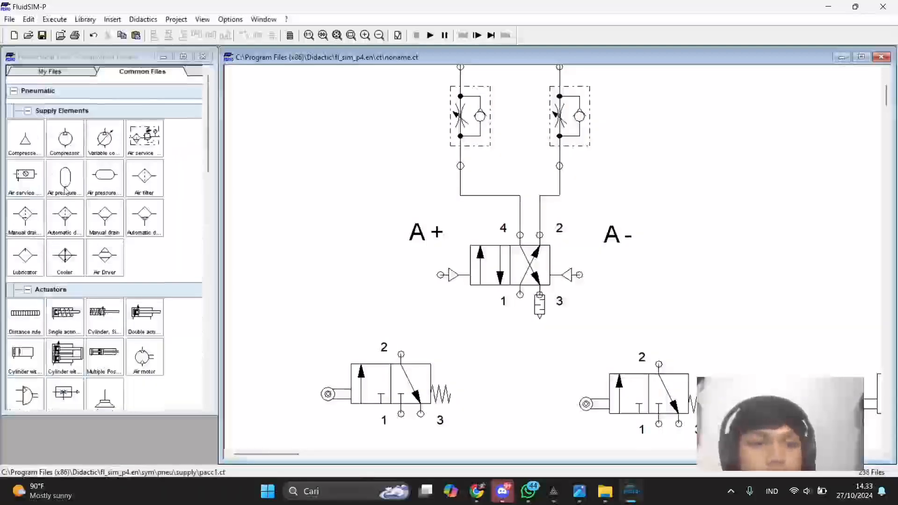
{"action": "left_click_drag", "start_coordinate": [26, 138], "coordinate": [490, 337]}
{"action": "mouse_move", "coordinate": [518, 296]}
{"action": "left_mouse_down"}
{"action": "mouse_move", "coordinate": [490, 324]}
{"action": "mouse_move", "coordinate": [517, 341]}
{"action": "left_mouse_up"}
{"action": "left_click", "coordinate": [507, 383]}
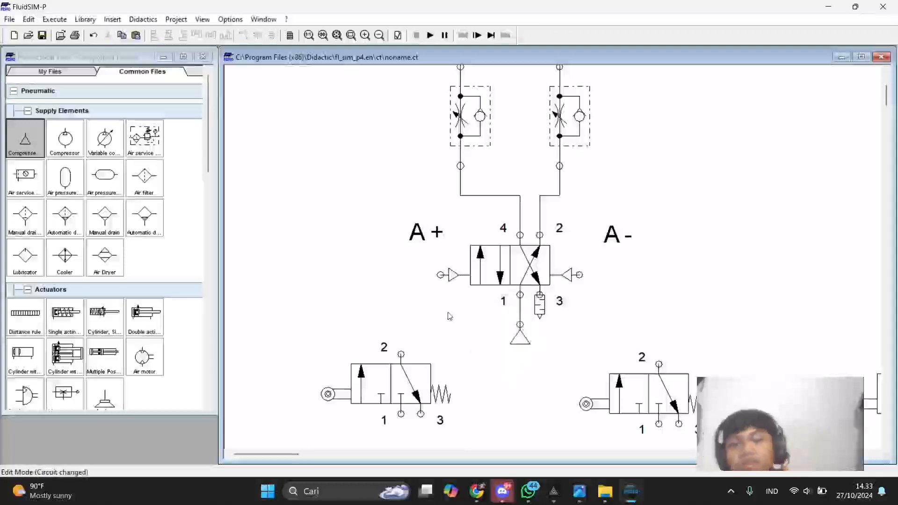
{"action": "right_click", "coordinate": [522, 338]}
{"action": "left_click", "coordinate": [553, 227]}
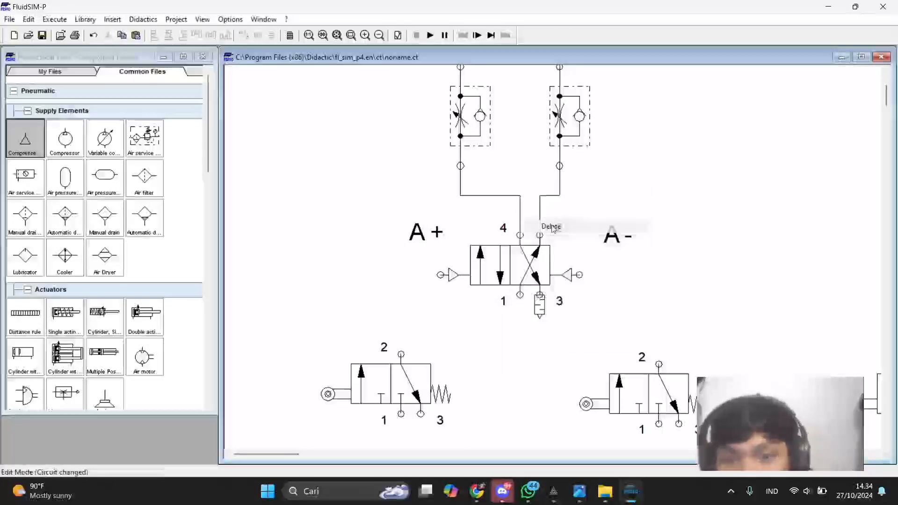
Step: Look over the roller-operated 3/n way valves, the air service unit and the compressor below cylinder A's circuit
{"action": "scroll", "coordinate": [556, 383], "scroll_direction": "down", "scroll_amount": 1}
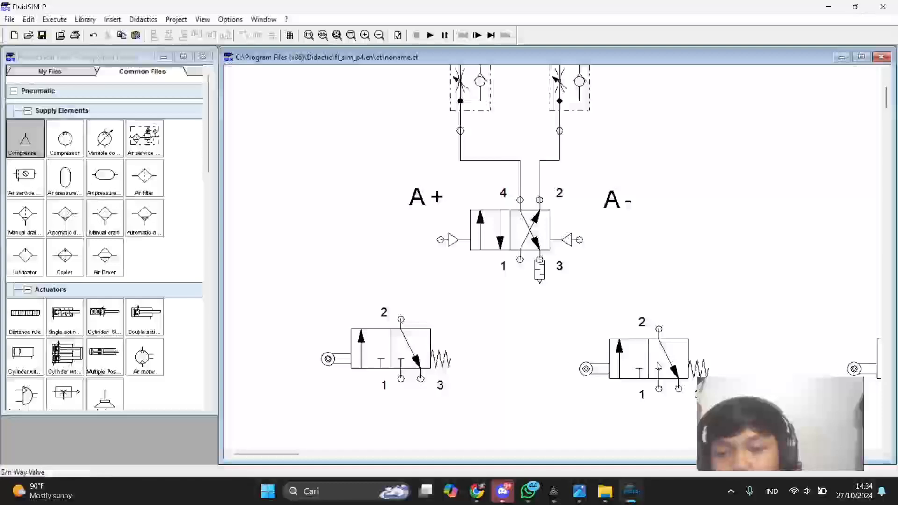
{"action": "left_click", "coordinate": [658, 365]}
{"action": "scroll", "coordinate": [658, 365], "scroll_direction": "down", "scroll_amount": 2}
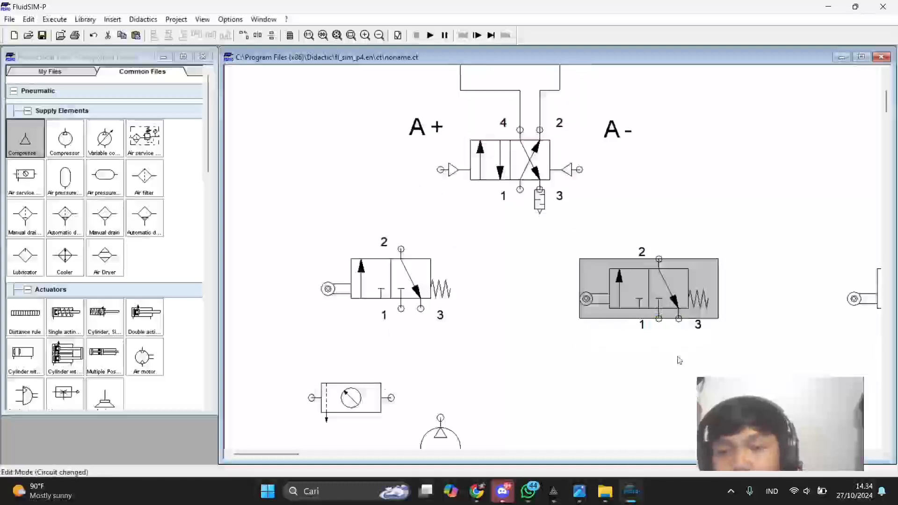
{"action": "left_click", "coordinate": [692, 354]}
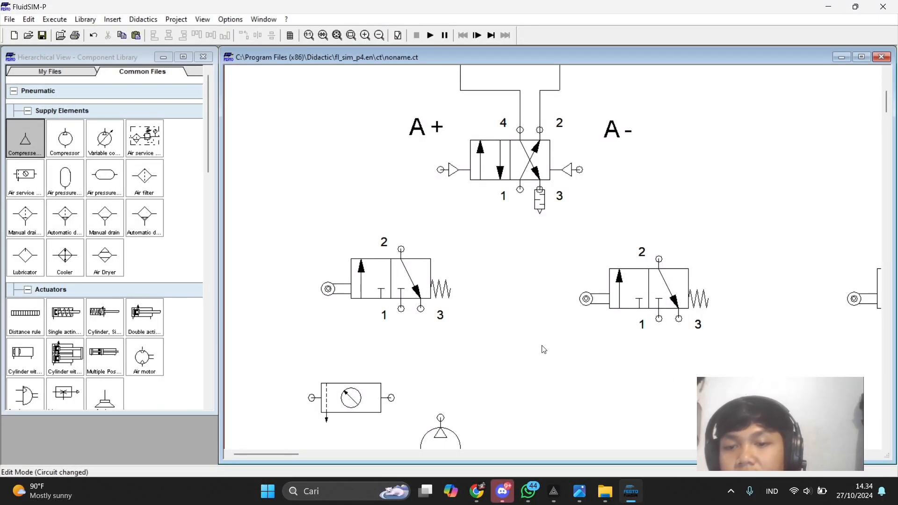
{"action": "scroll", "coordinate": [488, 335], "scroll_direction": "down", "scroll_amount": 3}
{"action": "scroll", "coordinate": [477, 336], "scroll_direction": "up", "scroll_amount": 5}
{"action": "scroll", "coordinate": [510, 421], "scroll_direction": "down", "scroll_amount": 1}
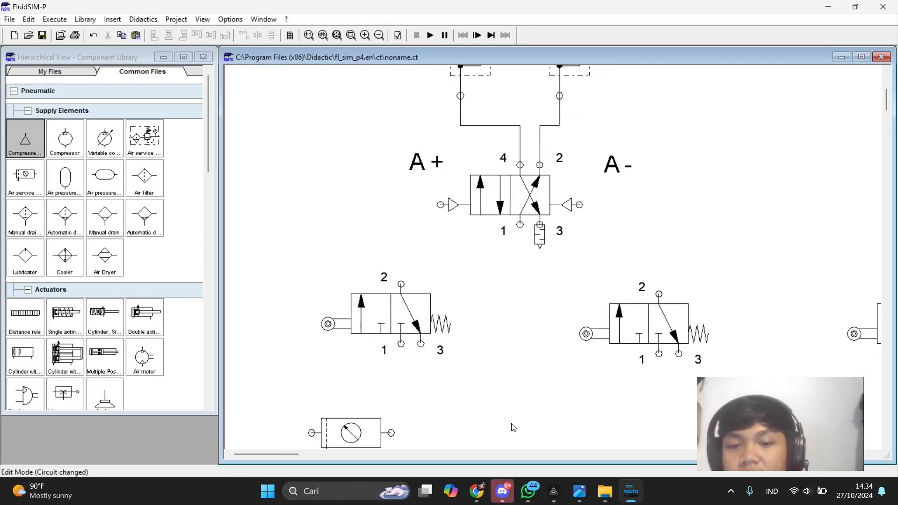
{"action": "left_click", "coordinate": [339, 454]}
{"action": "left_click_drag", "start_coordinate": [339, 455], "coordinate": [287, 456]}
{"action": "scroll", "coordinate": [315, 448], "scroll_direction": "up", "scroll_amount": 2}
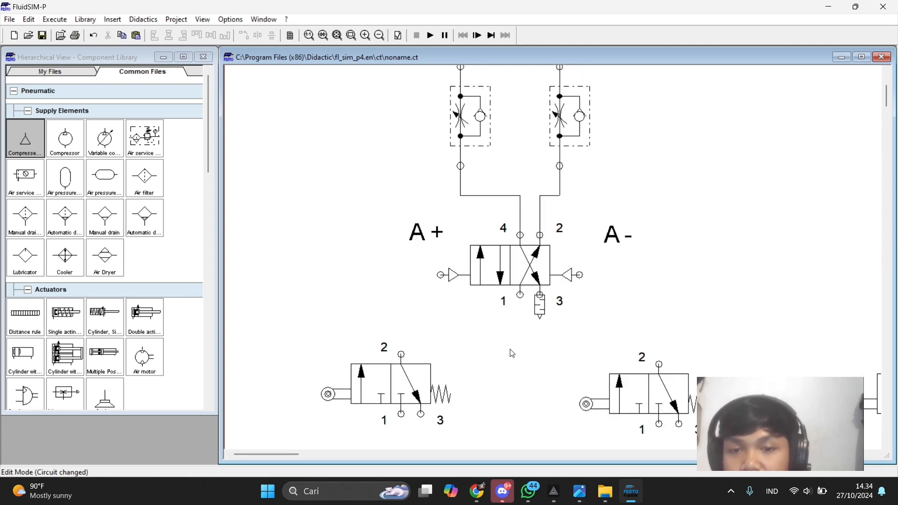
{"action": "scroll", "coordinate": [542, 321], "scroll_direction": "up", "scroll_amount": 3}
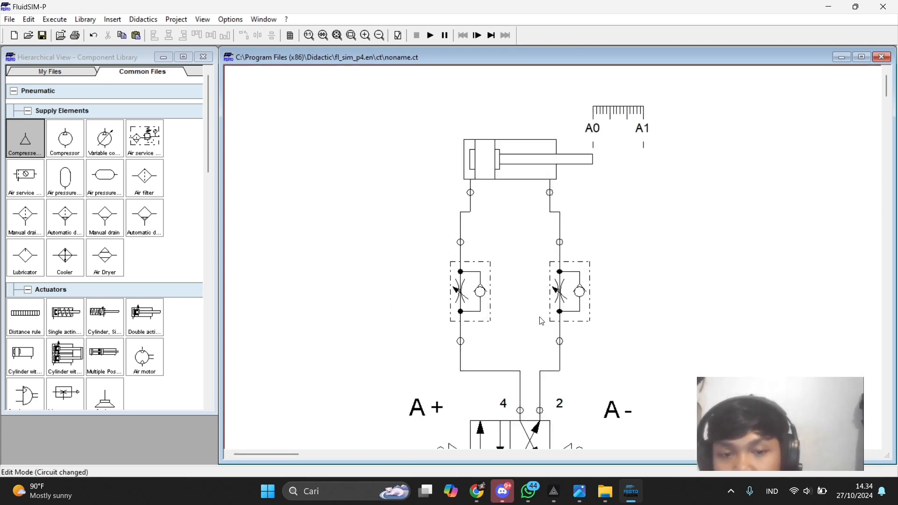
Step: Connect the A+ and A- pilot ports of the first 4/n way valve to port 2 of the first and second roller-operated 3/n way valves, respectively
{"action": "left_click", "coordinate": [380, 36]}
{"action": "left_click", "coordinate": [380, 36]}
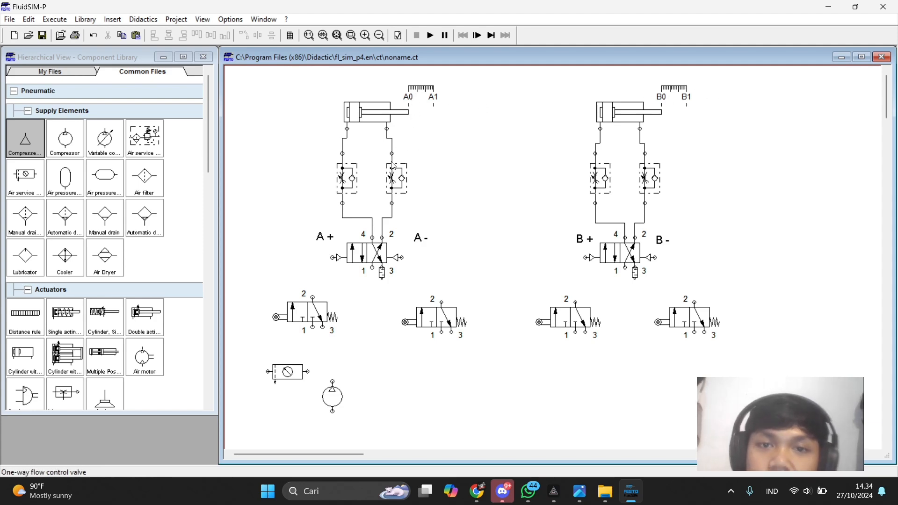
{"action": "key", "text": "alt+Tab"}
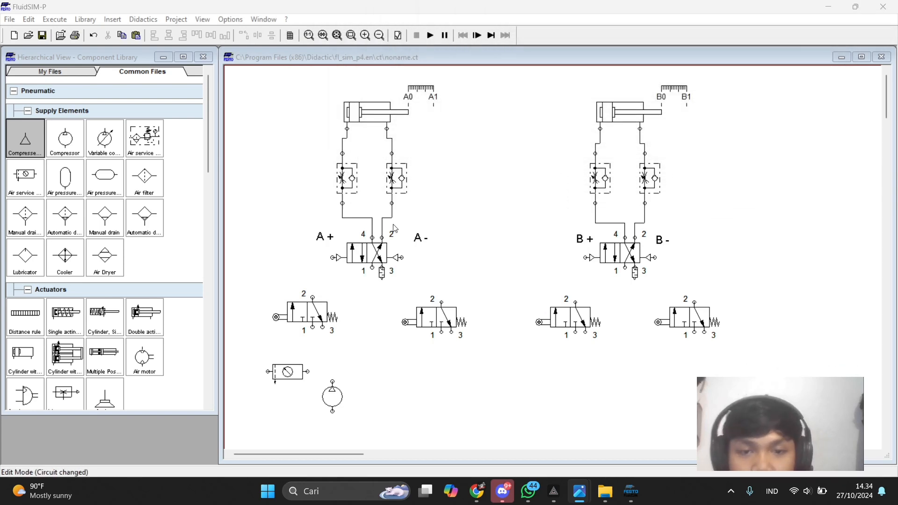
{"action": "left_click", "coordinate": [401, 257]}
{"action": "left_click_drag", "start_coordinate": [449, 277], "coordinate": [442, 302]}
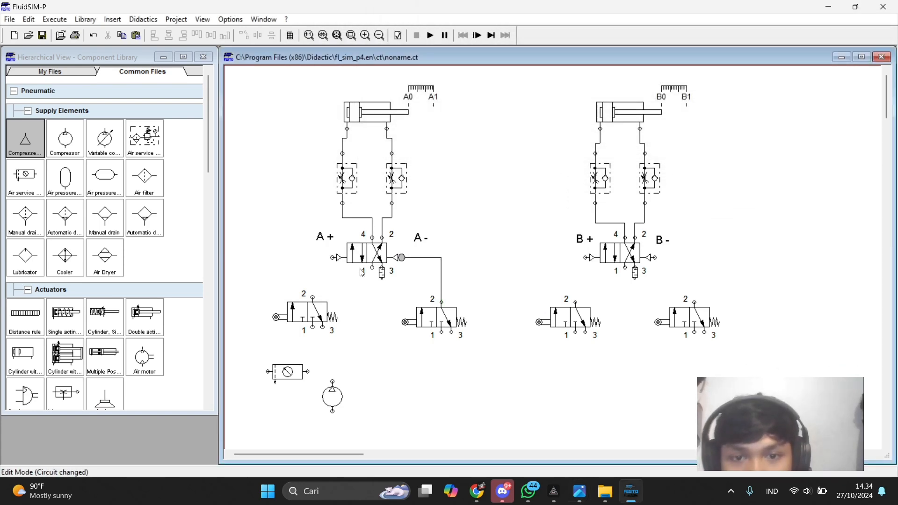
{"action": "left_click_drag", "start_coordinate": [312, 260], "coordinate": [312, 298]}
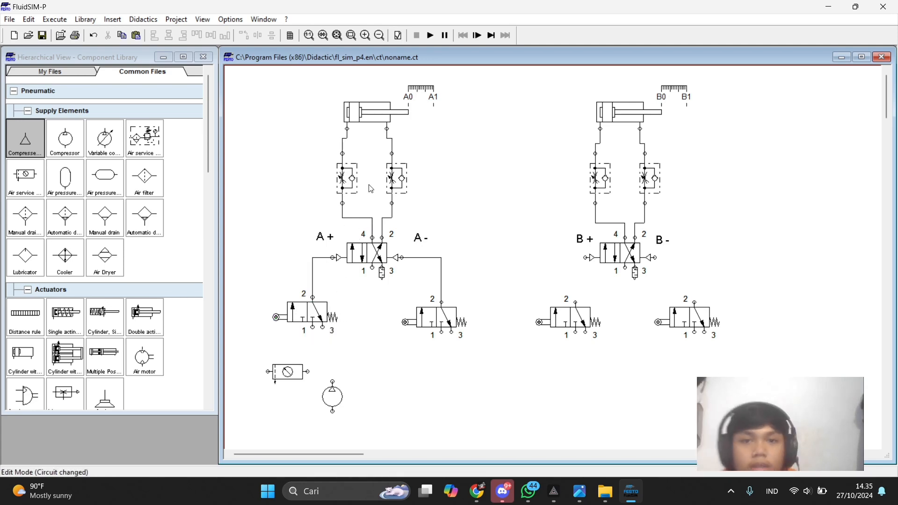
Step: Label the roller actuator of the first 3/n way valve, piloting A+, as B0
{"action": "scroll", "coordinate": [492, 245], "scroll_direction": "down", "scroll_amount": 1}
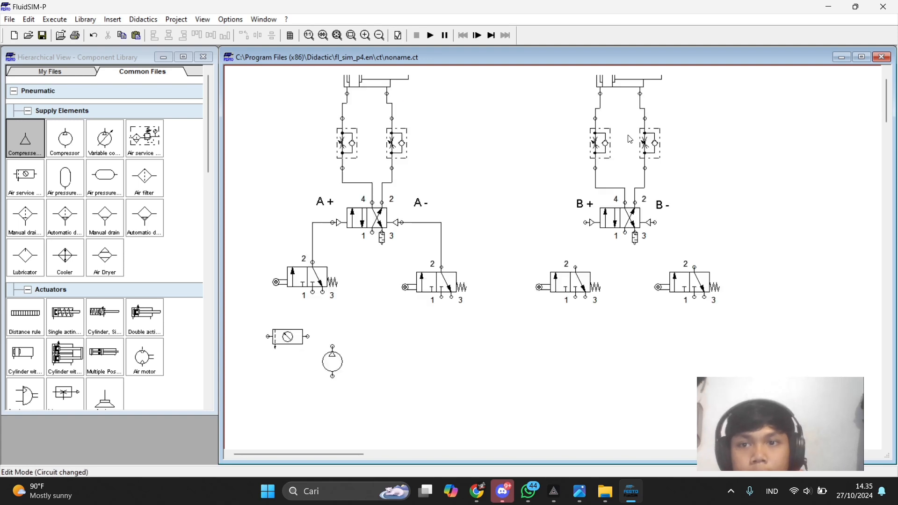
{"action": "scroll", "coordinate": [452, 267], "scroll_direction": "up", "scroll_amount": 1}
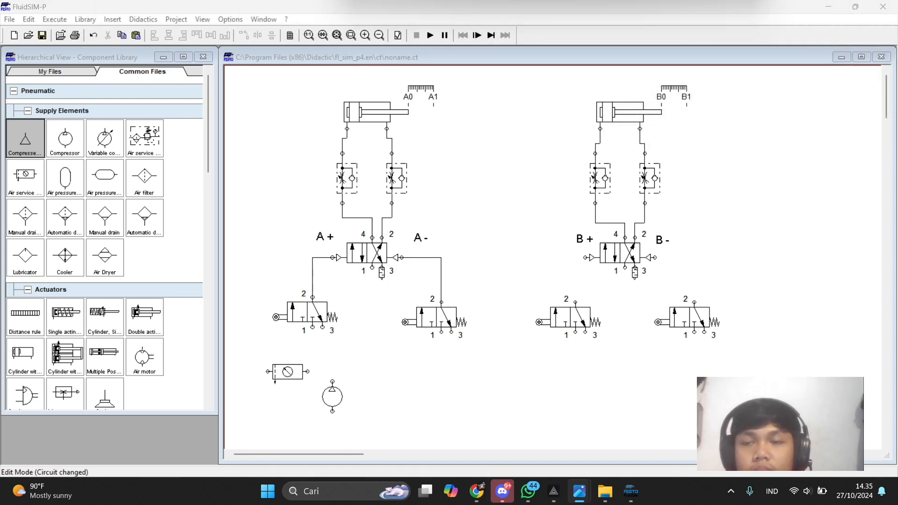
{"action": "left_click", "coordinate": [348, 236]}
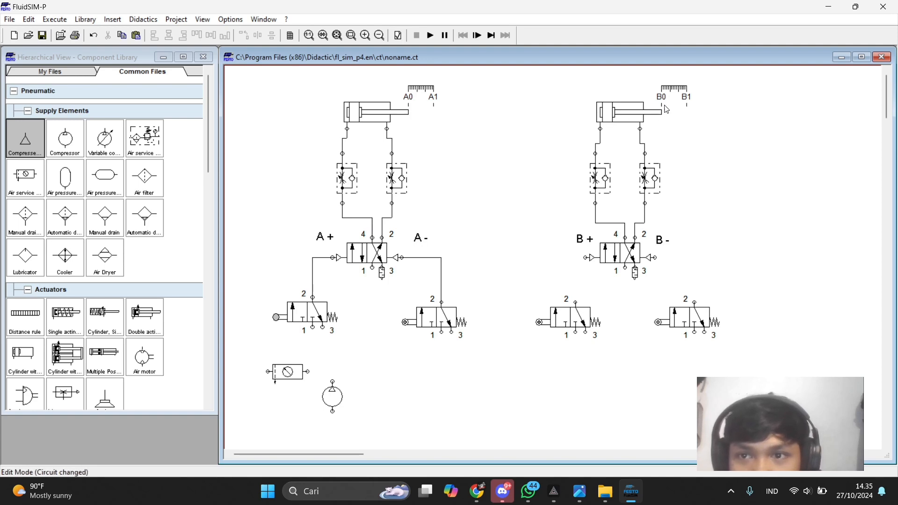
{"action": "left_click", "coordinate": [310, 314]}
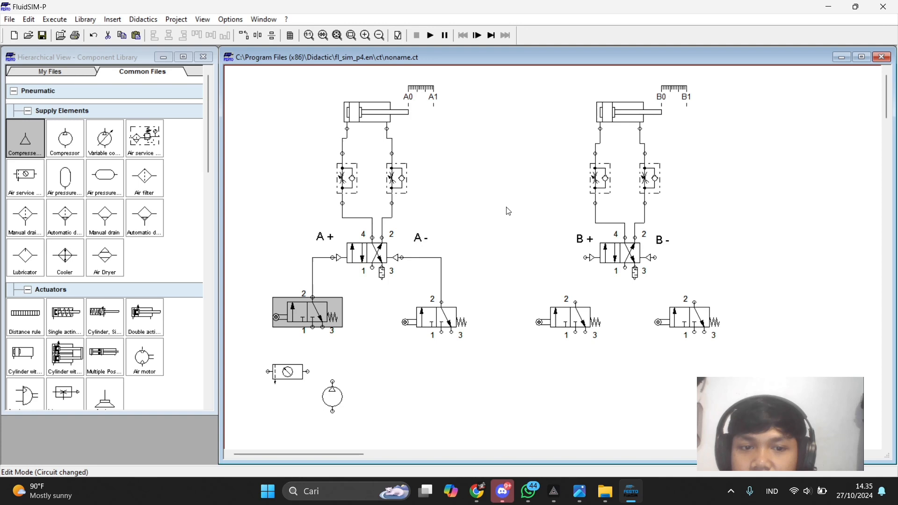
{"action": "left_click", "coordinate": [277, 317]}
{"action": "right_click", "coordinate": [277, 317]}
{"action": "left_click", "coordinate": [314, 292]}
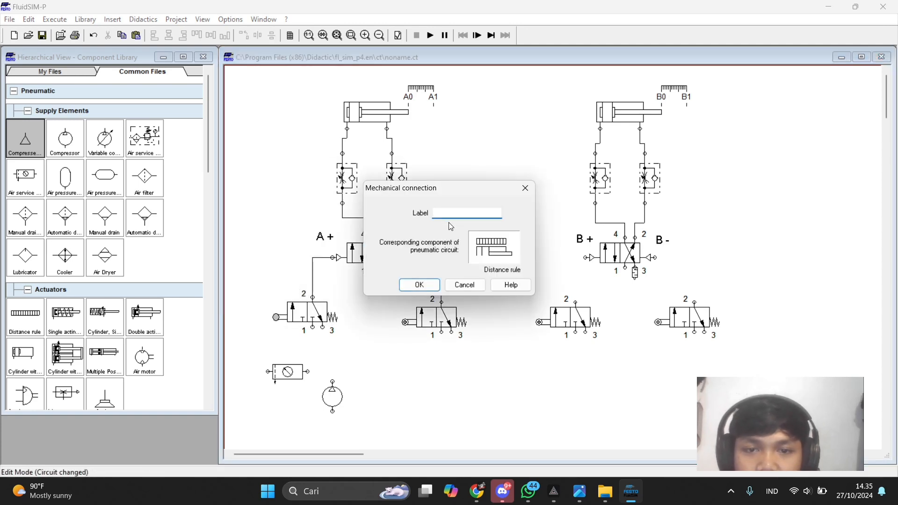
{"action": "left_click", "coordinate": [419, 285]}
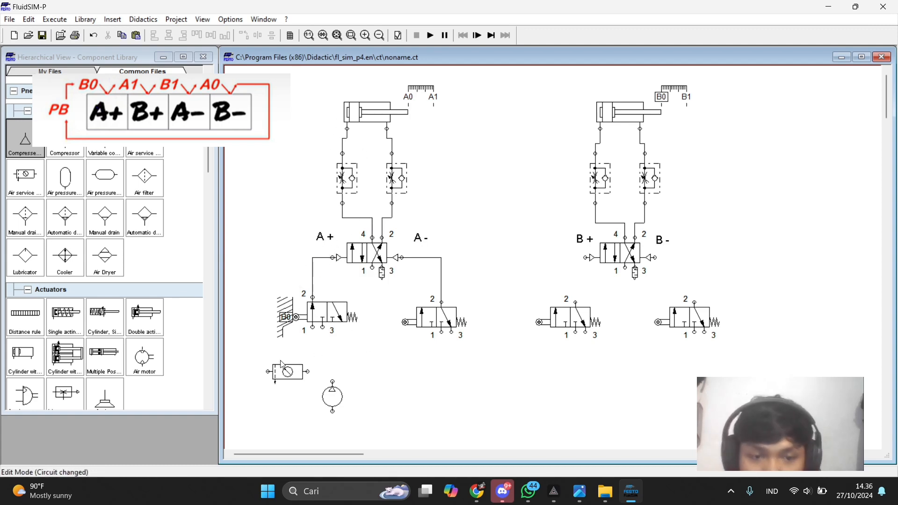
{"action": "right_click", "coordinate": [286, 315]}
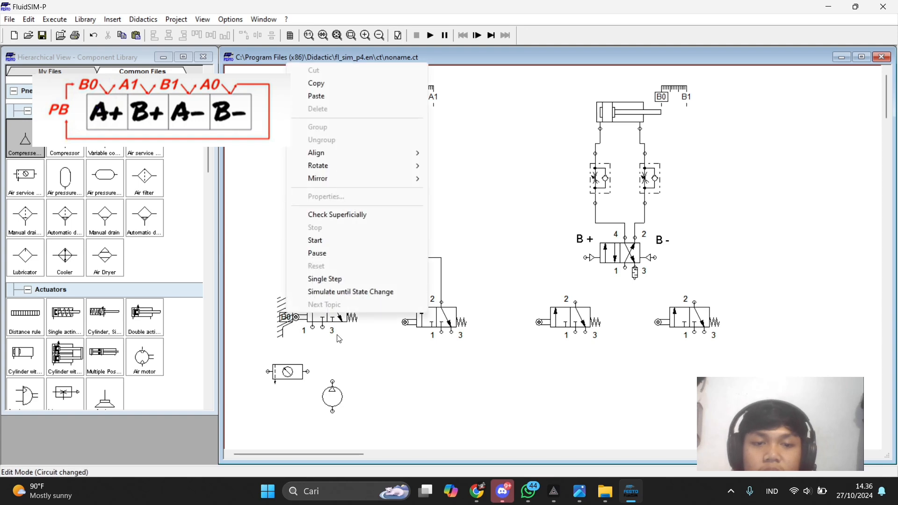
{"action": "left_click", "coordinate": [386, 341]}
{"action": "right_click", "coordinate": [405, 322]}
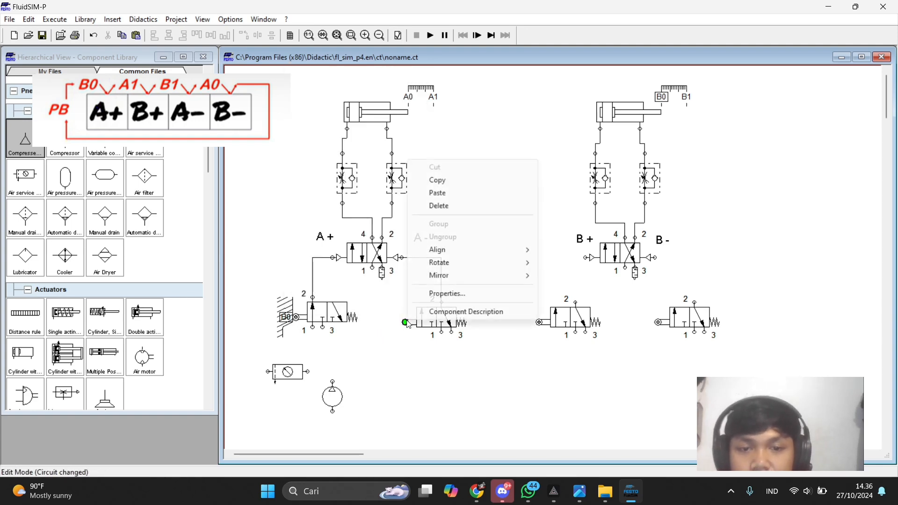
{"action": "left_click", "coordinate": [538, 315]}
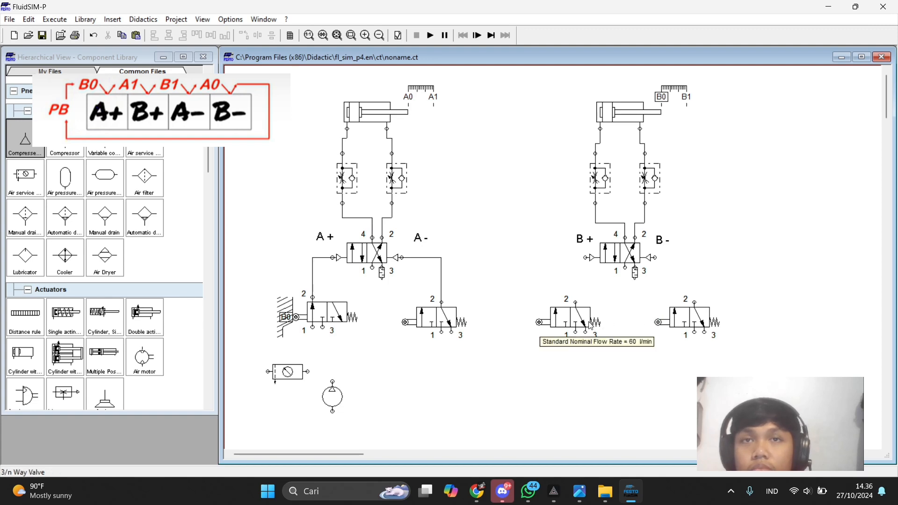
Step: Label the third 3/n way valve's roller actuator A1 and connect the valve's port 2 to the B+ pilot port
{"action": "right_click", "coordinate": [541, 322]}
{"action": "left_click", "coordinate": [592, 296]}
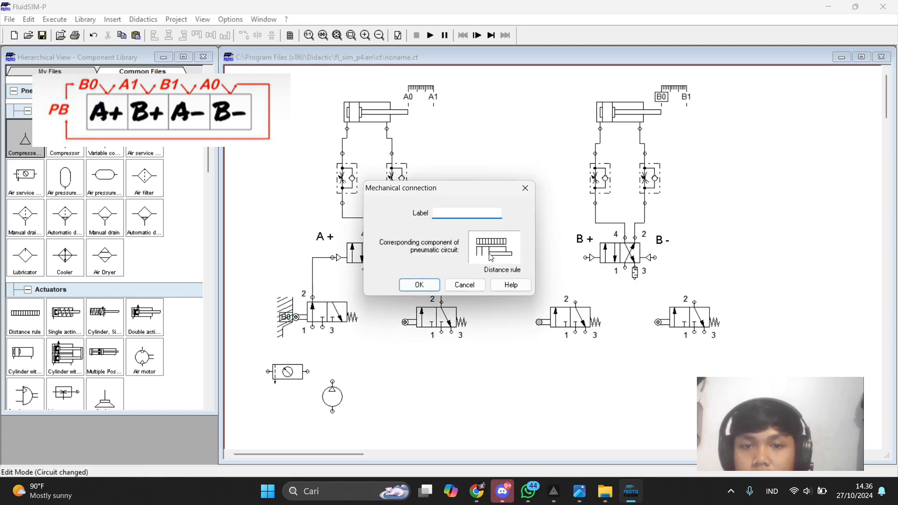
{"action": "left_click", "coordinate": [422, 287]}
{"action": "right_click", "coordinate": [541, 322]}
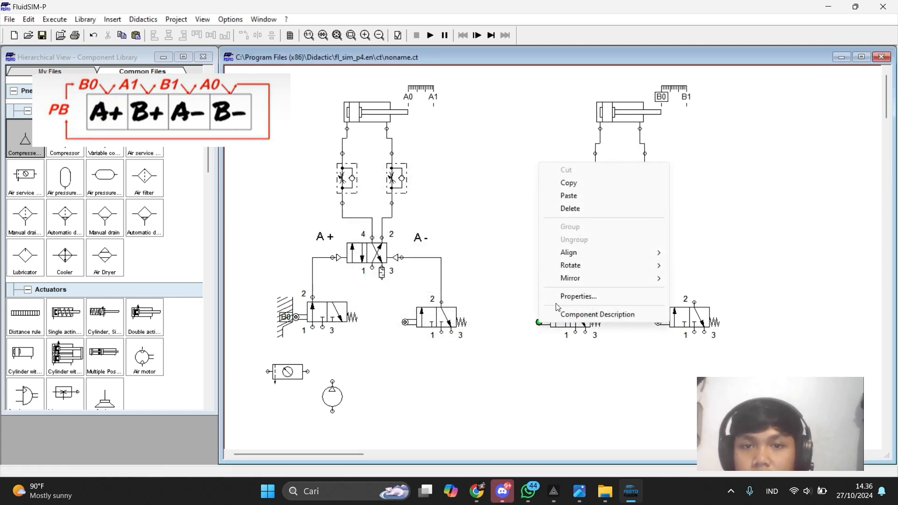
{"action": "left_click", "coordinate": [580, 298]}
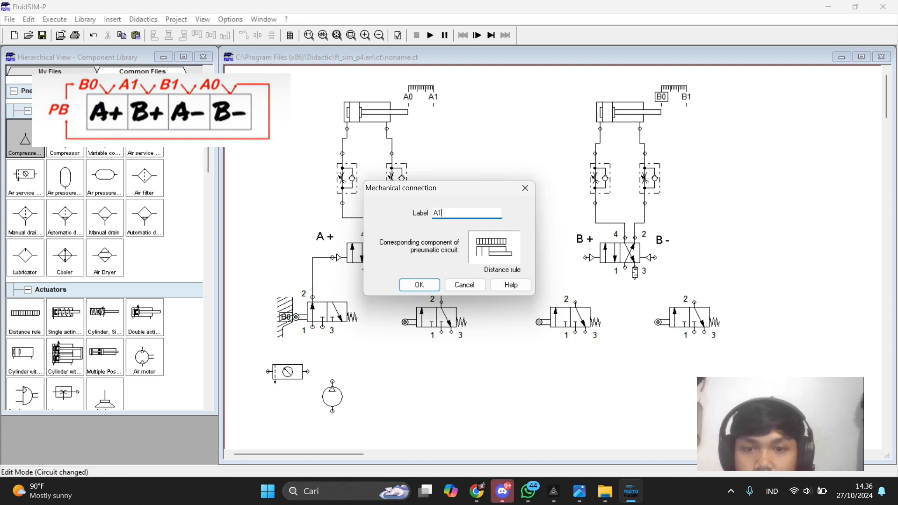
{"action": "left_click", "coordinate": [420, 285]}
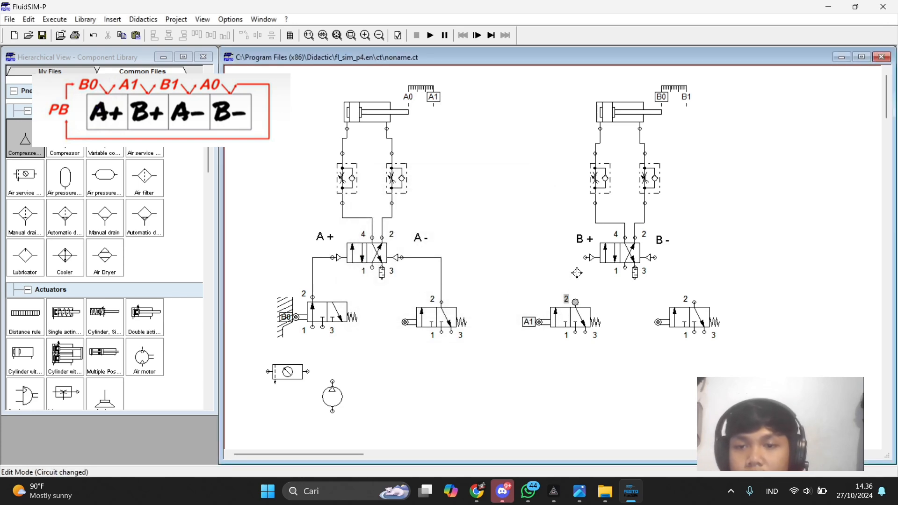
{"action": "left_click_drag", "start_coordinate": [585, 258], "coordinate": [575, 302]}
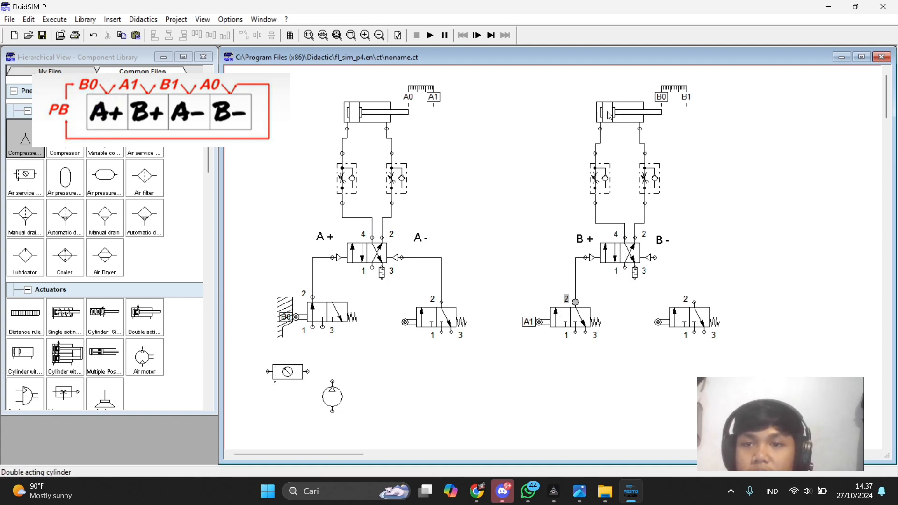
Step: Label the roller actuator of the second 3/n way valve, piloting A-, as B1
{"action": "mouse_move", "coordinate": [622, 113]}
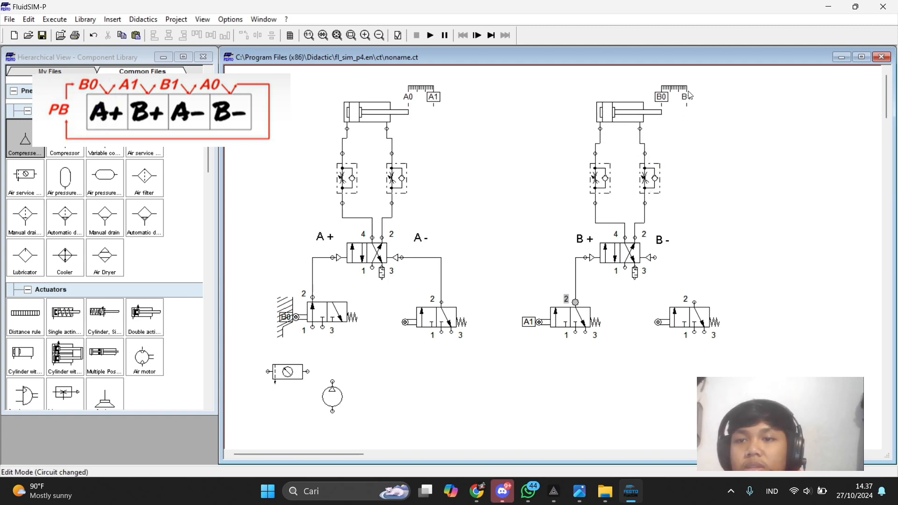
{"action": "right_click", "coordinate": [405, 323]}
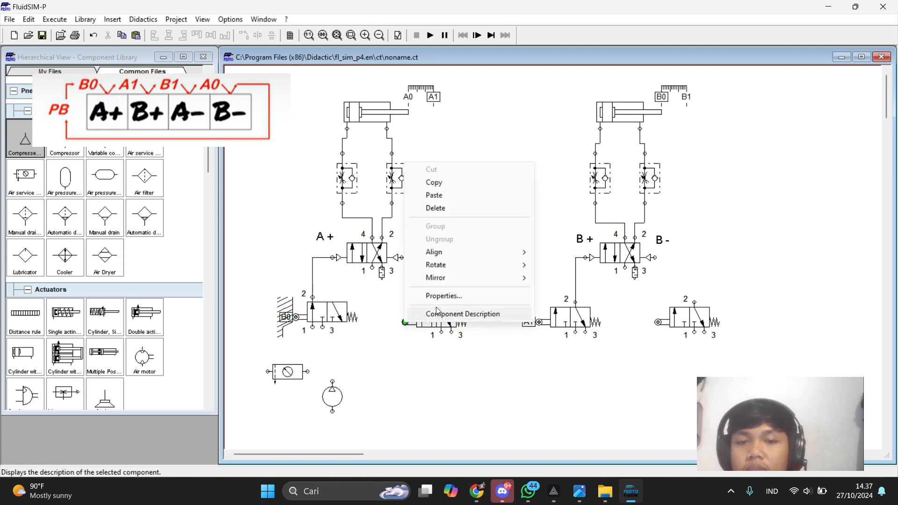
{"action": "left_click", "coordinate": [433, 295]}
{"action": "type", "text": "B1"}
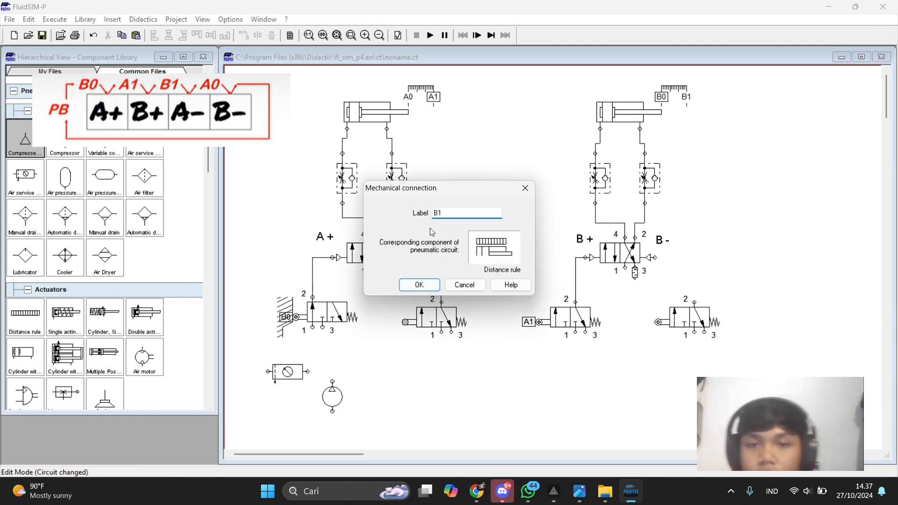
{"action": "left_click", "coordinate": [419, 284]}
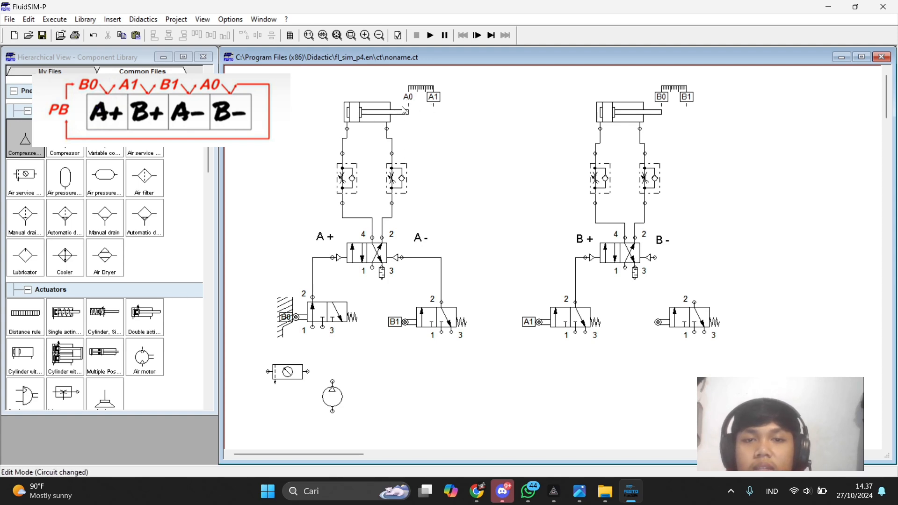
Step: Label the fourth 3/n way valve's roller actuator A0 and connect the valve's port 2 to the B- pilot port
{"action": "right_click", "coordinate": [660, 323]}
{"action": "left_click", "coordinate": [693, 297]}
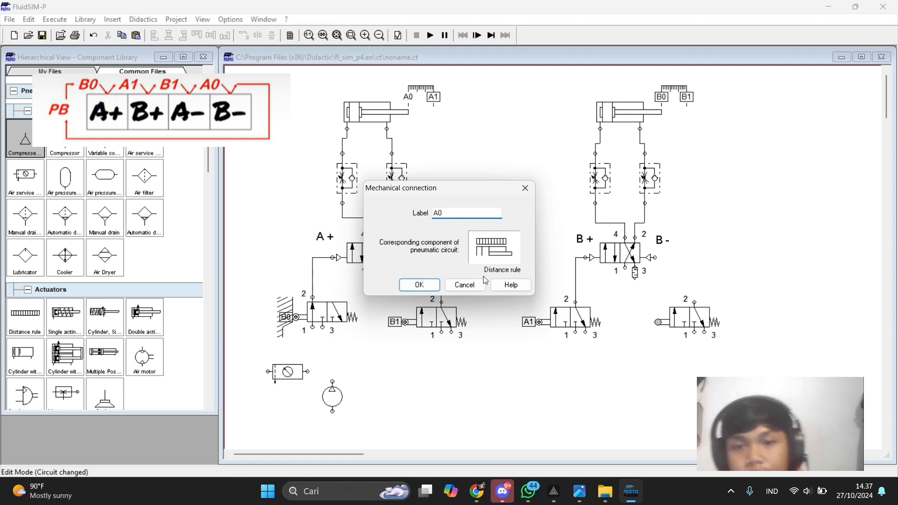
{"action": "type", "text": "A0"}
{"action": "key", "text": "Return"}
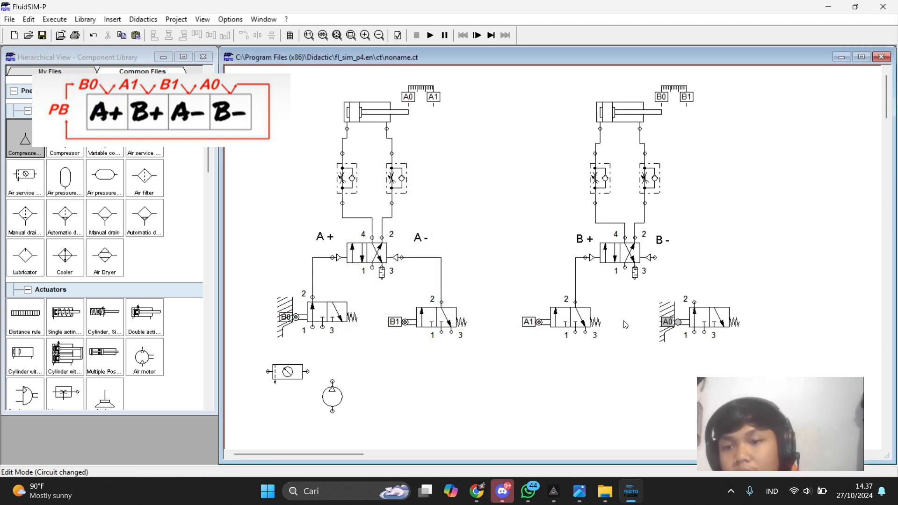
{"action": "left_click", "coordinate": [697, 303]}
{"action": "left_click_drag", "start_coordinate": [656, 257], "coordinate": [655, 258]}
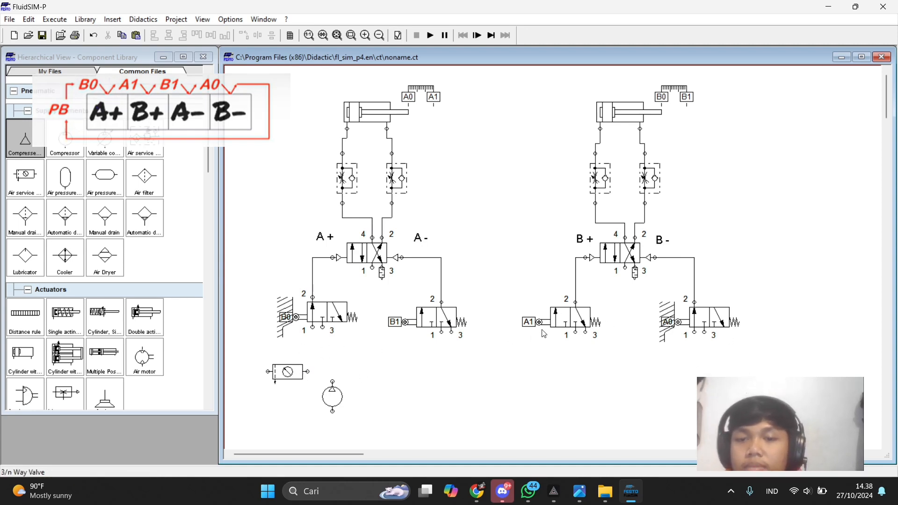
Step: Duplicate the B1 roller-operated 3/n way valve and place the copy beside the air service unit, above the compressor
{"action": "left_click", "coordinate": [580, 492]}
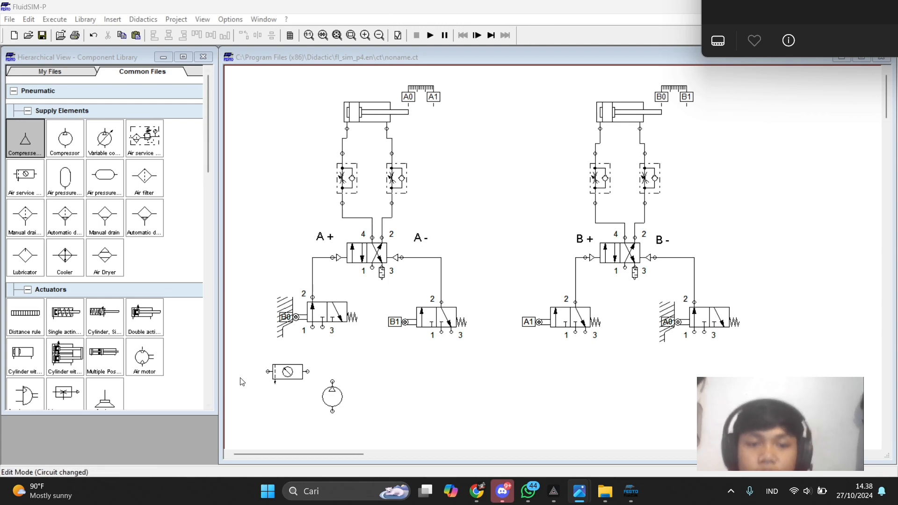
{"action": "scroll", "coordinate": [92, 144], "scroll_direction": "down", "scroll_amount": 1}
{"action": "right_click", "coordinate": [424, 325]}
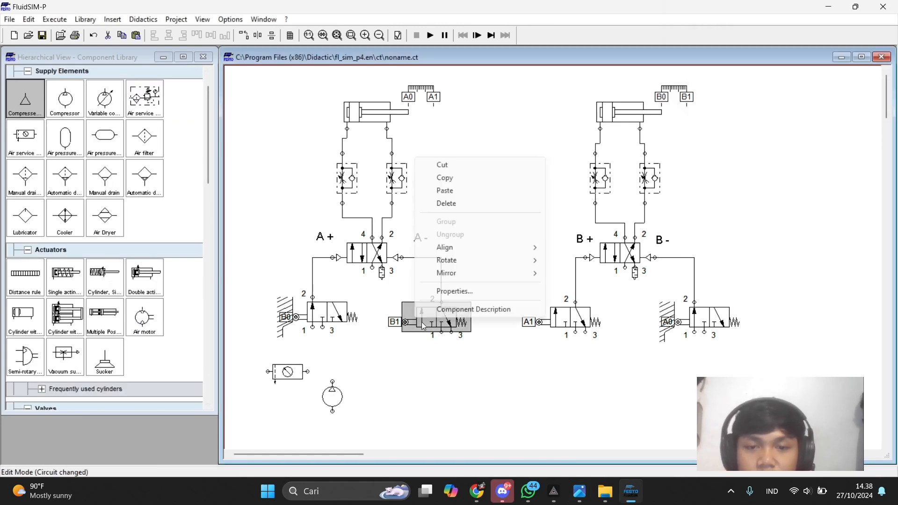
{"action": "left_click", "coordinate": [455, 179]}
{"action": "right_click", "coordinate": [377, 367]}
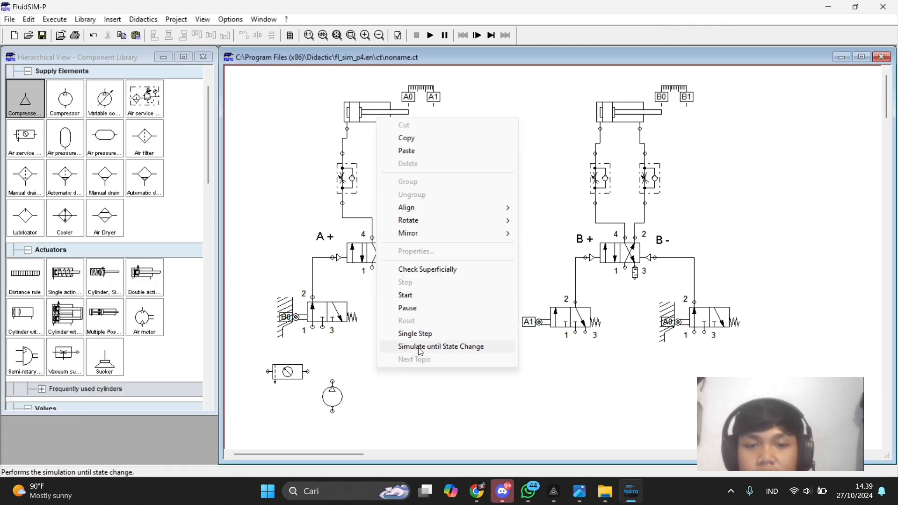
{"action": "left_click", "coordinate": [406, 150]}
{"action": "left_click_drag", "start_coordinate": [545, 289], "coordinate": [357, 368]}
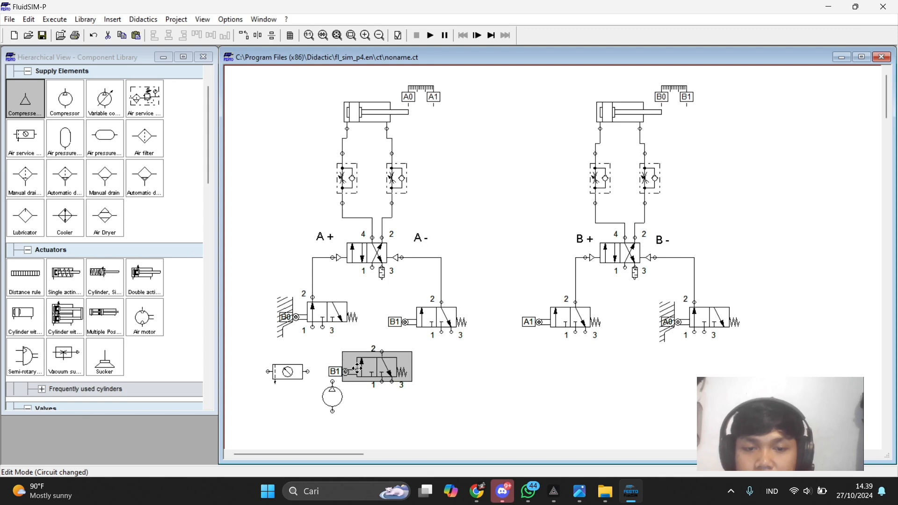
Step: Change the duplicated 3/n way valve's left actuation from the mechanical roller to the first, general manual actuator
{"action": "right_click", "coordinate": [370, 370]}
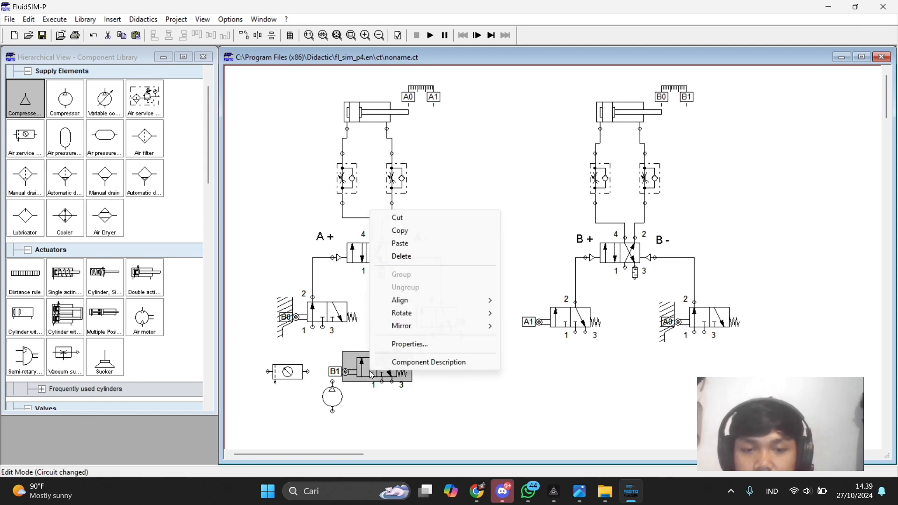
{"action": "left_click", "coordinate": [413, 343]}
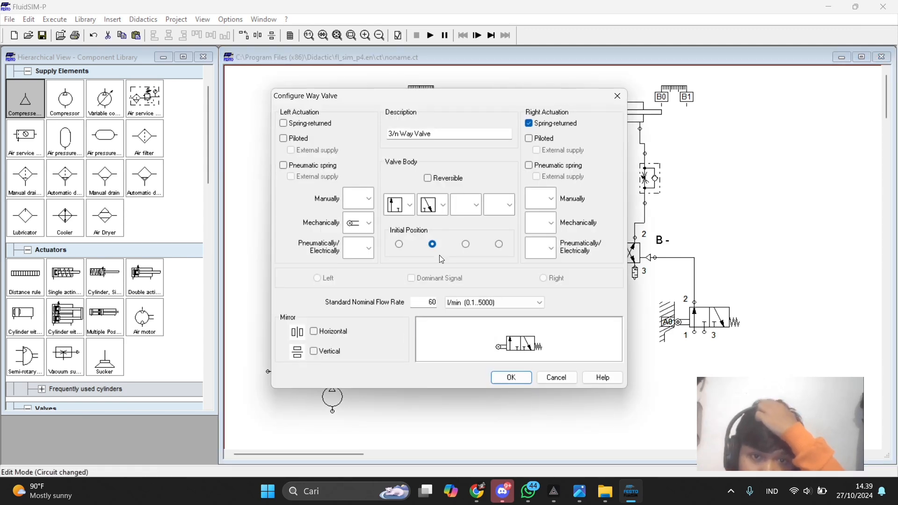
{"action": "left_click", "coordinate": [368, 223]}
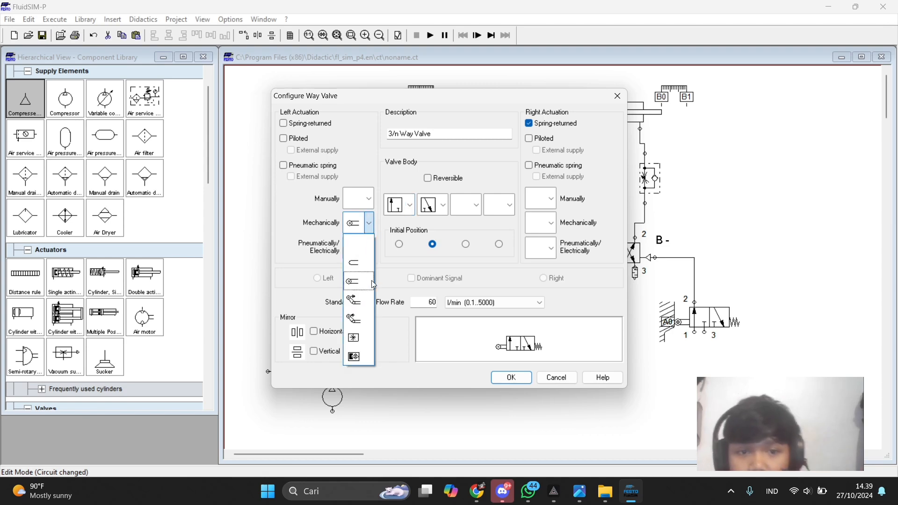
{"action": "left_click", "coordinate": [369, 222]}
{"action": "left_click", "coordinate": [369, 222]}
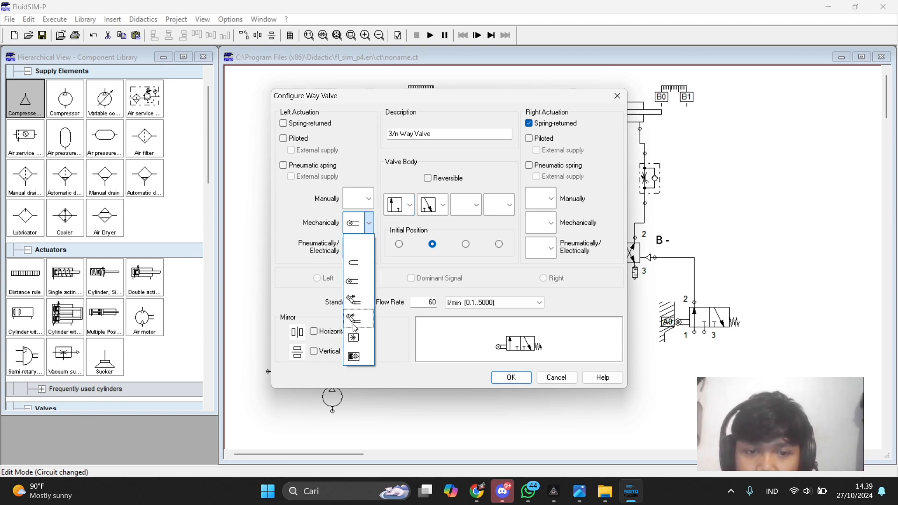
{"action": "left_click", "coordinate": [368, 199]}
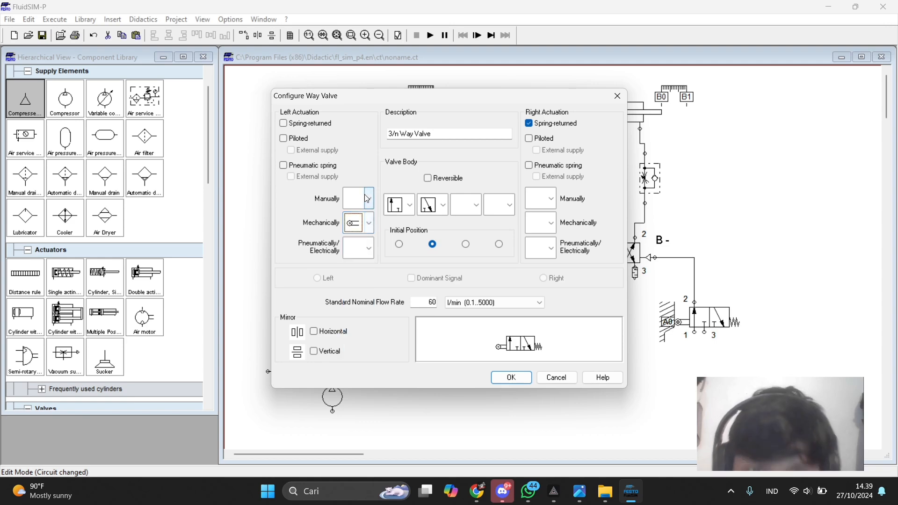
{"action": "left_click", "coordinate": [369, 199]}
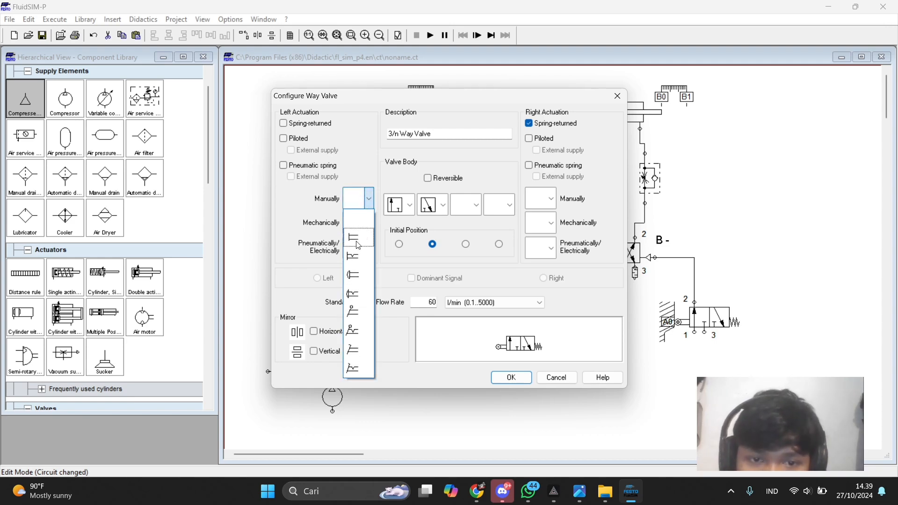
{"action": "left_click", "coordinate": [359, 241]}
{"action": "left_click", "coordinate": [369, 223]}
{"action": "left_click", "coordinate": [367, 248]}
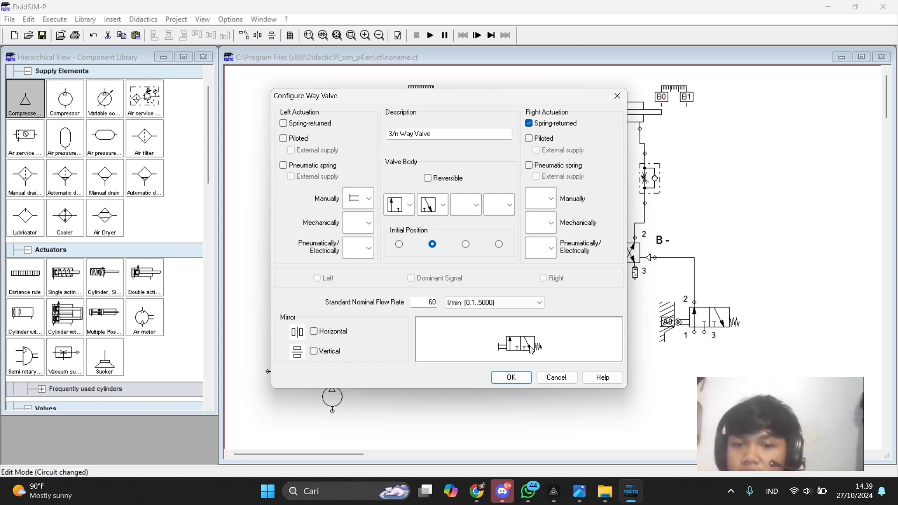
Step: Replace the duplicated valve's right spring return with the same general manual actuator and apply the configuration
{"action": "left_click", "coordinate": [529, 124]}
{"action": "left_click", "coordinate": [551, 199]}
{"action": "left_click", "coordinate": [533, 341]}
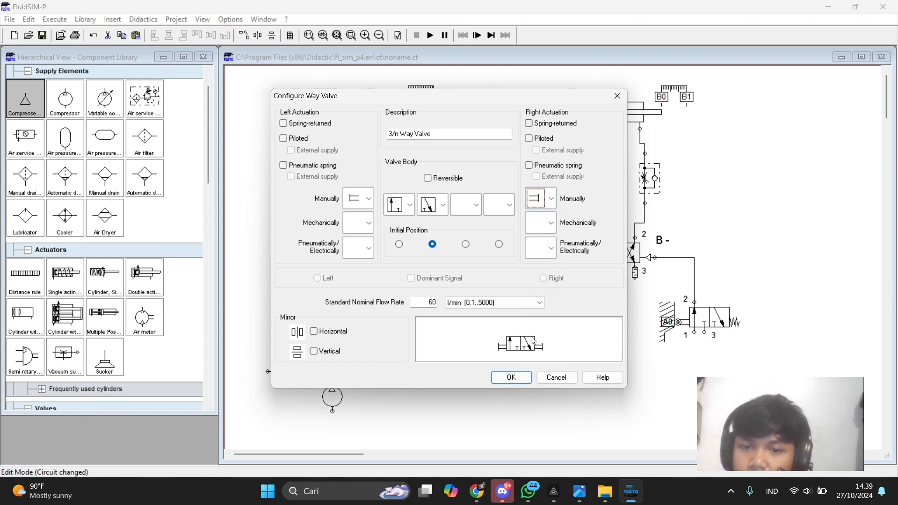
{"action": "left_click", "coordinate": [511, 377]}
Step: Rearrange the manual 3/n way valve, air service unit and compressor lower down, leaving free space beneath the roller-operated valves
{"action": "mouse_move", "coordinate": [363, 363]}
{"action": "left_mouse_down"}
{"action": "mouse_move", "coordinate": [352, 349]}
{"action": "mouse_move", "coordinate": [366, 348]}
{"action": "left_mouse_up"}
{"action": "left_click_drag", "start_coordinate": [290, 371], "coordinate": [289, 387]}
{"action": "left_click_drag", "start_coordinate": [334, 394], "coordinate": [276, 424]}
{"action": "left_click_drag", "start_coordinate": [287, 388], "coordinate": [292, 363]}
{"action": "left_click_drag", "start_coordinate": [366, 357], "coordinate": [396, 373]}
{"action": "left_click_drag", "start_coordinate": [293, 363], "coordinate": [293, 372]}
{"action": "left_click_drag", "start_coordinate": [408, 373], "coordinate": [403, 383]}
{"action": "left_click_drag", "start_coordinate": [293, 372], "coordinate": [293, 382]}
{"action": "left_click_drag", "start_coordinate": [397, 383], "coordinate": [398, 398]}
Step: Draw a shared supply line joining port 1 of the four roller valves and port 1 of both 4/n way valves
{"action": "left_click_drag", "start_coordinate": [312, 327], "coordinate": [695, 335]}
{"action": "left_click_drag", "start_coordinate": [486, 340], "coordinate": [487, 362]}
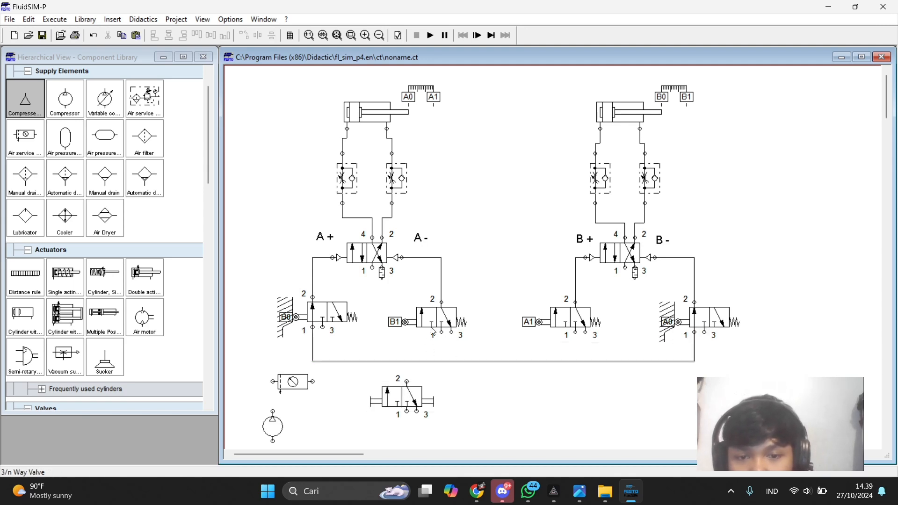
{"action": "left_click_drag", "start_coordinate": [441, 333], "coordinate": [442, 361]}
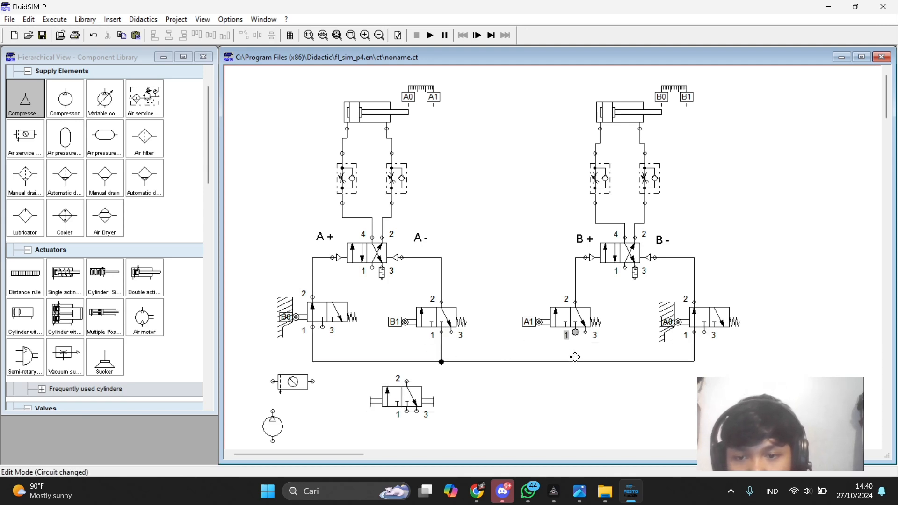
{"action": "left_click_drag", "start_coordinate": [575, 333], "coordinate": [575, 362]}
{"action": "left_click_drag", "start_coordinate": [626, 269], "coordinate": [626, 362]}
{"action": "left_click_drag", "start_coordinate": [372, 269], "coordinate": [373, 361]}
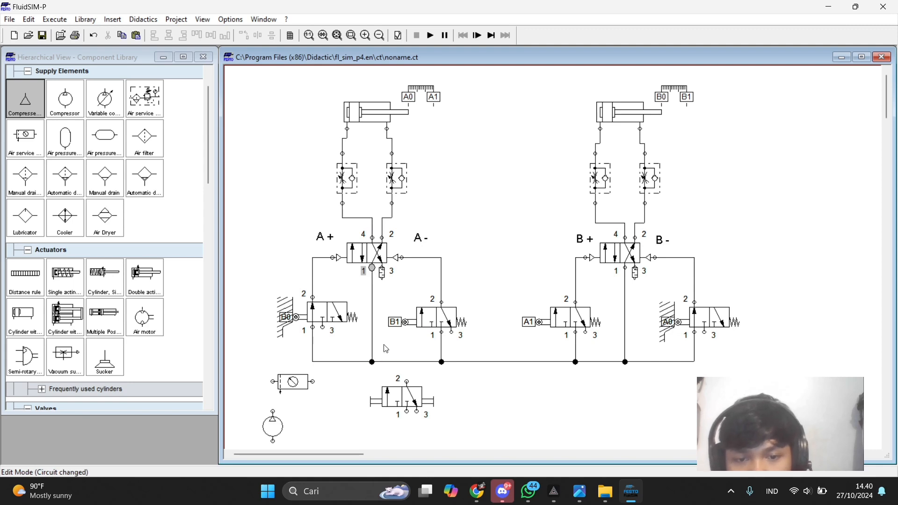
Step: Delete the supply segment feeding the B0 roller valve and connect that valve's port 3 to port 2 of the manual valve
{"action": "left_click_drag", "start_coordinate": [388, 401], "coordinate": [505, 389]}
{"action": "left_click", "coordinate": [334, 362]}
{"action": "key", "text": "Delete"}
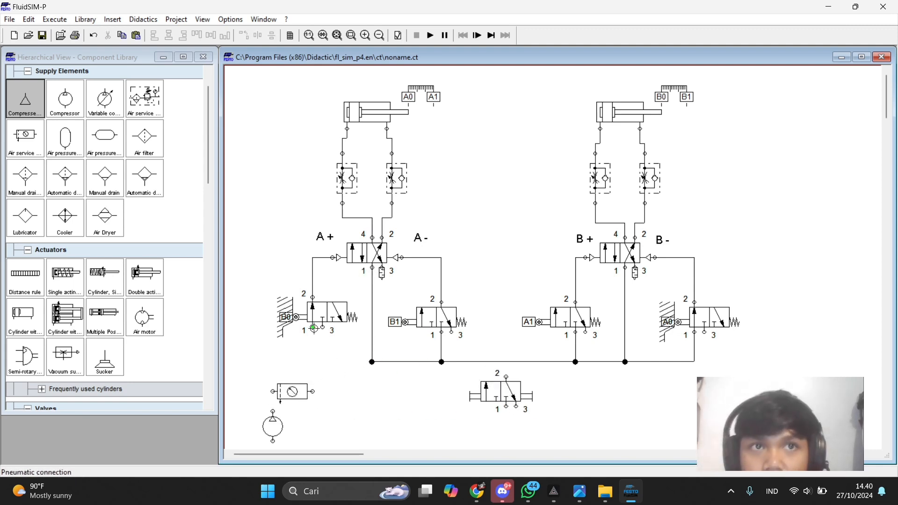
{"action": "left_click_drag", "start_coordinate": [322, 328], "coordinate": [505, 376]}
Step: Stack the manual valve beneath the B0 valve near the A+ pilot line and connect its port 1 to the shared supply line
{"action": "left_click_drag", "start_coordinate": [500, 391], "coordinate": [317, 362]}
{"action": "left_click_drag", "start_coordinate": [328, 312], "coordinate": [314, 287]}
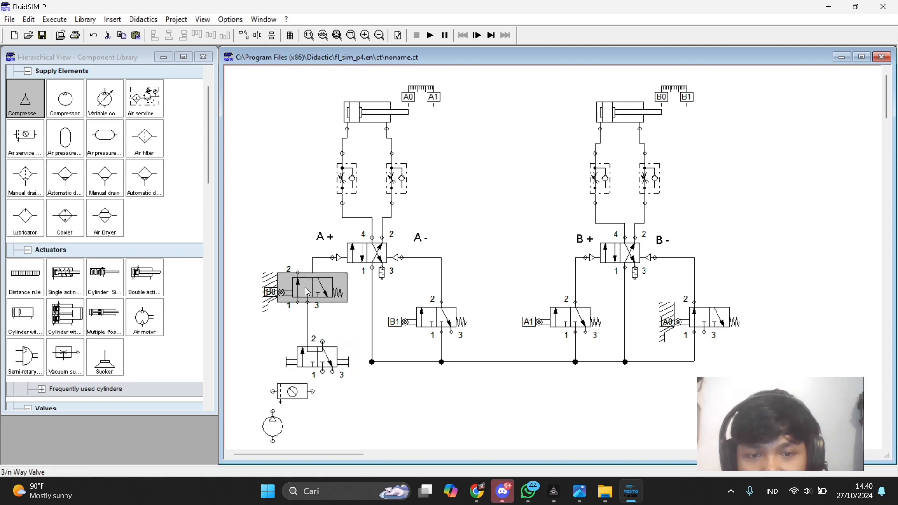
{"action": "left_click_drag", "start_coordinate": [315, 360], "coordinate": [311, 356]}
{"action": "left_click_drag", "start_coordinate": [305, 283], "coordinate": [285, 269]}
{"action": "left_click_drag", "start_coordinate": [312, 354], "coordinate": [281, 345]}
{"action": "left_click_drag", "start_coordinate": [298, 361], "coordinate": [372, 361]}
{"action": "left_click_drag", "start_coordinate": [293, 347], "coordinate": [293, 327]}
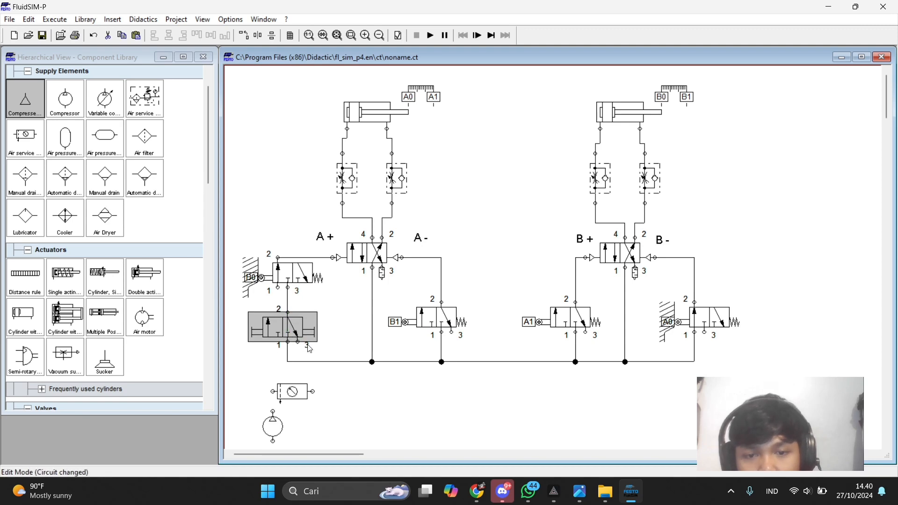
{"action": "left_click_drag", "start_coordinate": [432, 318], "coordinate": [432, 324]}
Step: Connect the air service unit between the shared supply line and the compressor, arranging both components just below the line
{"action": "mouse_move", "coordinate": [313, 391]}
{"action": "left_mouse_down"}
{"action": "mouse_move", "coordinate": [511, 367]}
{"action": "mouse_move", "coordinate": [501, 362]}
{"action": "left_mouse_up"}
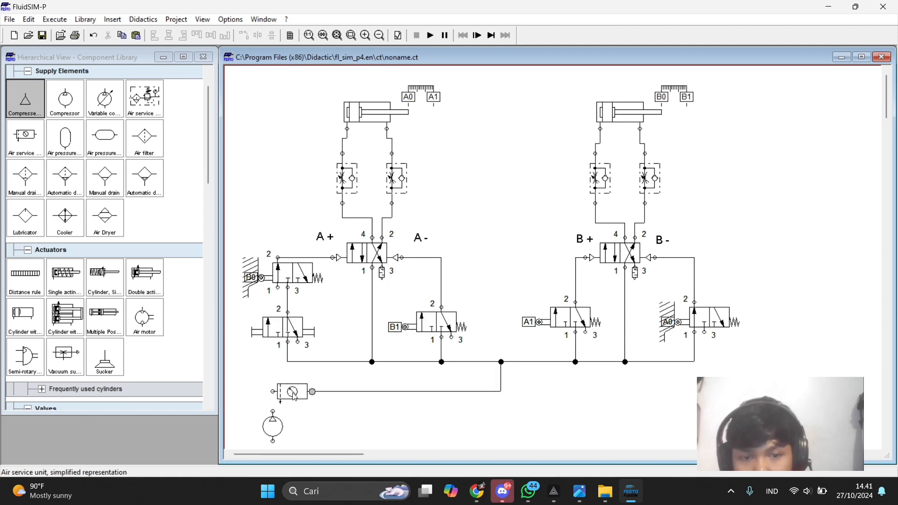
{"action": "left_click_drag", "start_coordinate": [266, 425], "coordinate": [242, 403]}
{"action": "left_click_drag", "start_coordinate": [292, 385], "coordinate": [310, 372]}
{"action": "mouse_move", "coordinate": [248, 404]}
{"action": "left_mouse_down"}
{"action": "mouse_move", "coordinate": [272, 382]}
{"action": "mouse_move", "coordinate": [253, 400]}
{"action": "left_mouse_up"}
{"action": "left_click", "coordinate": [347, 355]}
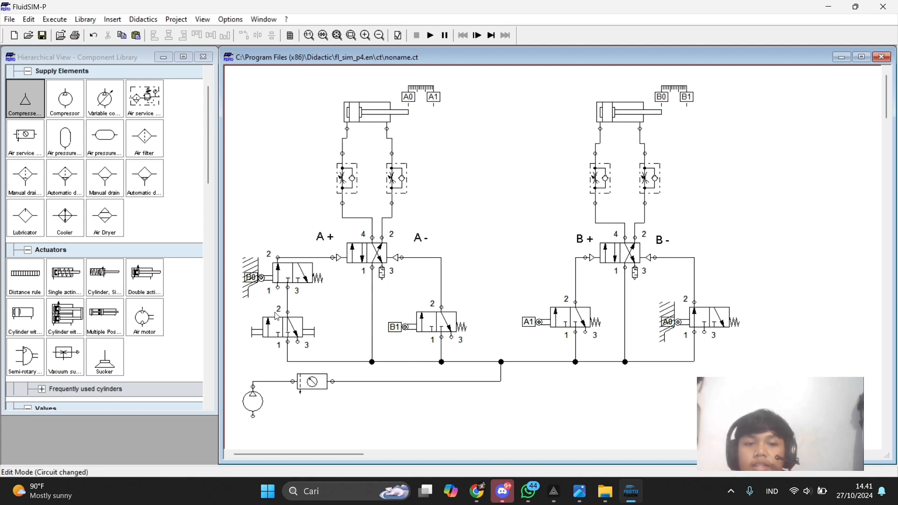
Step: Add a text label reading SAKLAR and place it just above the manual valve's right side
{"action": "right_click", "coordinate": [303, 328]}
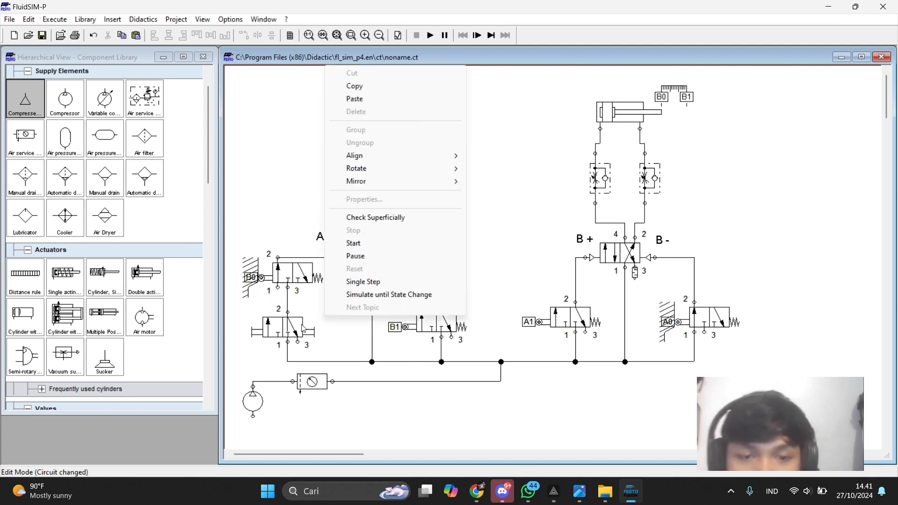
{"action": "left_click", "coordinate": [225, 180]}
{"action": "scroll", "coordinate": [103, 233], "scroll_direction": "down", "scroll_amount": 15}
{"action": "left_click_drag", "start_coordinate": [26, 351], "coordinate": [264, 361]}
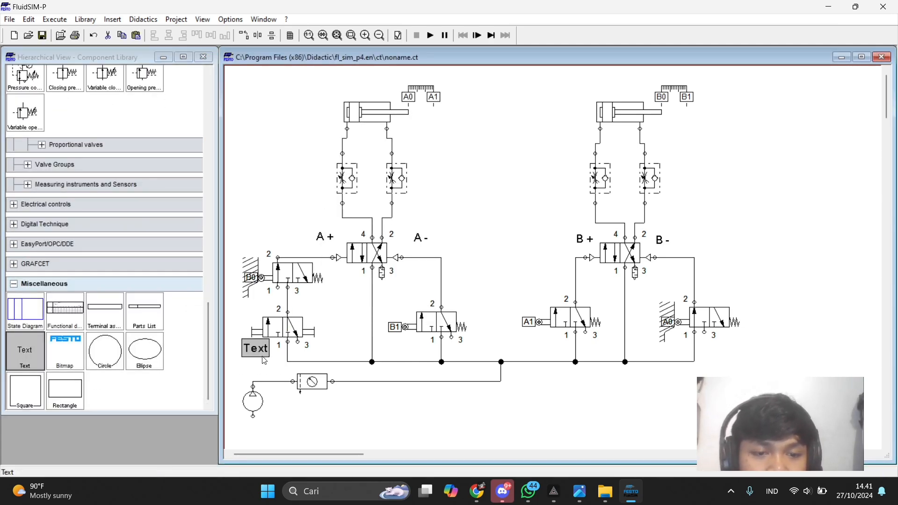
{"action": "right_click", "coordinate": [265, 360]}
{"action": "left_click", "coordinate": [303, 329]}
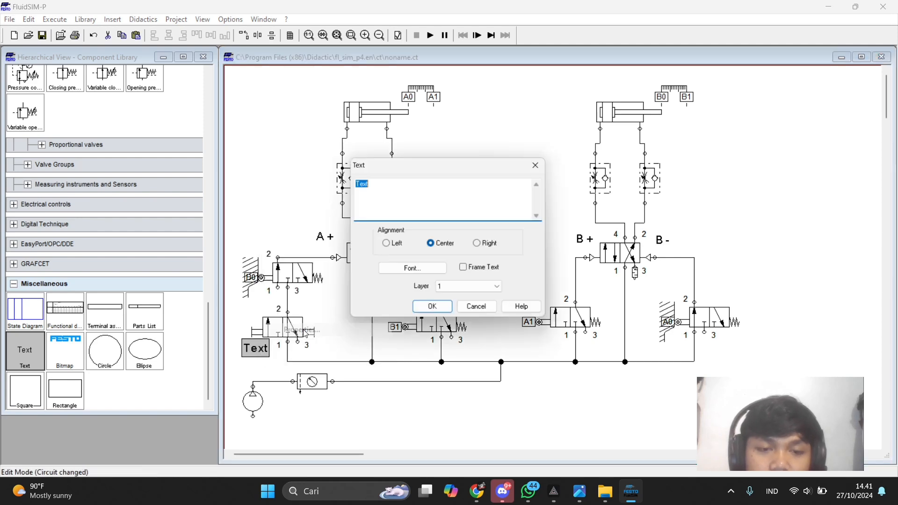
{"action": "left_click", "coordinate": [372, 186]}
{"action": "type", "text": "s"}
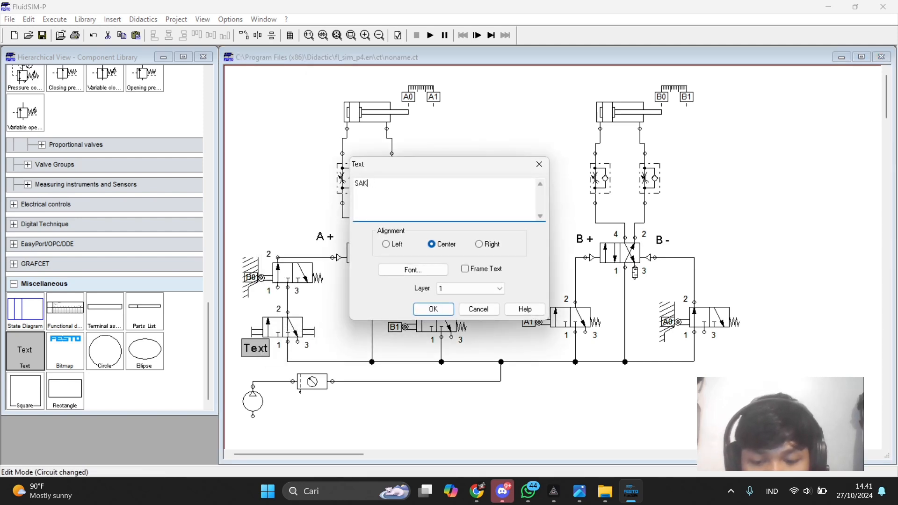
{"action": "left_click", "coordinate": [433, 309]}
{"action": "left_click_drag", "start_coordinate": [252, 351], "coordinate": [325, 312]}
{"action": "left_click", "coordinate": [408, 412]}
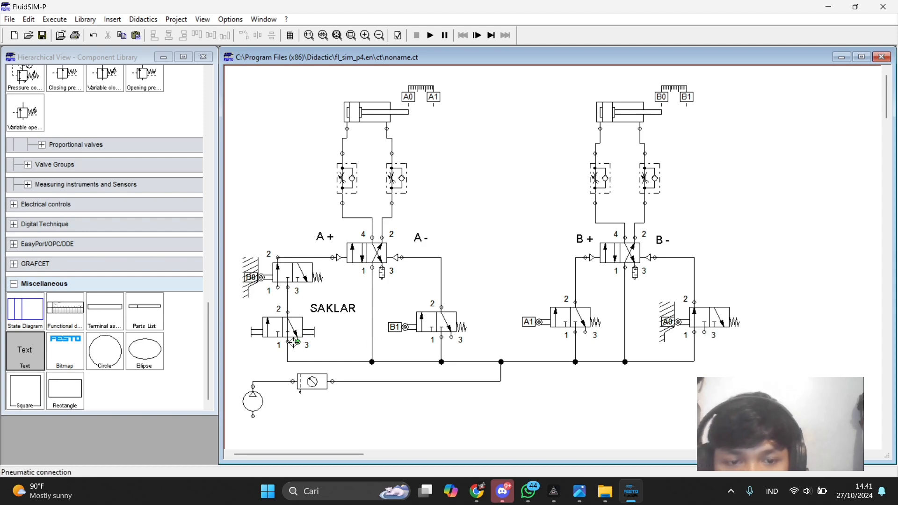
Step: Fit a silencer as the terminator on port 3 of the manual SAKLAR valve
{"action": "right_click", "coordinate": [308, 346]}
{"action": "left_click", "coordinate": [335, 317]}
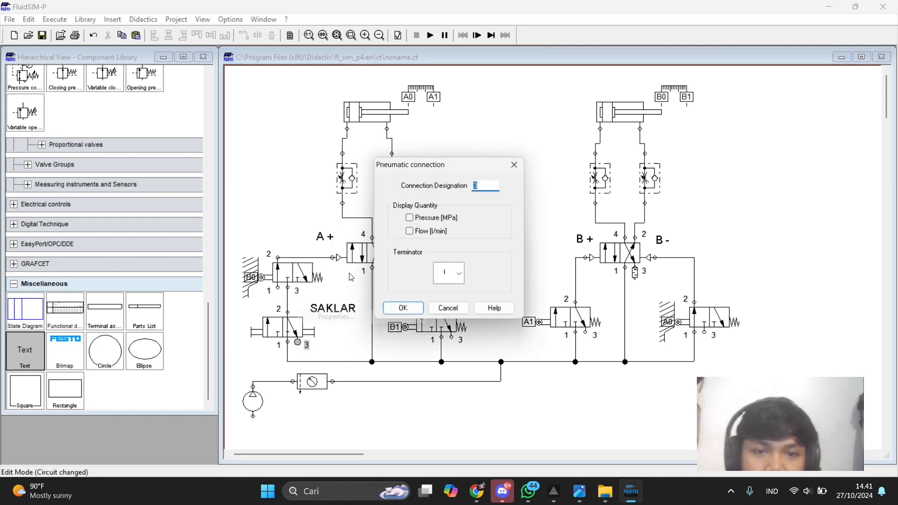
{"action": "left_click", "coordinate": [459, 273]}
{"action": "left_click", "coordinate": [448, 370]}
{"action": "left_click", "coordinate": [403, 308]}
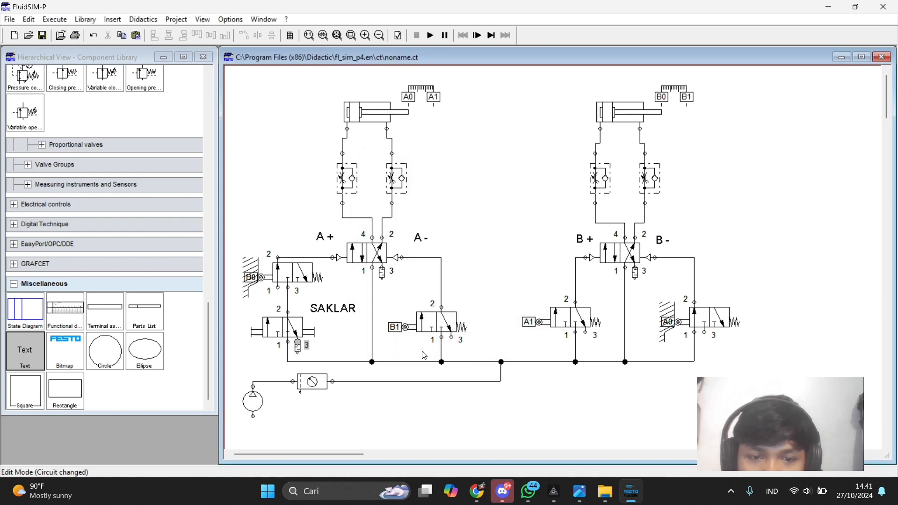
Step: Fit a silencer as the terminator on port 3 of the B1 roller valve
{"action": "right_click", "coordinate": [451, 337]}
{"action": "left_click", "coordinate": [514, 309]}
{"action": "left_click", "coordinate": [449, 273]}
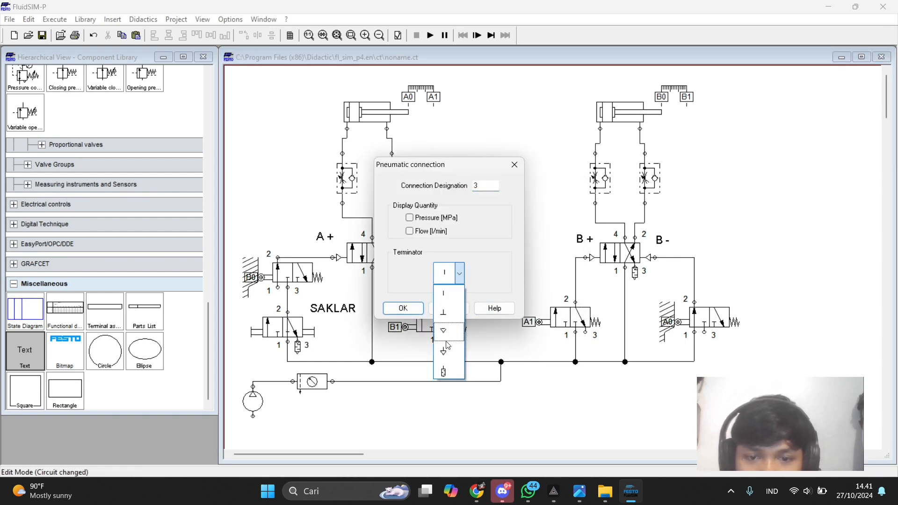
{"action": "left_click", "coordinate": [449, 371]}
{"action": "left_click", "coordinate": [403, 307]}
Step: Fit a silencer as the terminator on port 3 of the A1 roller valve
{"action": "right_click", "coordinate": [588, 333]}
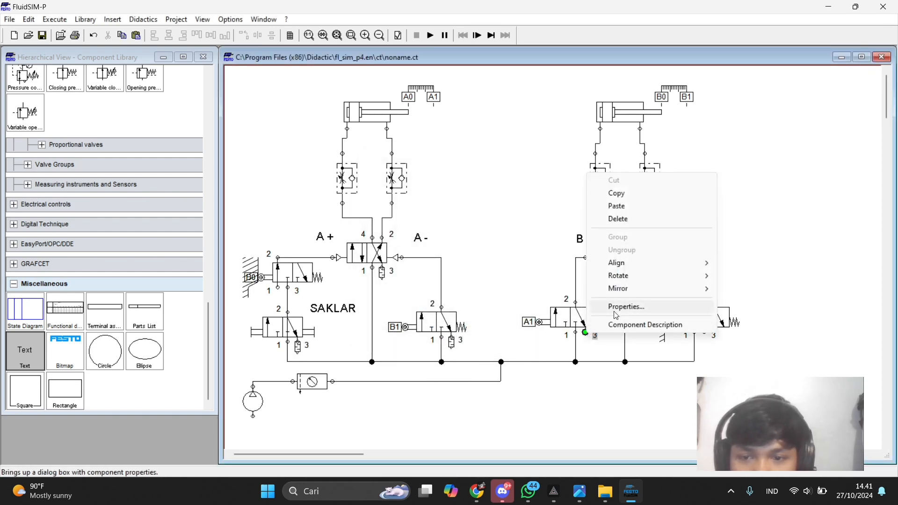
{"action": "left_click", "coordinate": [620, 307]}
{"action": "left_click", "coordinate": [459, 273]}
{"action": "left_click", "coordinate": [448, 370]}
{"action": "left_click", "coordinate": [415, 309]}
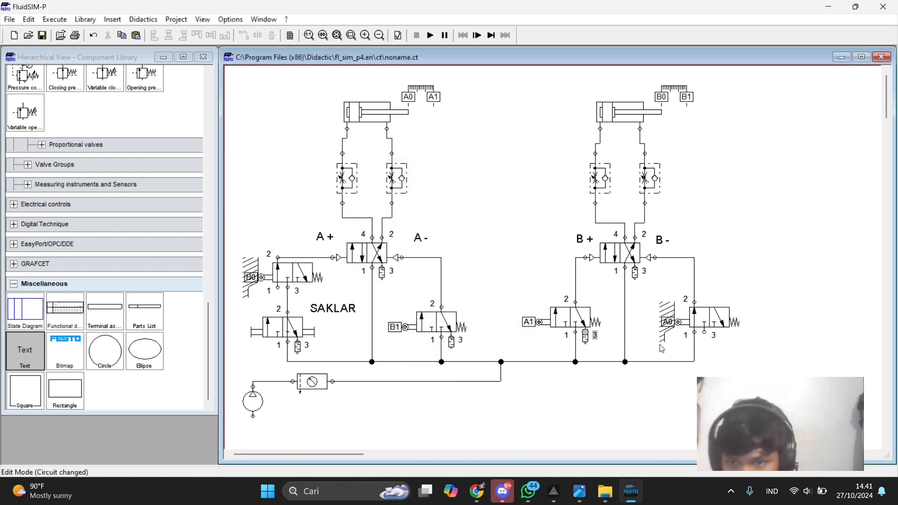
Step: Fit a silencer as the terminator on port 3 of the A0 roller valve
{"action": "right_click", "coordinate": [704, 333]}
{"action": "left_click", "coordinate": [747, 308]}
{"action": "left_click", "coordinate": [449, 273]}
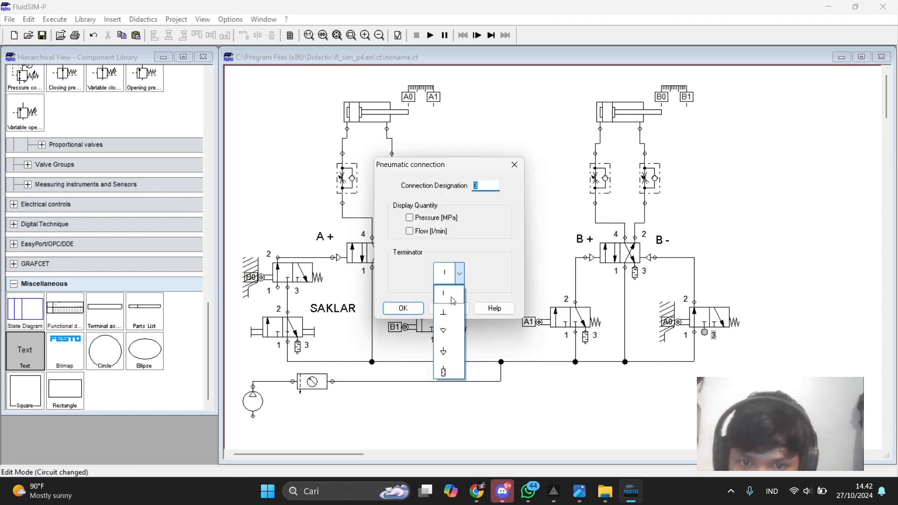
{"action": "left_click", "coordinate": [448, 371]}
{"action": "left_click", "coordinate": [403, 308]}
{"action": "scroll", "coordinate": [573, 401], "scroll_direction": "right", "scroll_amount": 5}
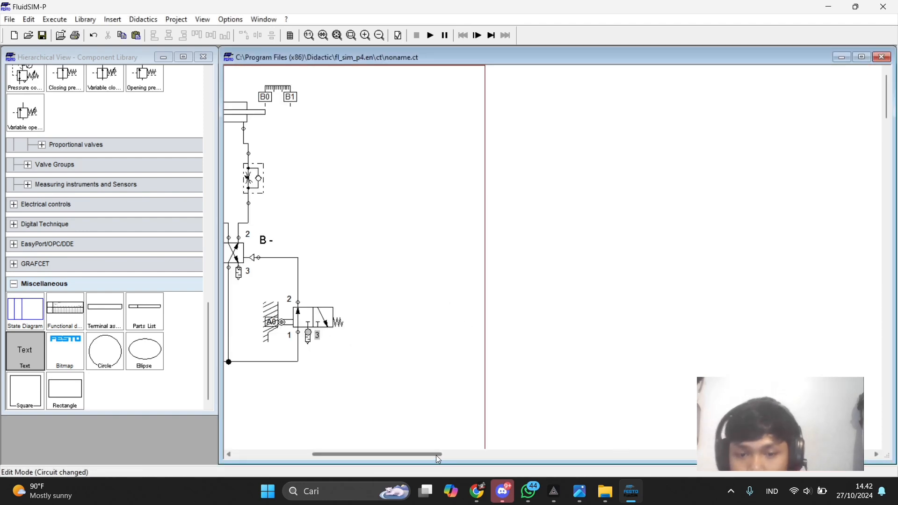
{"action": "scroll", "coordinate": [436, 455], "scroll_direction": "left", "scroll_amount": 5}
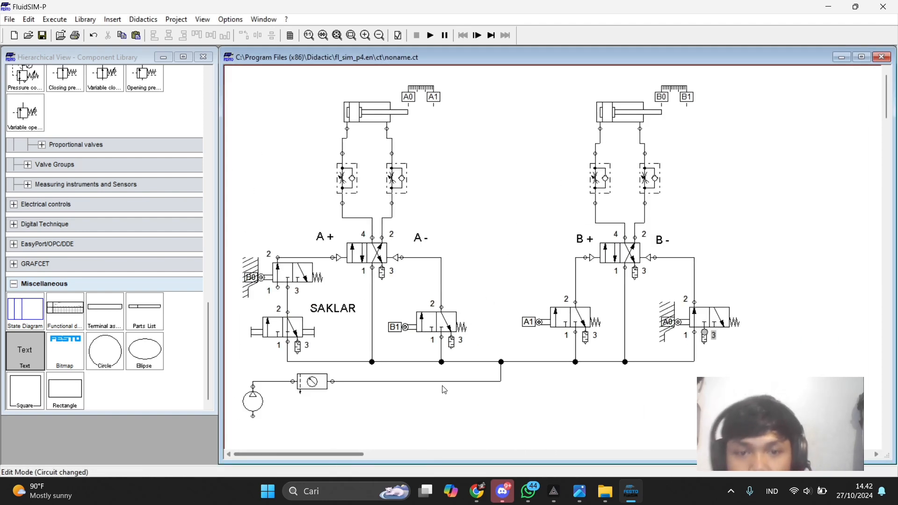
Step: Set the simulation speed to a slow-motion factor of 1:40
{"action": "left_click", "coordinate": [176, 20]}
{"action": "mouse_move", "coordinate": [208, 21]}
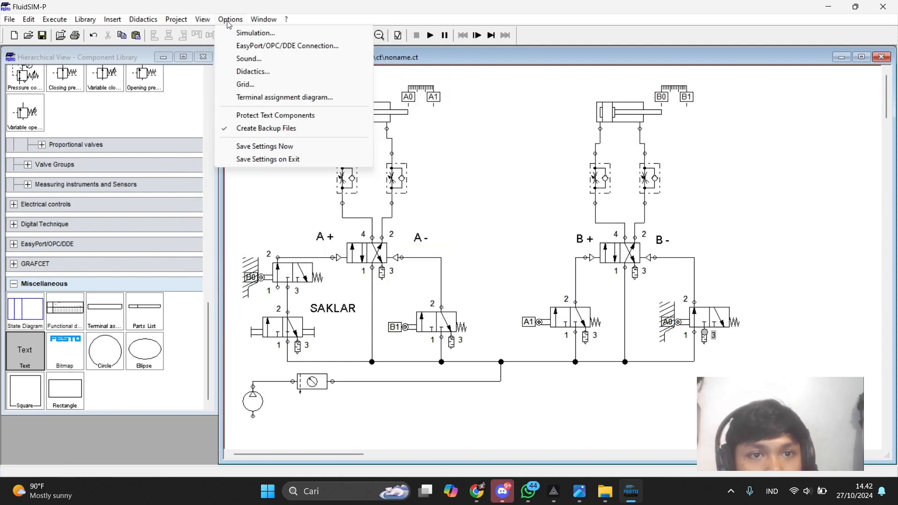
{"action": "left_click", "coordinate": [244, 32]}
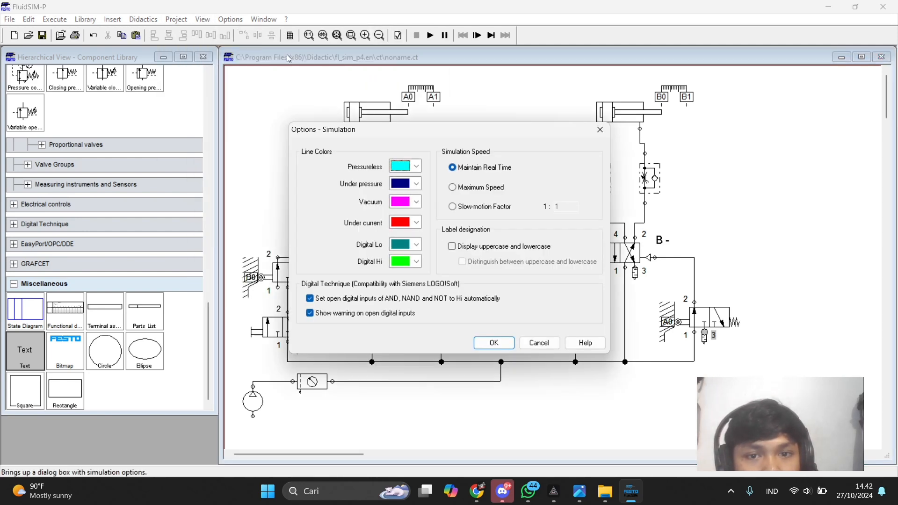
{"action": "left_click", "coordinate": [519, 211]}
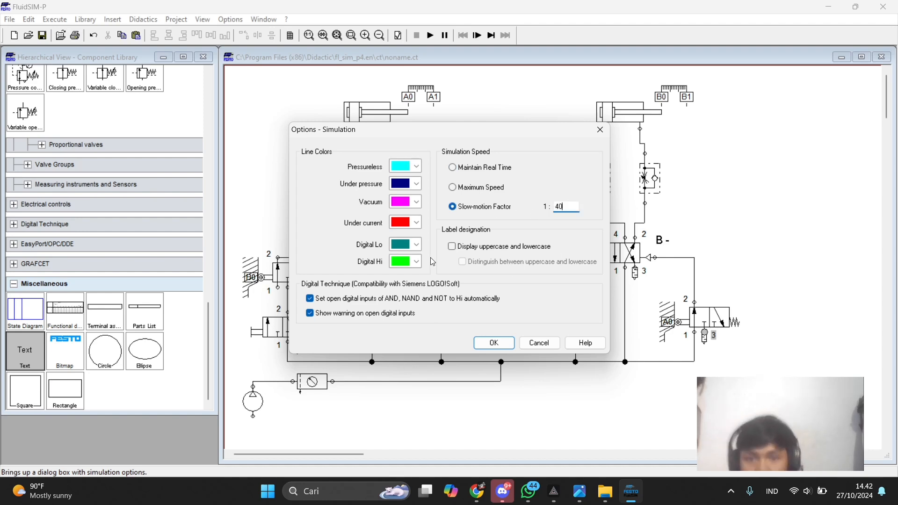
{"action": "left_click", "coordinate": [494, 342]}
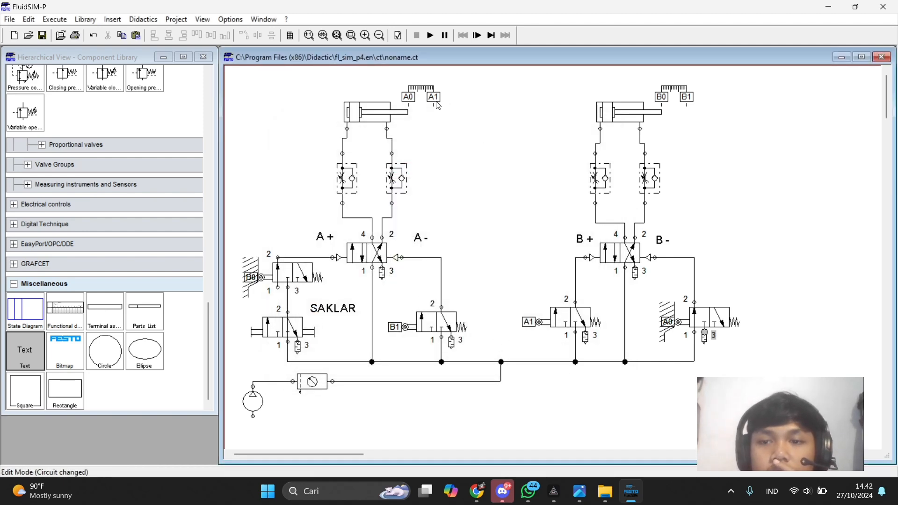
Step: Run the circuit simulation to check its behaviour, and stop it to return to editing
{"action": "left_click", "coordinate": [431, 36]}
{"action": "left_click", "coordinate": [403, 263]}
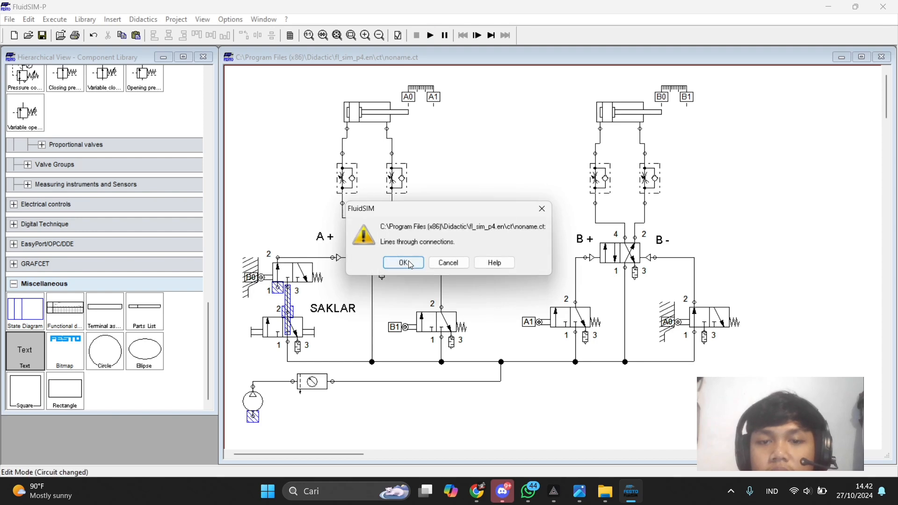
{"action": "left_click", "coordinate": [410, 268]}
{"action": "key", "text": "Return"}
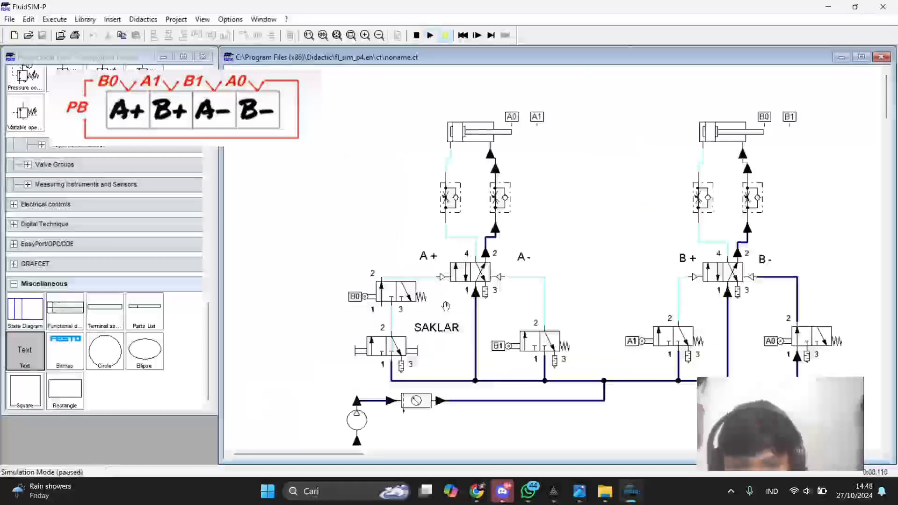
{"action": "left_click", "coordinate": [430, 36]}
{"action": "left_click", "coordinate": [417, 36]}
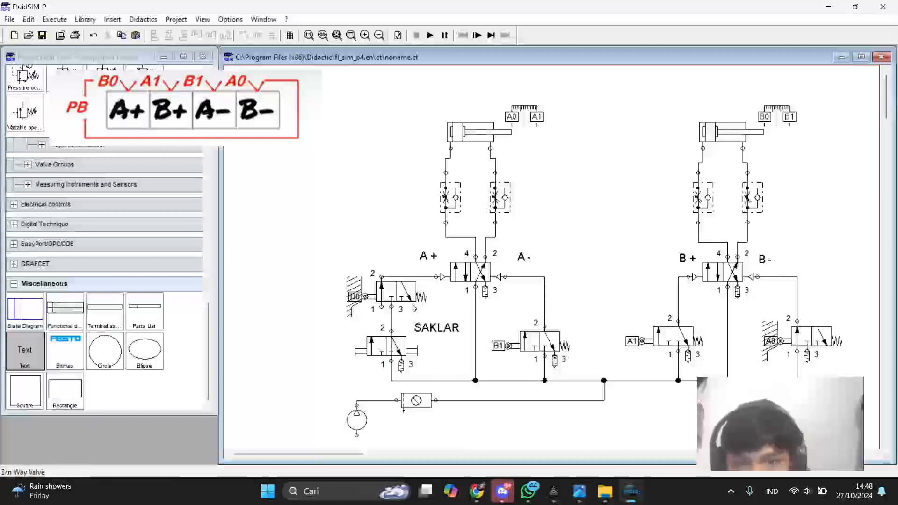
Step: Shift the B0 valve slightly left, delete its port 3 line and connect its port 1 to the manual valve's port 2
{"action": "left_click_drag", "start_coordinate": [408, 288], "coordinate": [401, 286]}
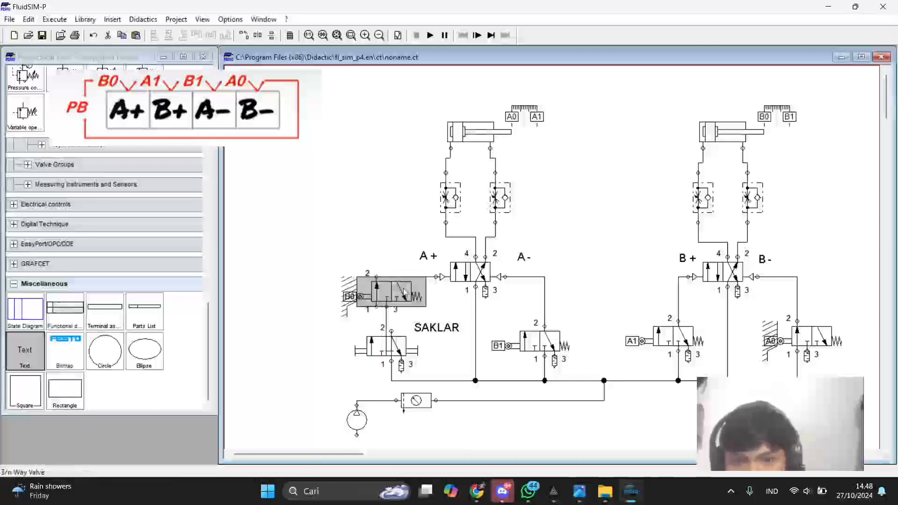
{"action": "left_click", "coordinate": [395, 316]}
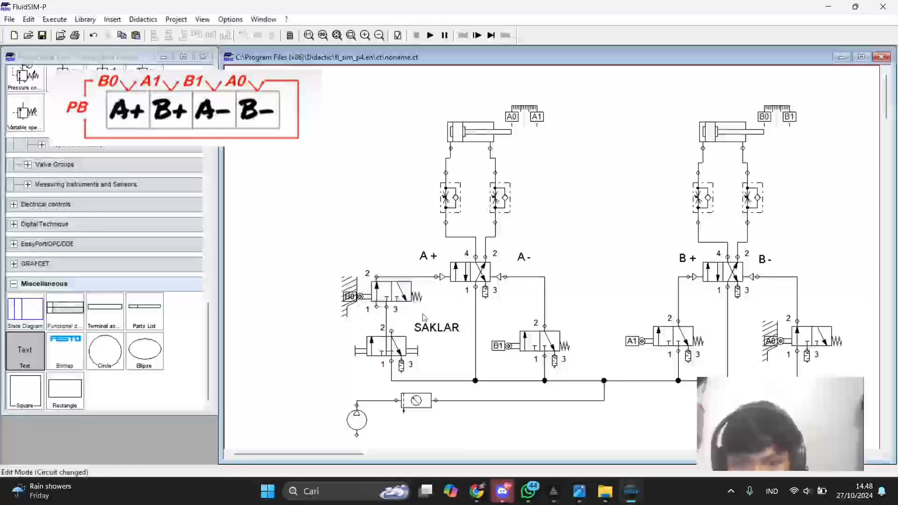
{"action": "left_click", "coordinate": [386, 307]}
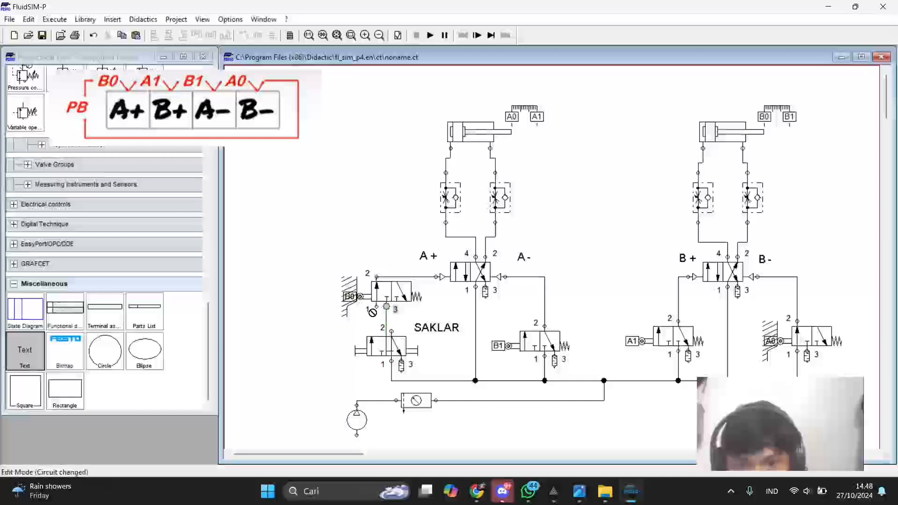
{"action": "left_click", "coordinate": [385, 316]}
{"action": "left_click", "coordinate": [386, 317]}
{"action": "key", "text": "Delete"}
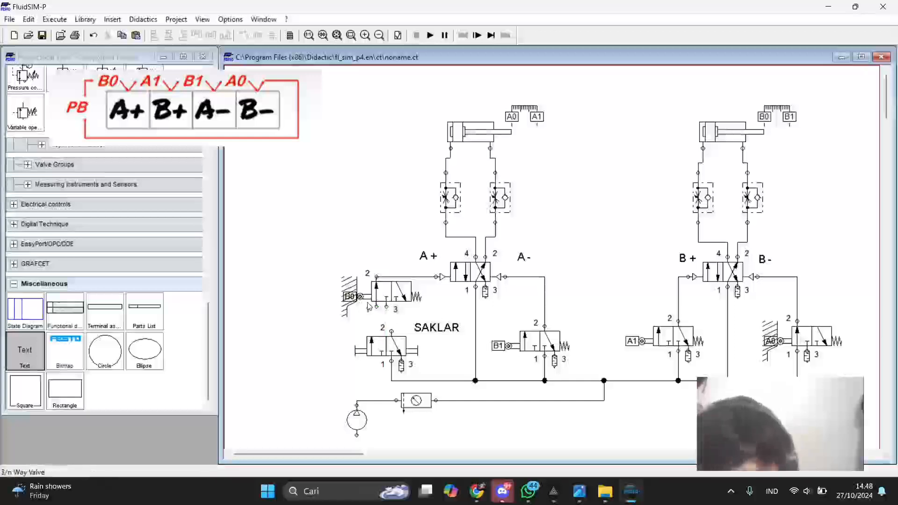
{"action": "mouse_move", "coordinate": [377, 306]}
{"action": "left_mouse_down"}
{"action": "mouse_move", "coordinate": [388, 328]}
{"action": "mouse_move", "coordinate": [388, 309]}
{"action": "left_mouse_up"}
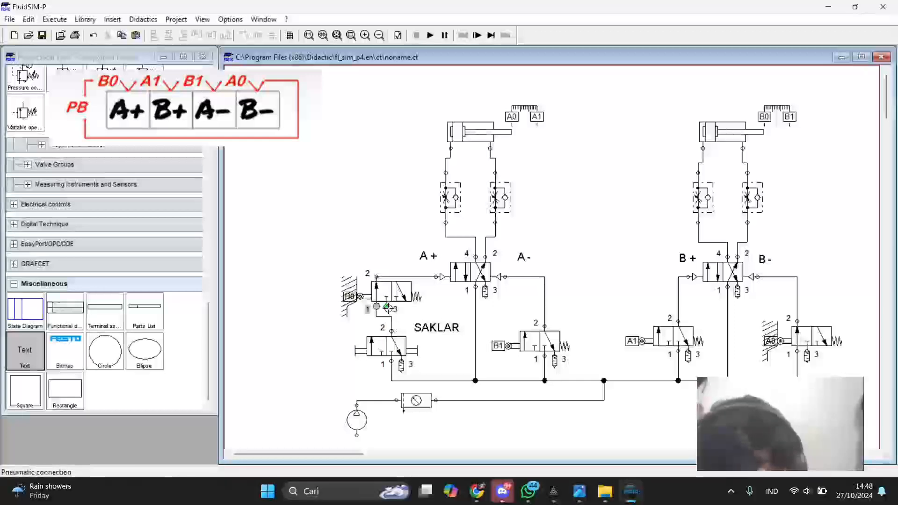
Step: Fit a silencer as the terminator on port 3 of the B0 roller valve
{"action": "right_click", "coordinate": [384, 307]}
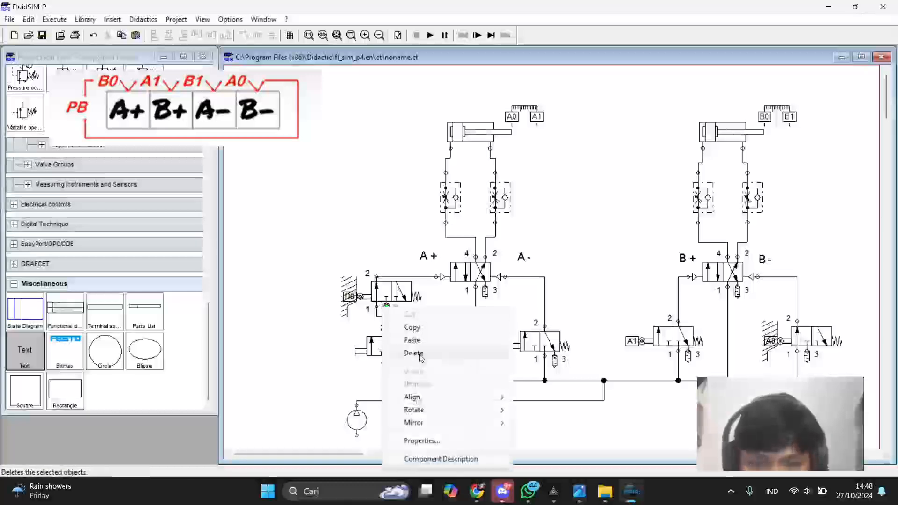
{"action": "left_click", "coordinate": [421, 440]}
{"action": "left_click", "coordinate": [448, 272]}
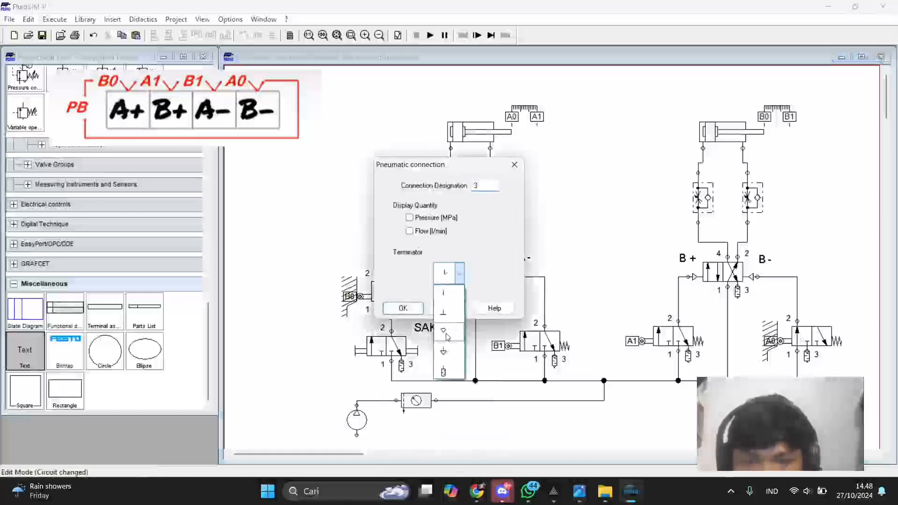
{"action": "left_click", "coordinate": [445, 369]}
{"action": "left_click", "coordinate": [404, 308]}
Step: Shift the vertical section of the line between the B0 valve and manual valve left, and nudge the B0 valve slightly left
{"action": "left_click_drag", "start_coordinate": [391, 323], "coordinate": [371, 323]}
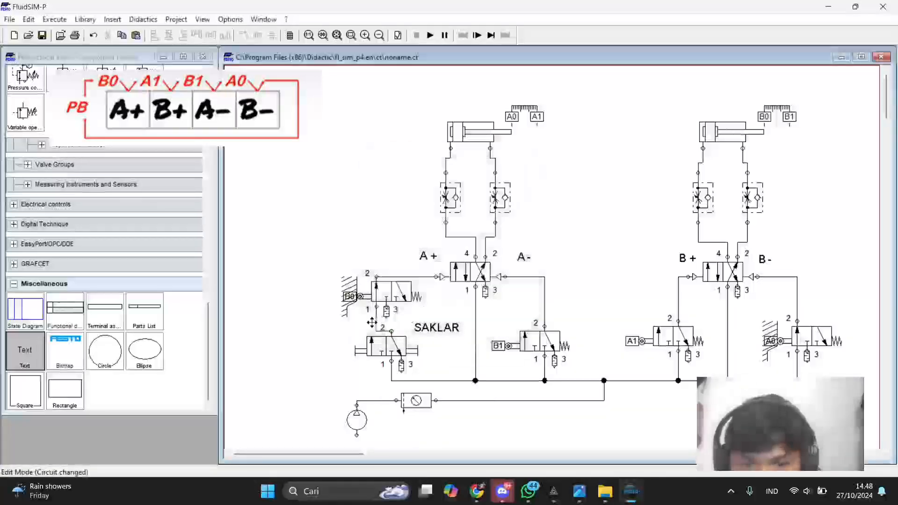
{"action": "left_click_drag", "start_coordinate": [393, 291], "coordinate": [388, 292]}
{"action": "left_click", "coordinate": [564, 240]}
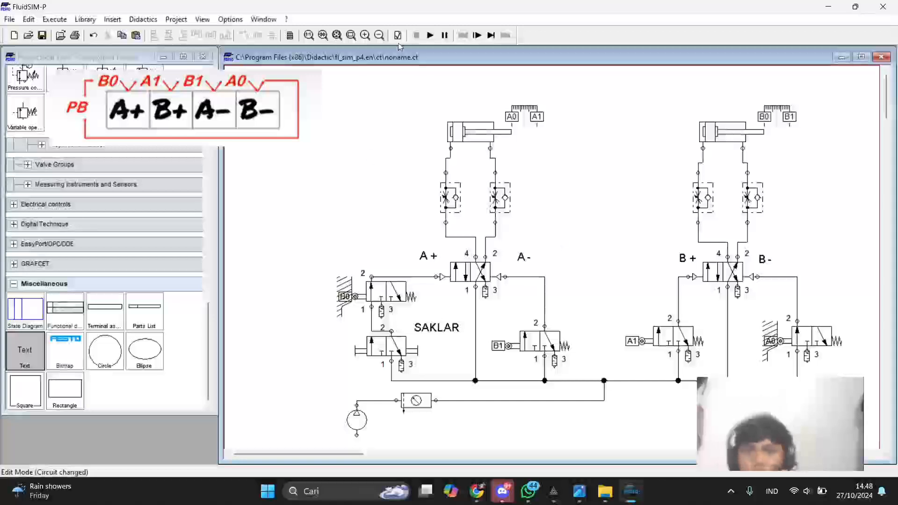
Step: Start the circuit simulation, accepting the open connections
{"action": "left_click", "coordinate": [430, 35]}
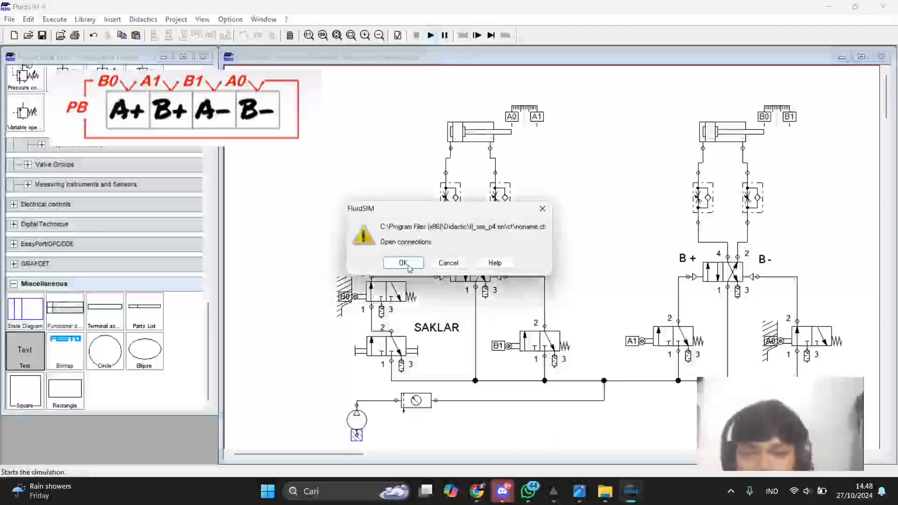
{"action": "left_click", "coordinate": [401, 261]}
{"action": "left_click", "coordinate": [401, 263]}
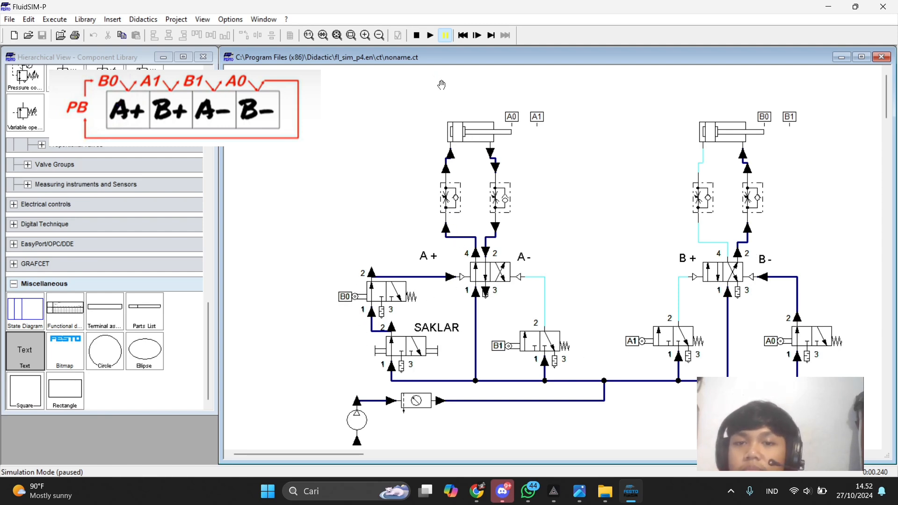
Step: Resume the paused simulation to follow cylinder A's stroke, pause it again and advance it by a single step
{"action": "left_click", "coordinate": [430, 36]}
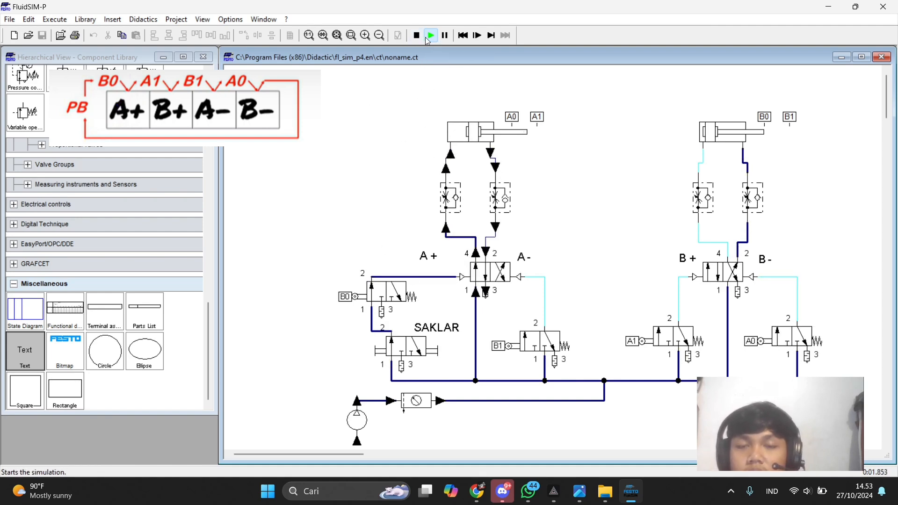
{"action": "left_click", "coordinate": [445, 37]}
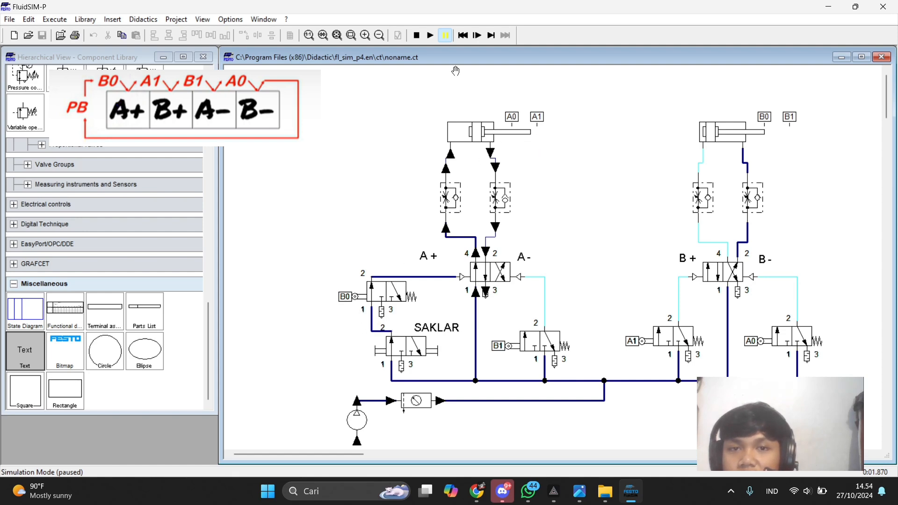
{"action": "left_click", "coordinate": [477, 35]}
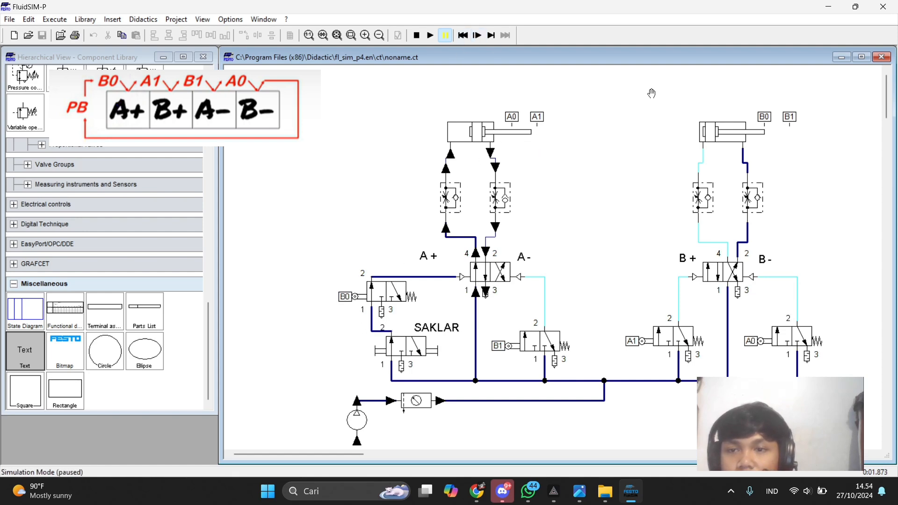